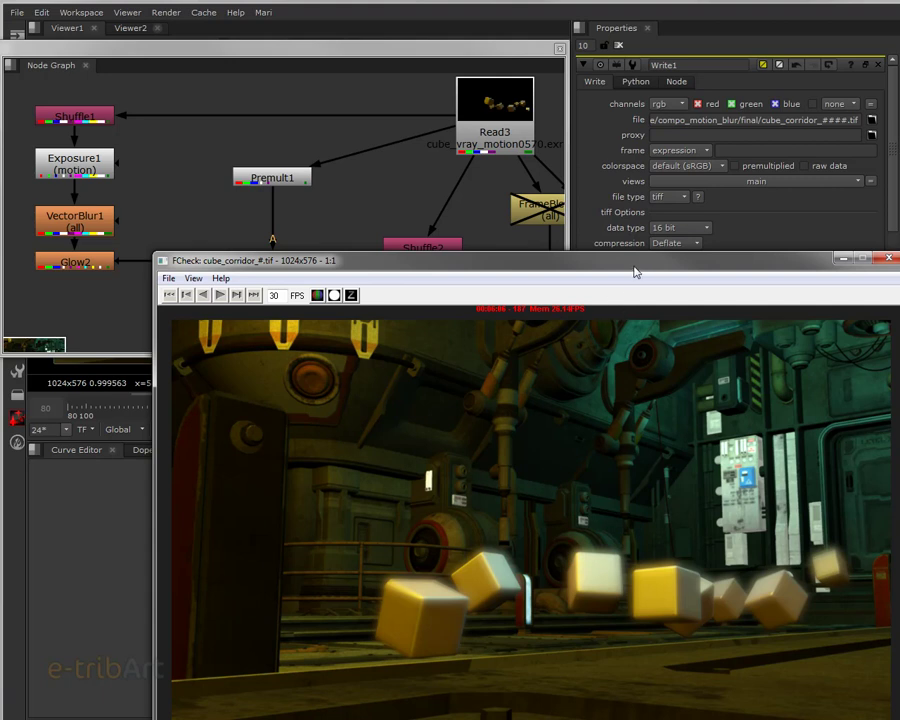
Bring the Read3 node into view in the node graph and place the Viewer1 node close beside it
left_click_drag(636, 272, 634, 271)
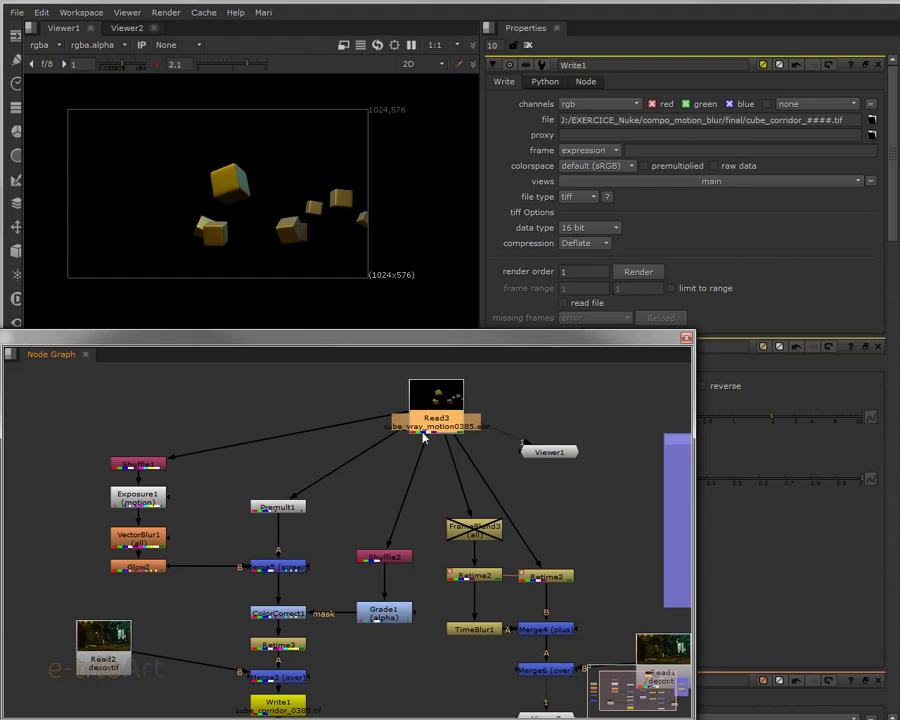
left_click_drag(428, 425, 401, 437)
scroll(401, 437, "up", 3)
middle_click_drag(428, 418, 414, 452)
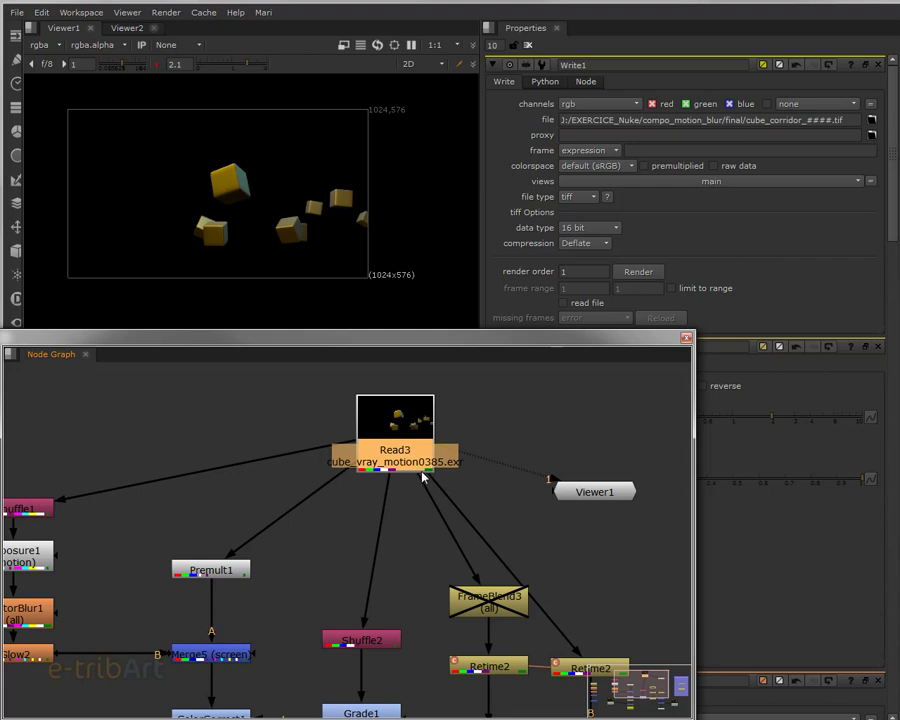
left_click_drag(595, 491, 554, 443)
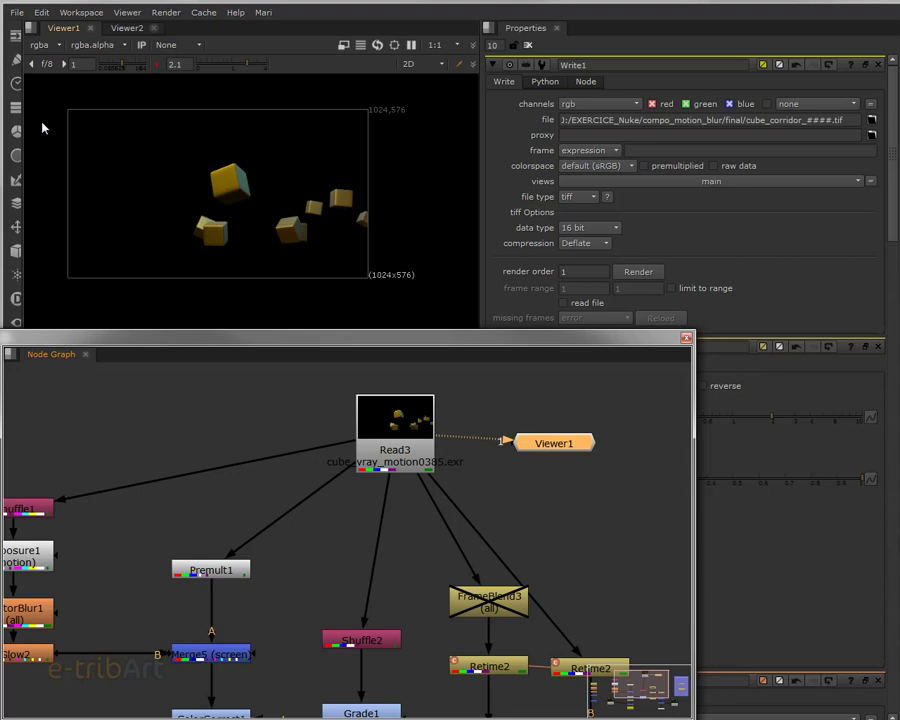
Display Read3's alpha layer and its depth layer in Viewer1, with the image fitted to the viewer
left_click(41, 47)
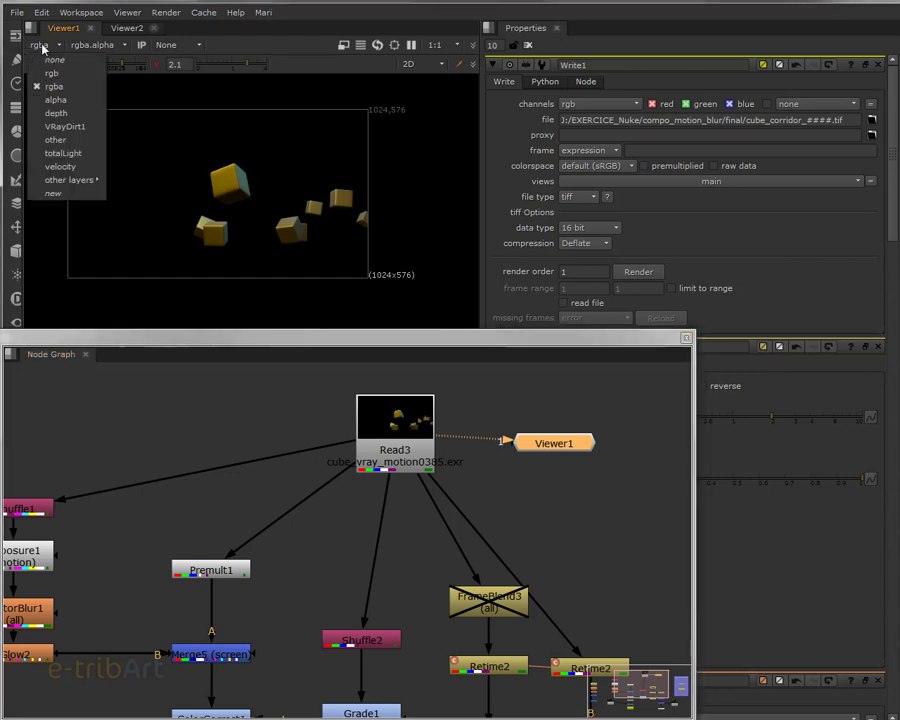
left_click(62, 101)
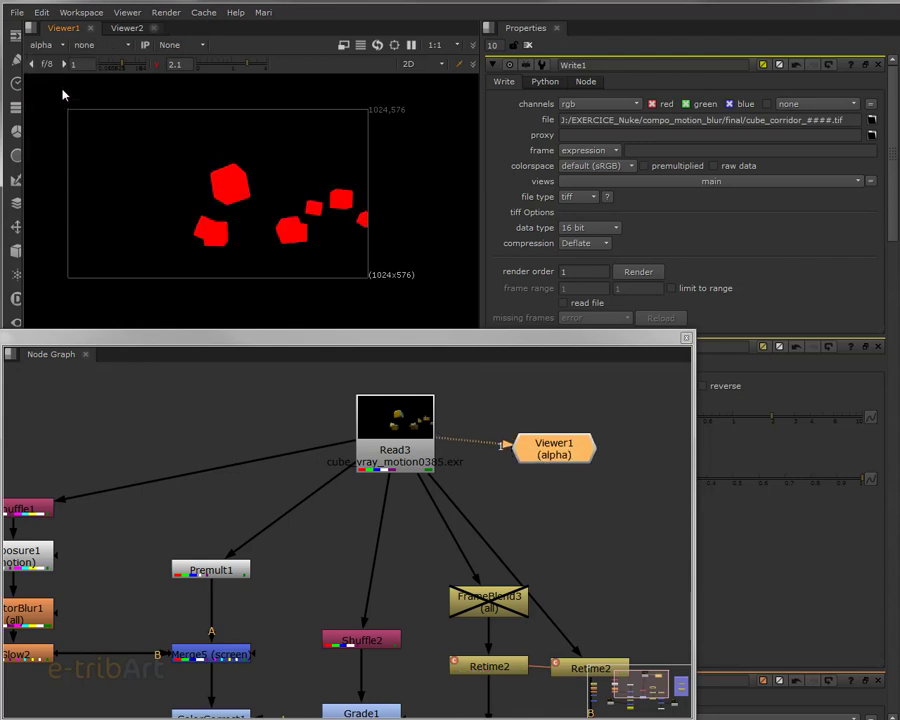
left_click(38, 44)
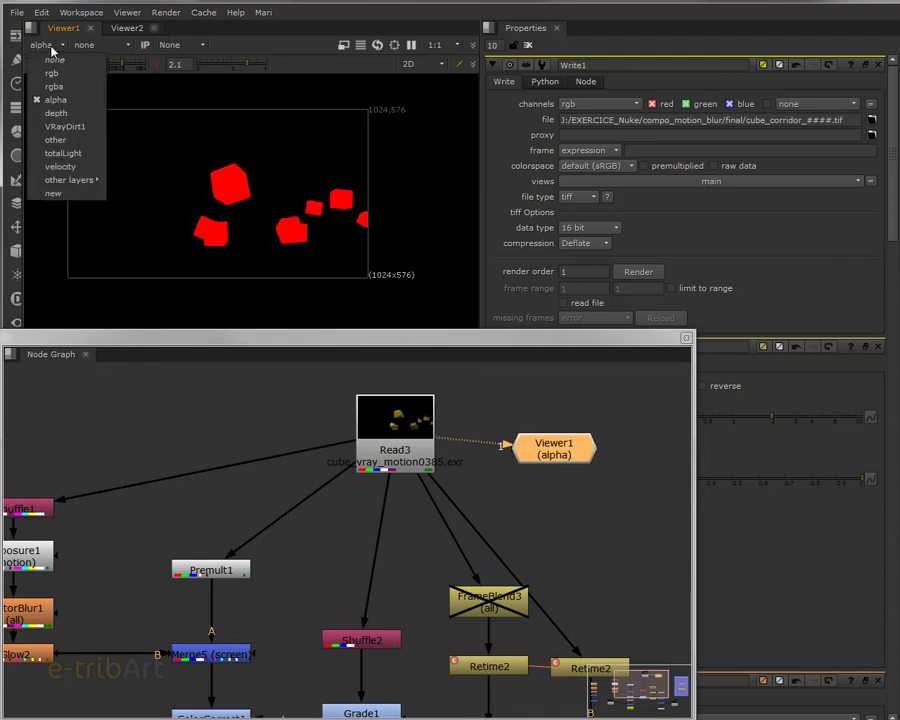
left_click(57, 114)
key("f")
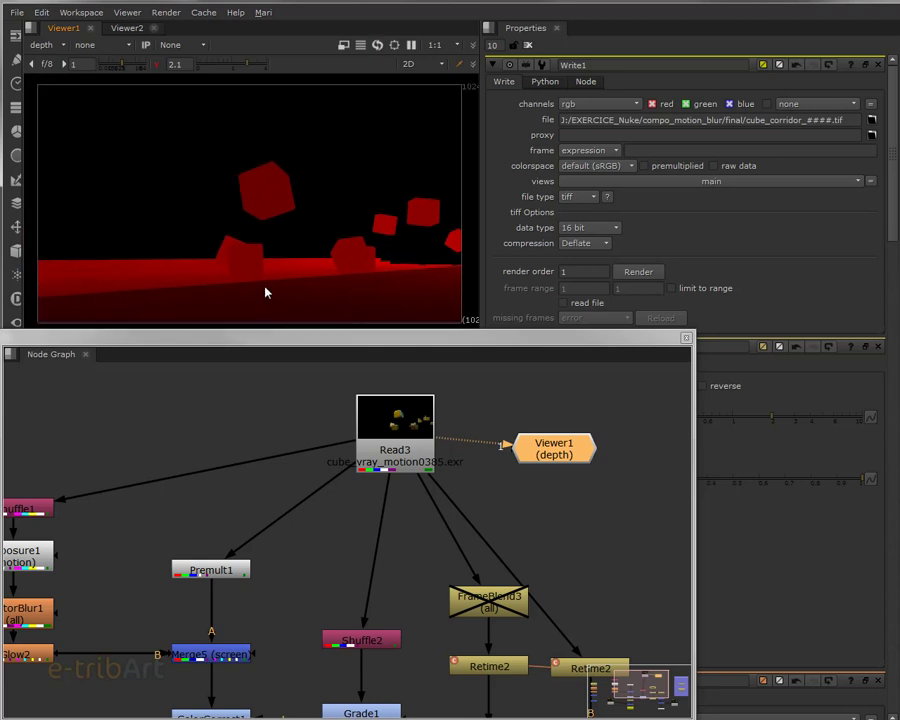
Move the floating Node Graph window lower and widen the viewer pane to enlarge the displayed image
left_click_drag(293, 349, 311, 428)
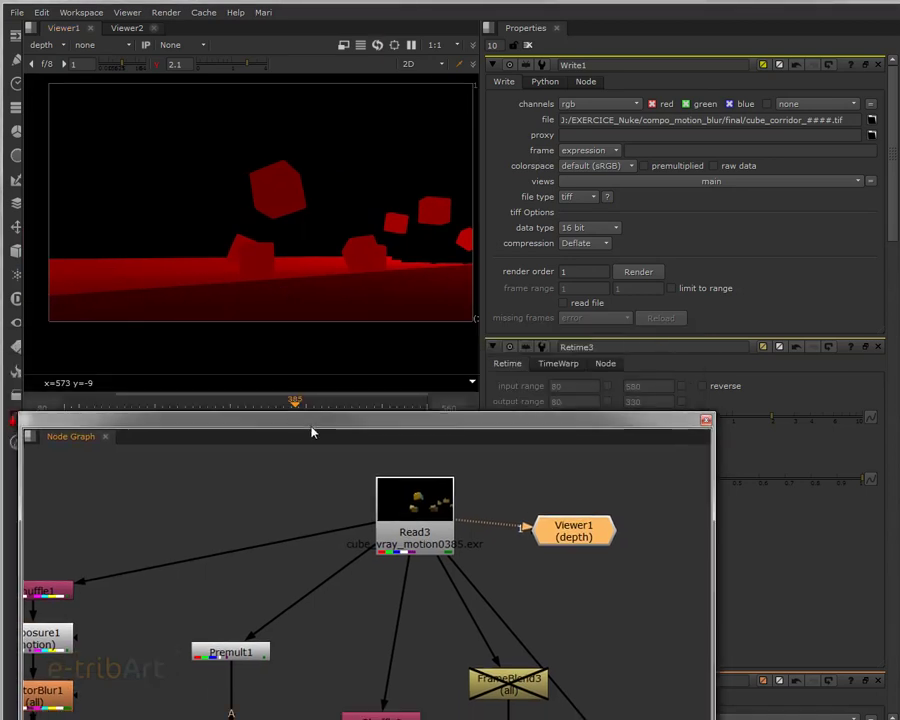
left_click_drag(479, 353, 640, 353)
middle_click_drag(414, 307, 468, 327)
scroll(478, 342, "up", 3)
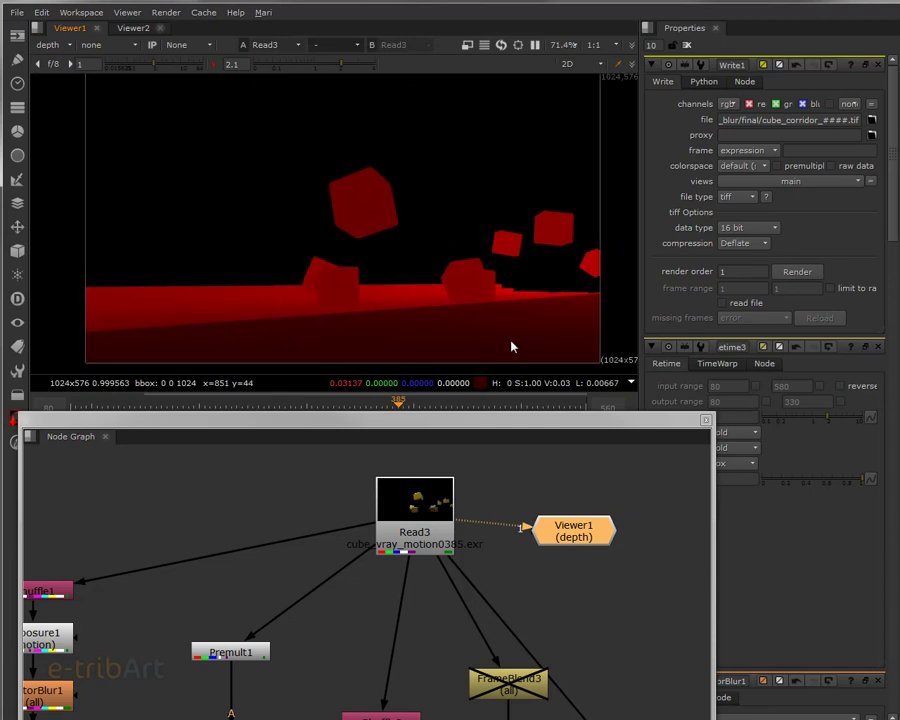
Display Read3's VRayDirt1 layer and its totalLight layer in Viewer1
left_click(54, 44)
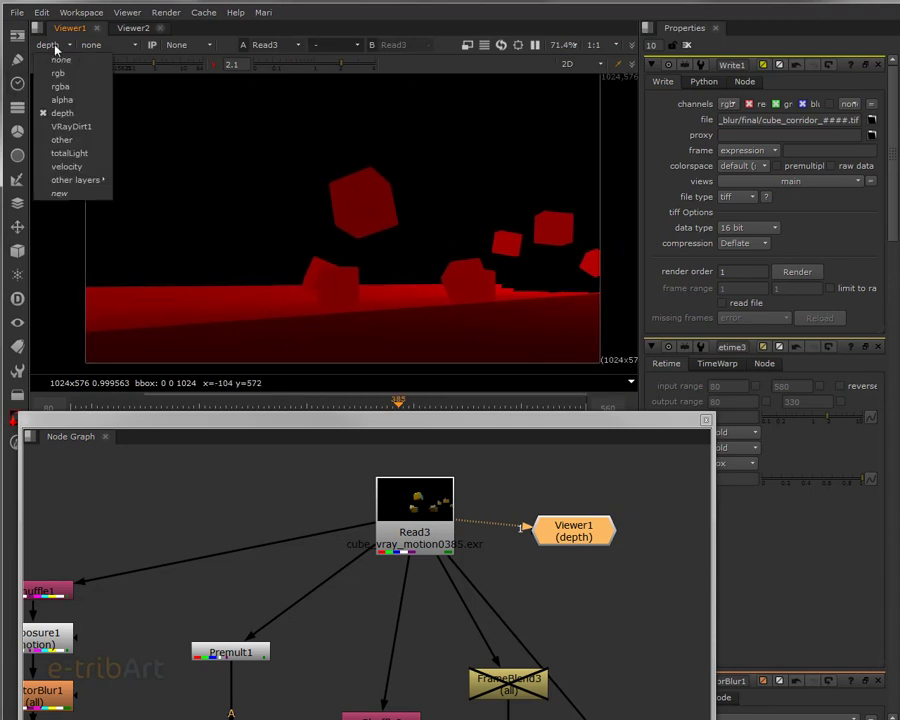
left_click(72, 122)
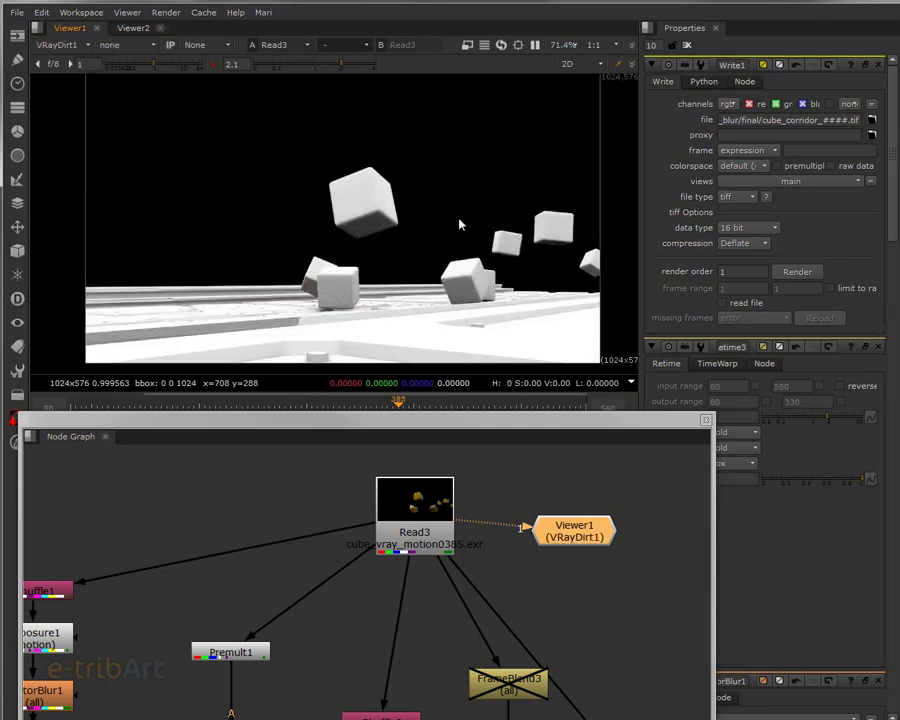
left_click(46, 45)
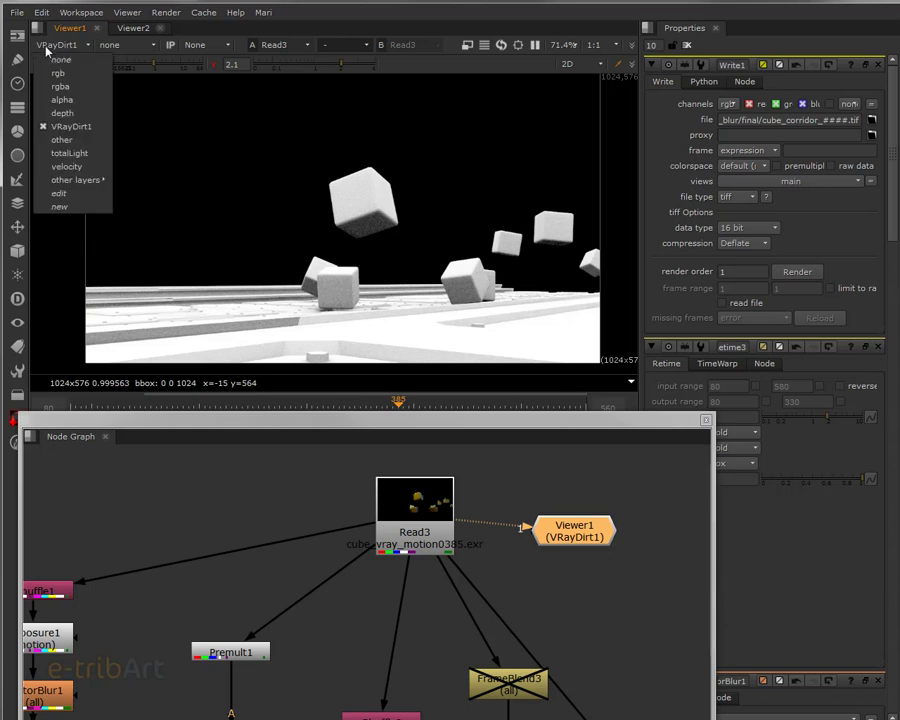
left_click(83, 155)
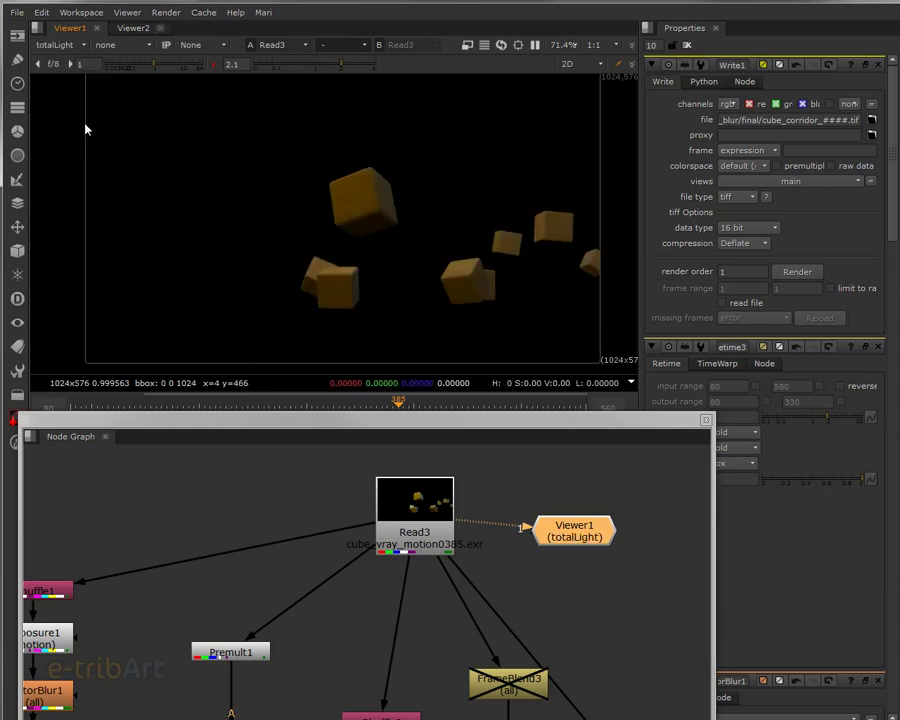
Display the velocity layer in Viewer1 and scrub the timeline to an earlier frame to examine the cubes' motion
left_click(55, 48)
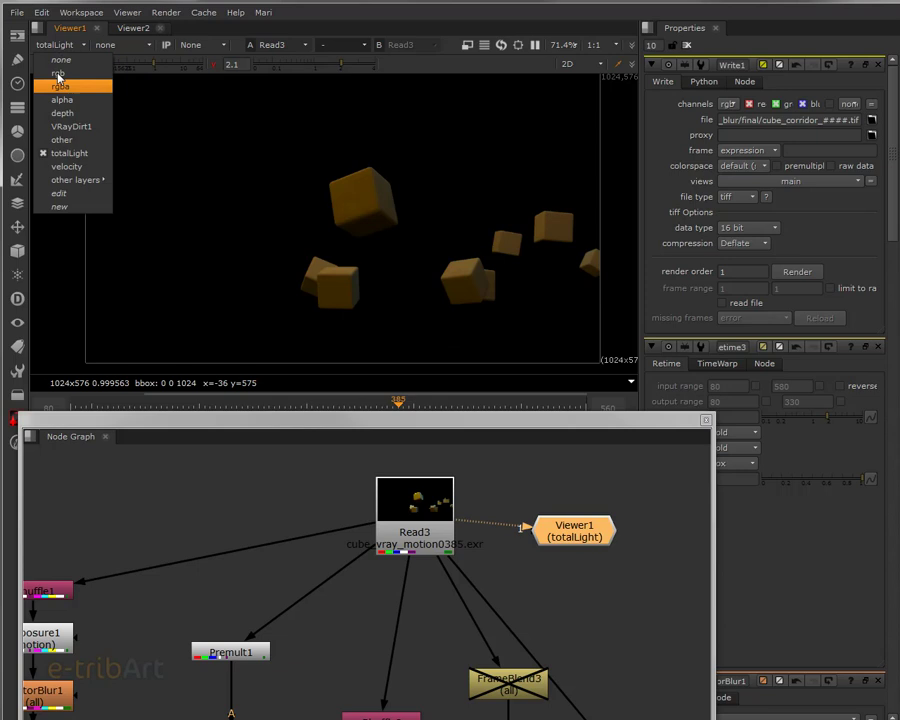
left_click(85, 167)
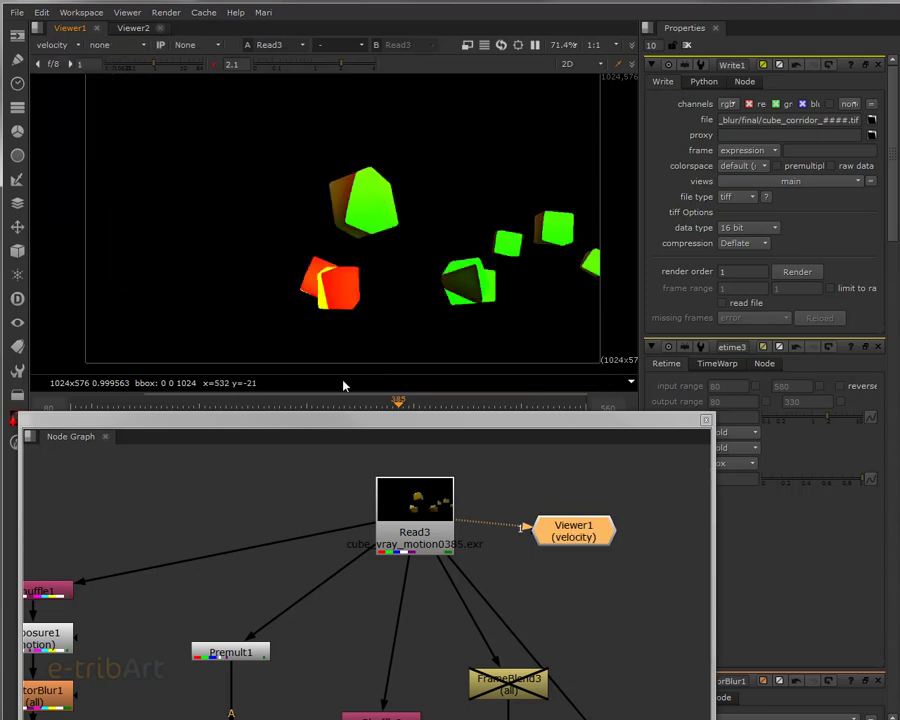
left_click(220, 405)
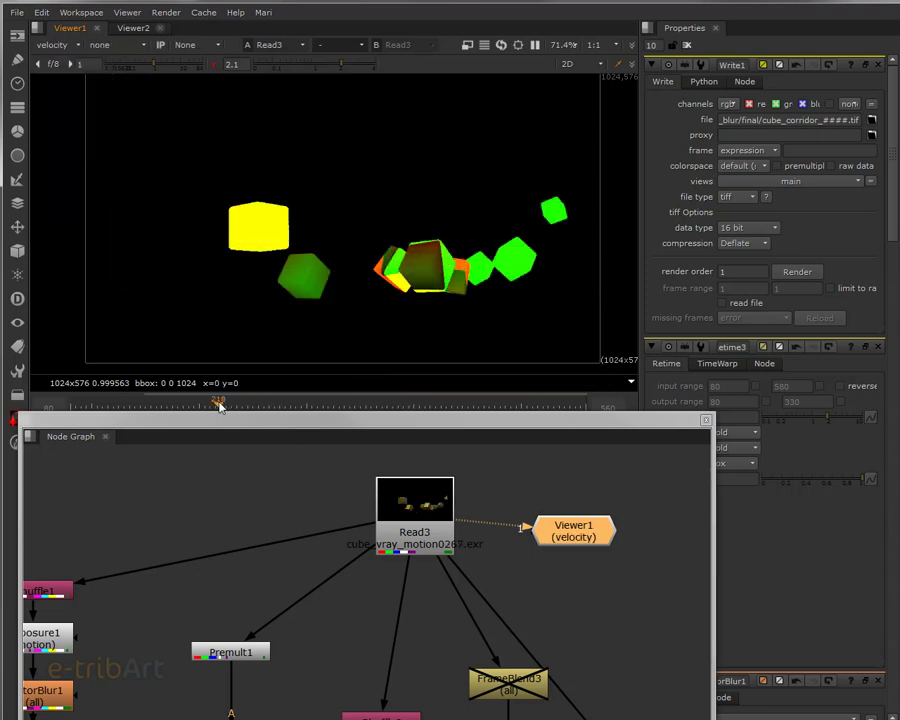
left_click_drag(220, 405, 253, 428)
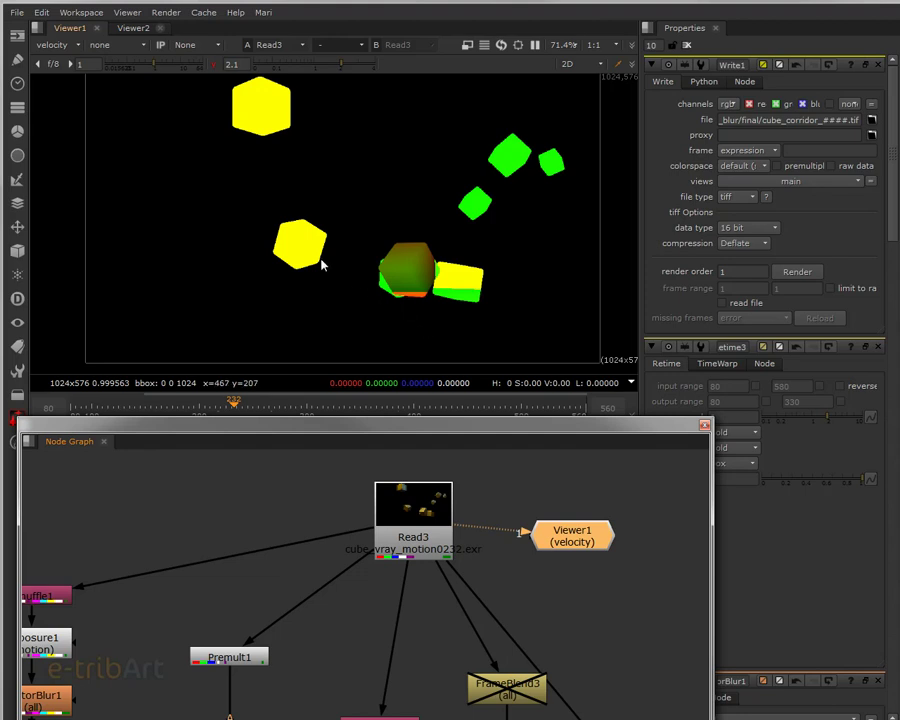
Compare the depth layer with the velocity layer in Viewer1, finishing on velocity, and move the Node Graph window higher
left_click(57, 45)
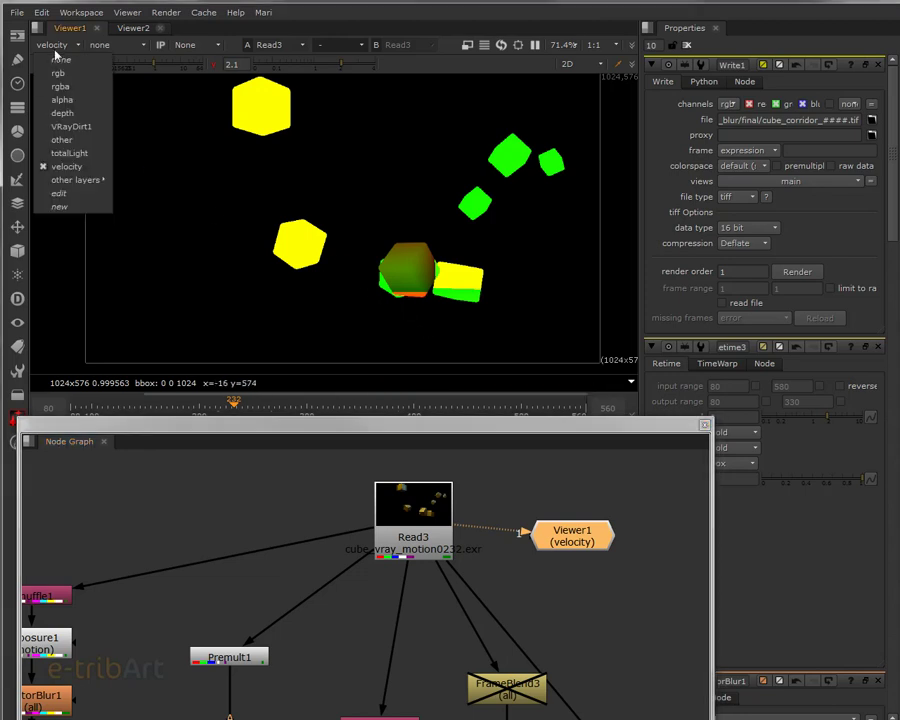
mouse_move(74, 181)
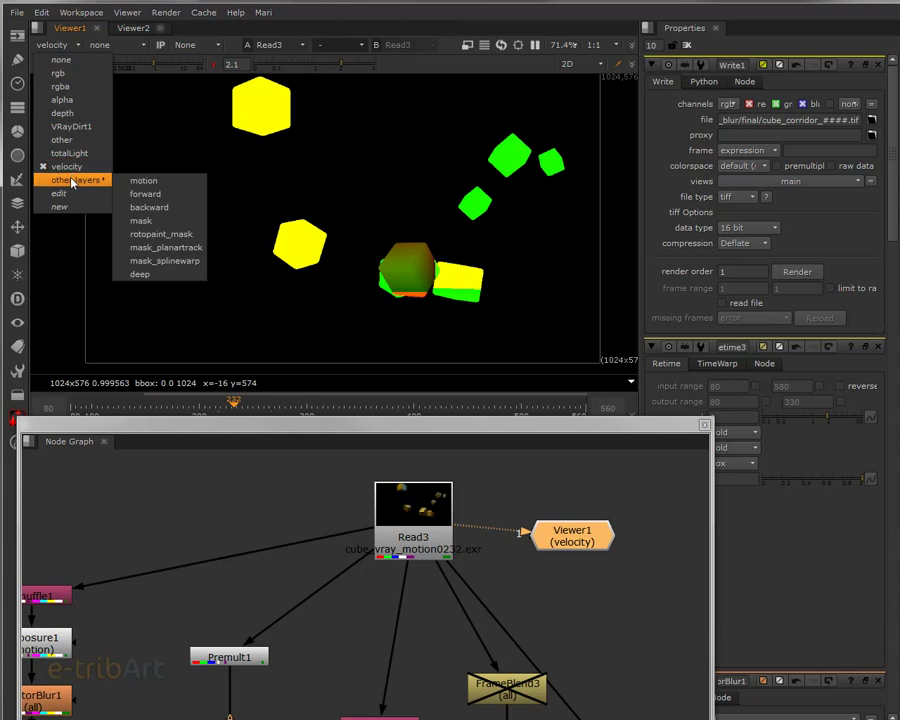
left_click(70, 114)
left_click(52, 45)
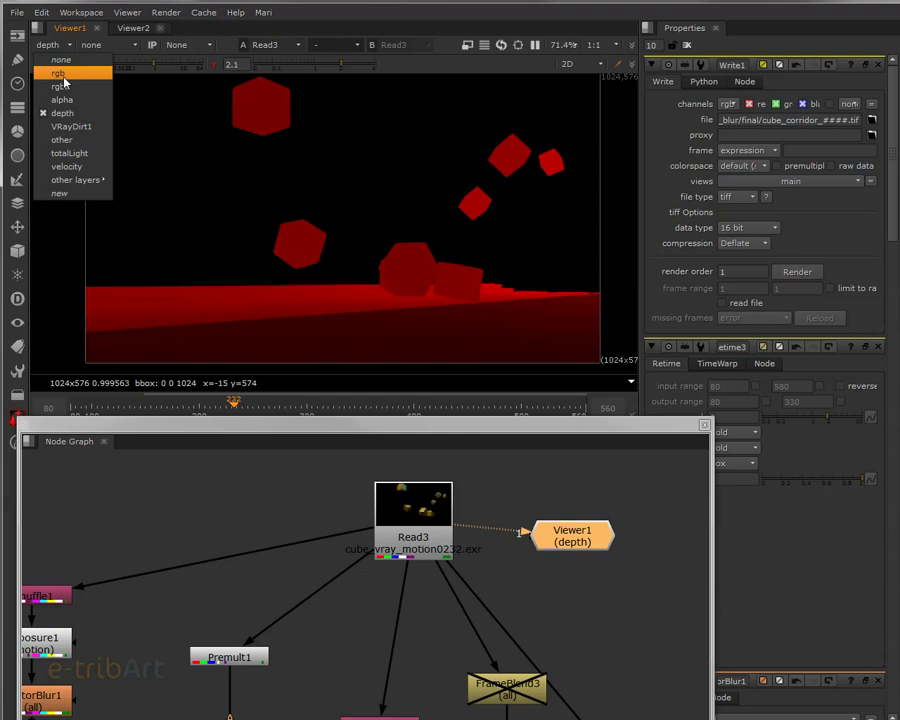
left_click(67, 166)
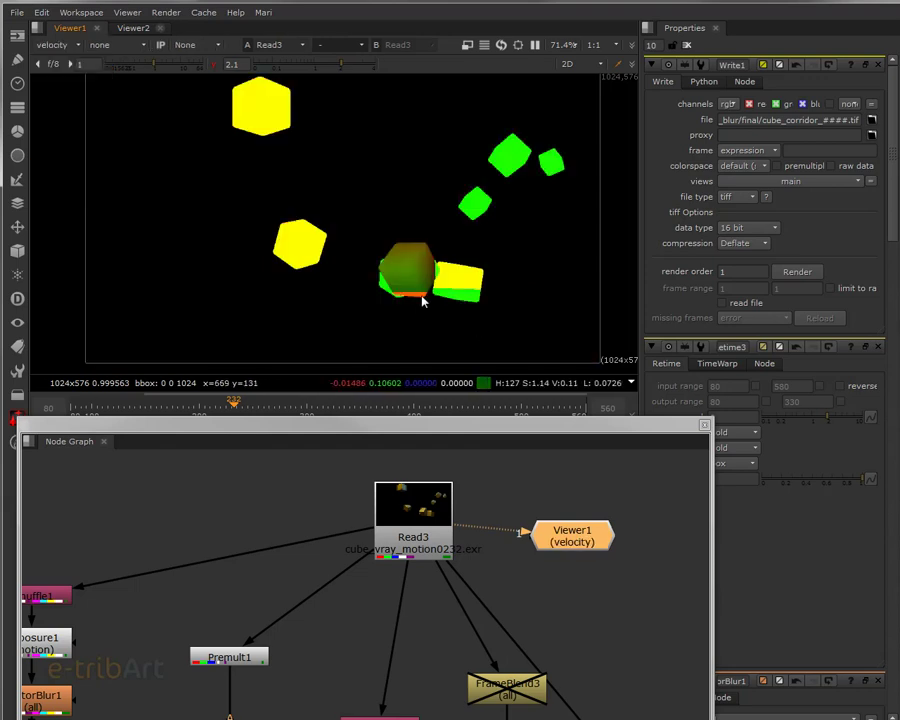
left_click_drag(393, 424, 388, 336)
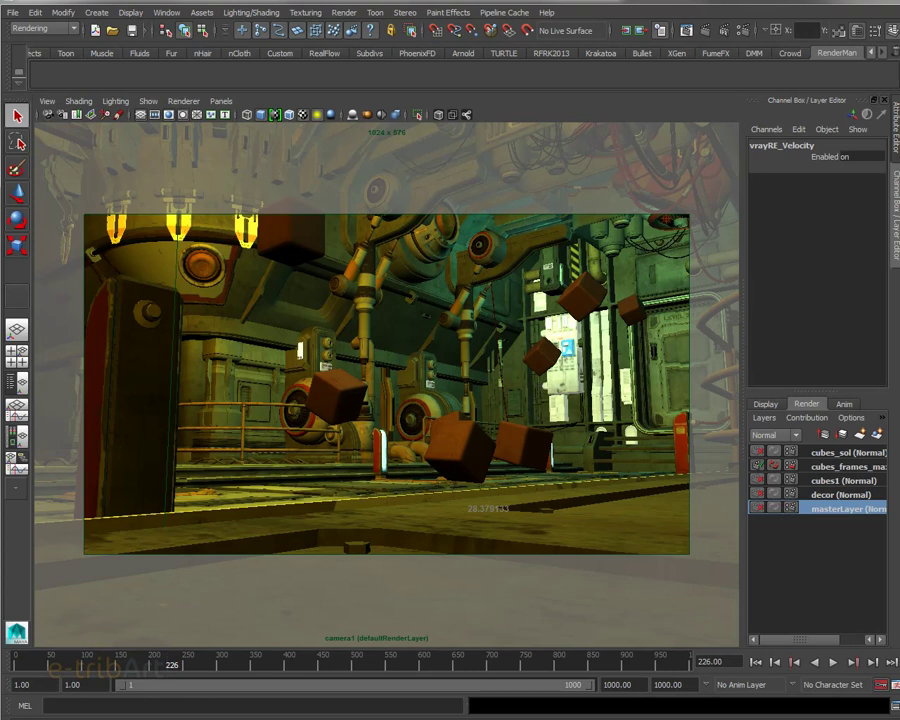
Switch to Maya, activate the cubes_frames_max render layer and review its V-Ray render settings
left_click(828, 472)
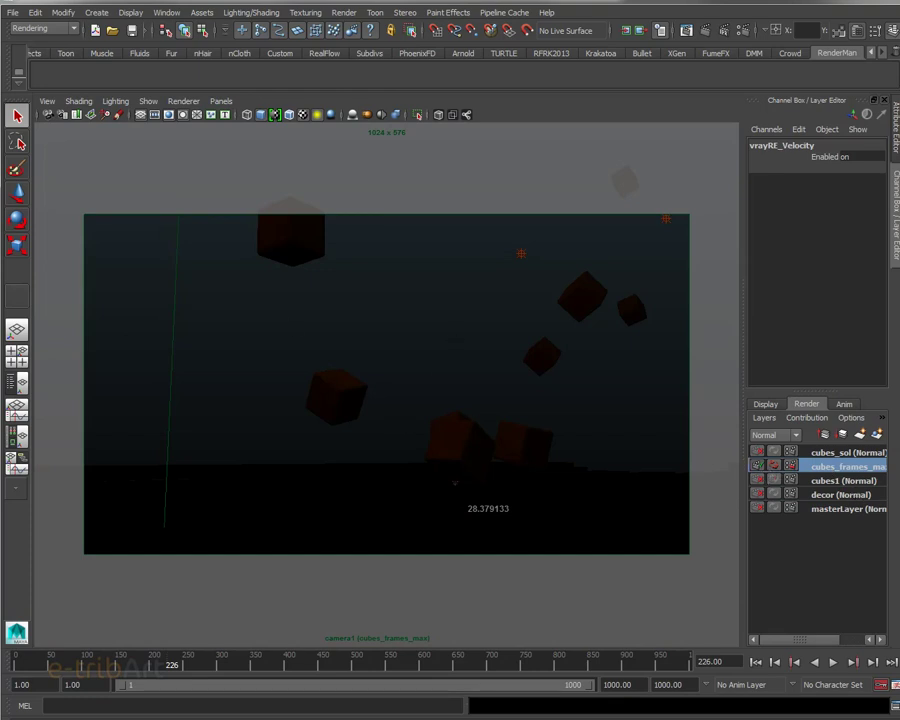
left_click(490, 28)
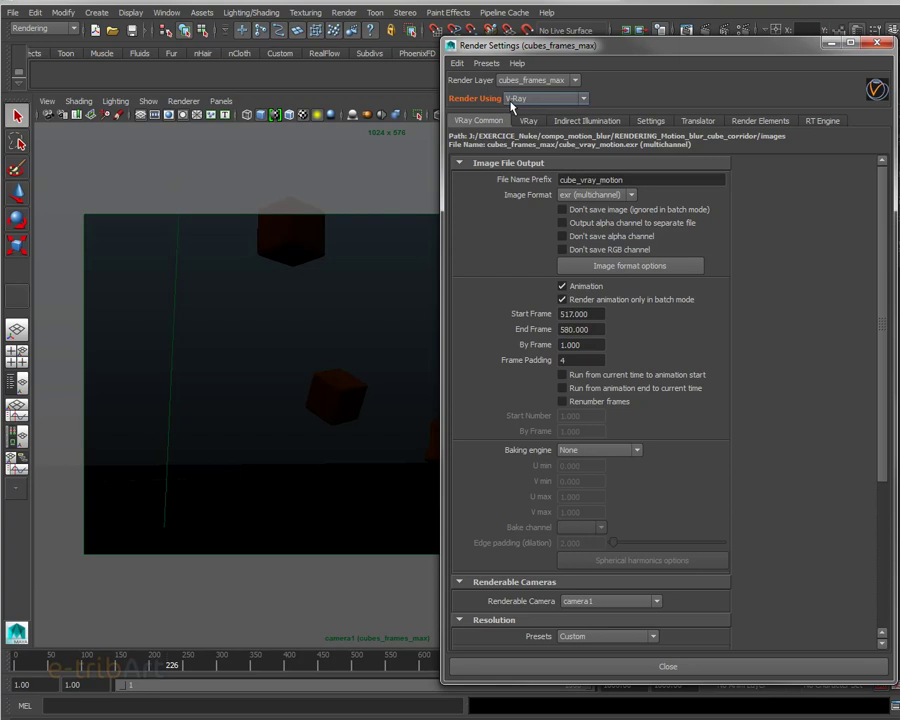
left_click_drag(599, 51, 566, 45)
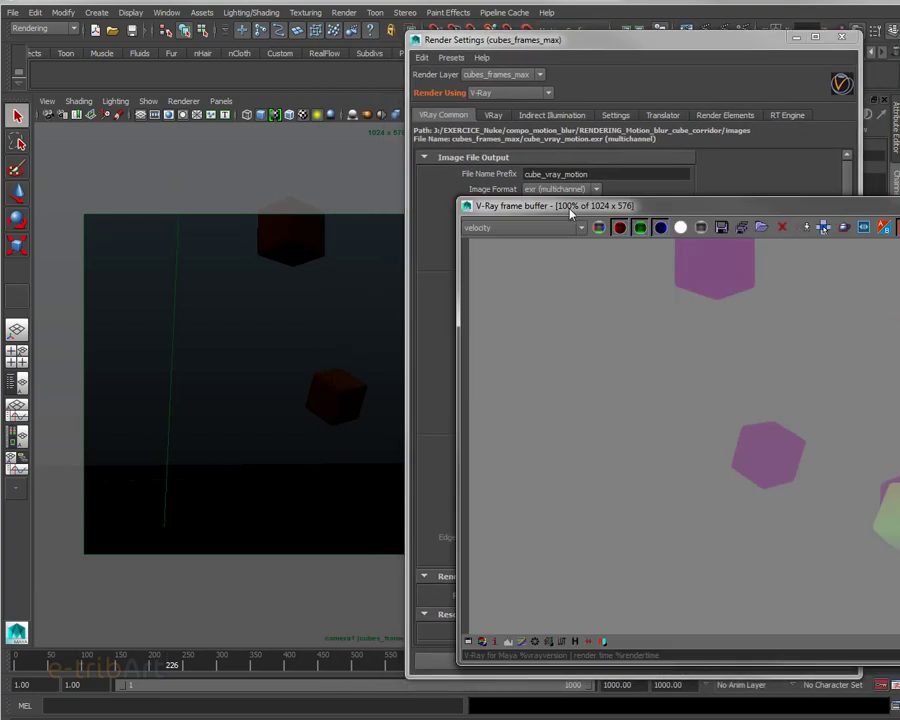
left_click_drag(564, 214, 167, 150)
left_click(841, 37)
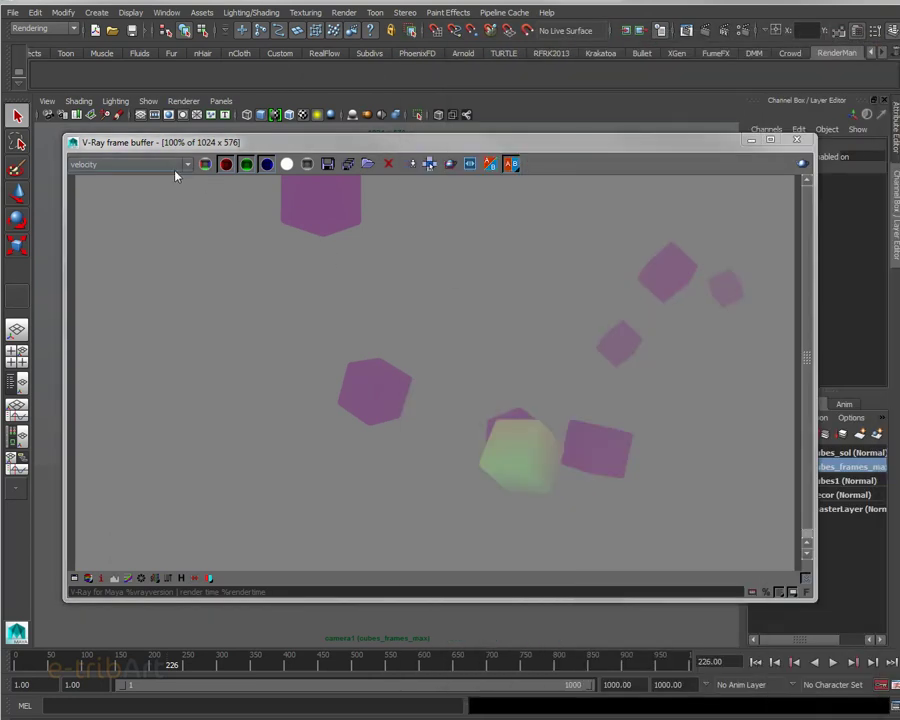
Display the RGB color pass and the Alpha pass in the V-Ray frame buffer
left_click_drag(172, 143, 328, 221)
left_click(294, 246)
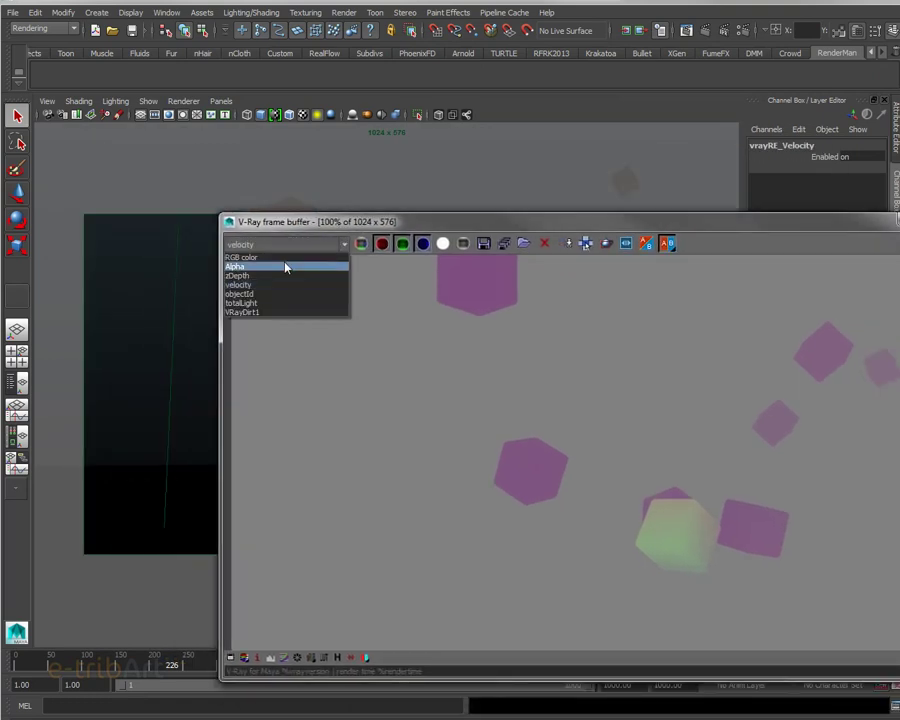
left_click(286, 258)
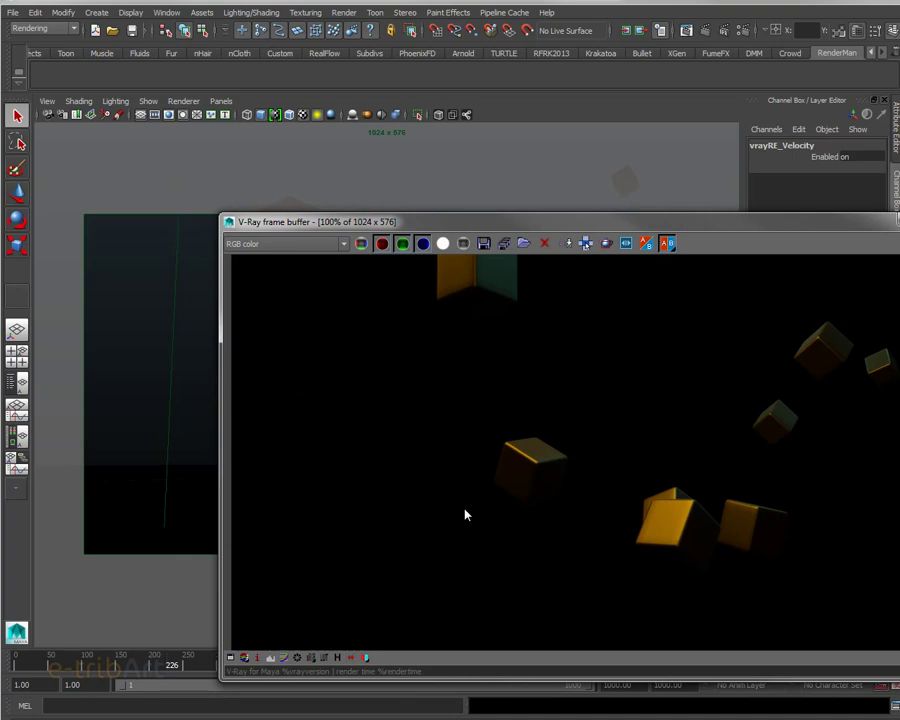
left_click_drag(477, 228, 403, 187)
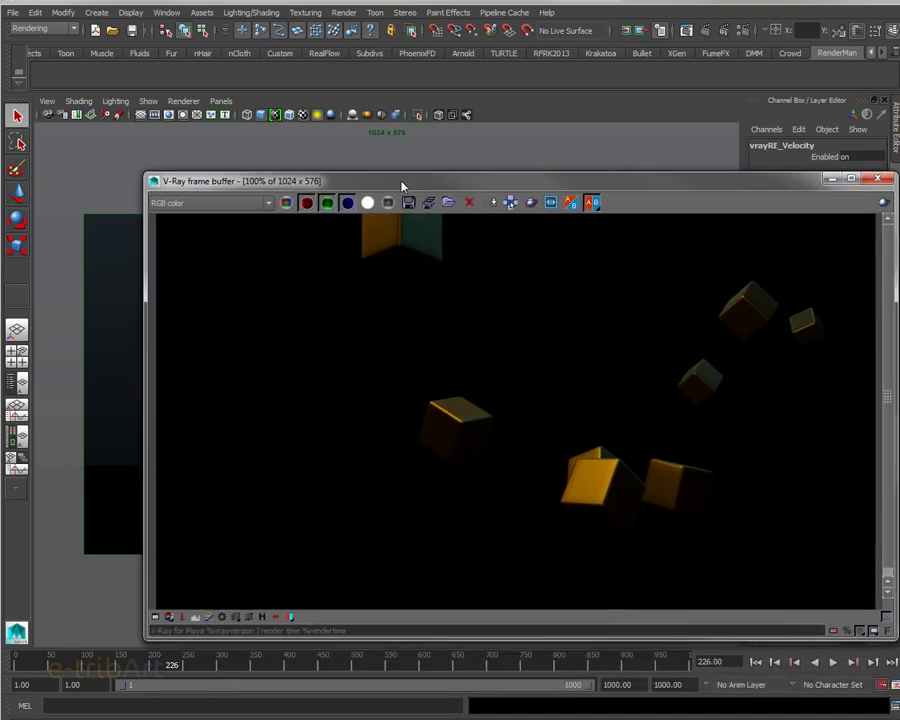
left_click(242, 204)
left_click(220, 228)
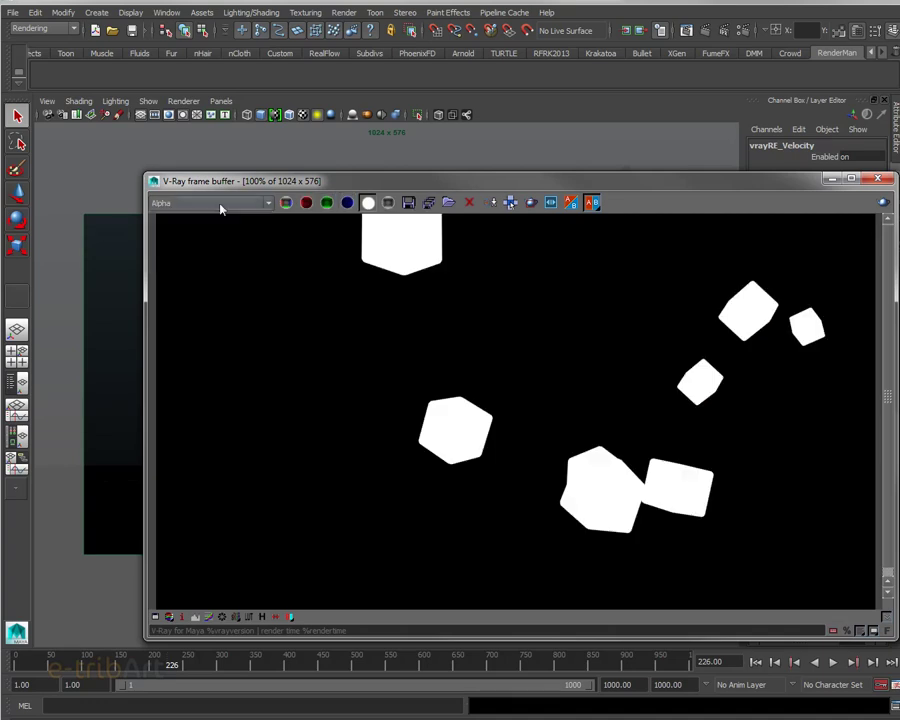
Step through the zDepth, objectId and VRayDirt1 passes in the V-Ray frame buffer
left_click(214, 205)
left_click(195, 240)
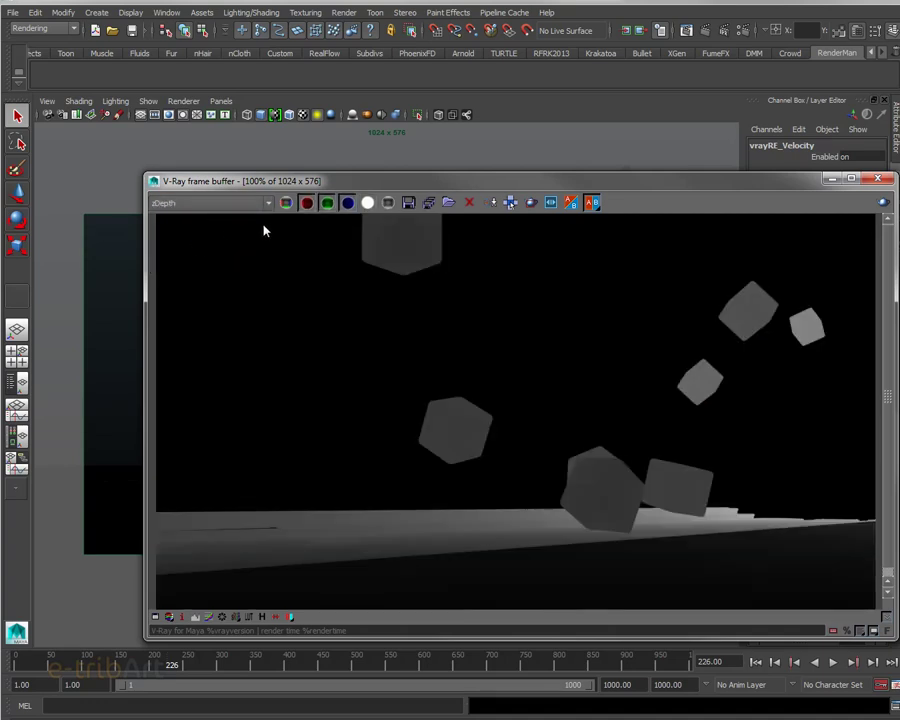
left_click(214, 204)
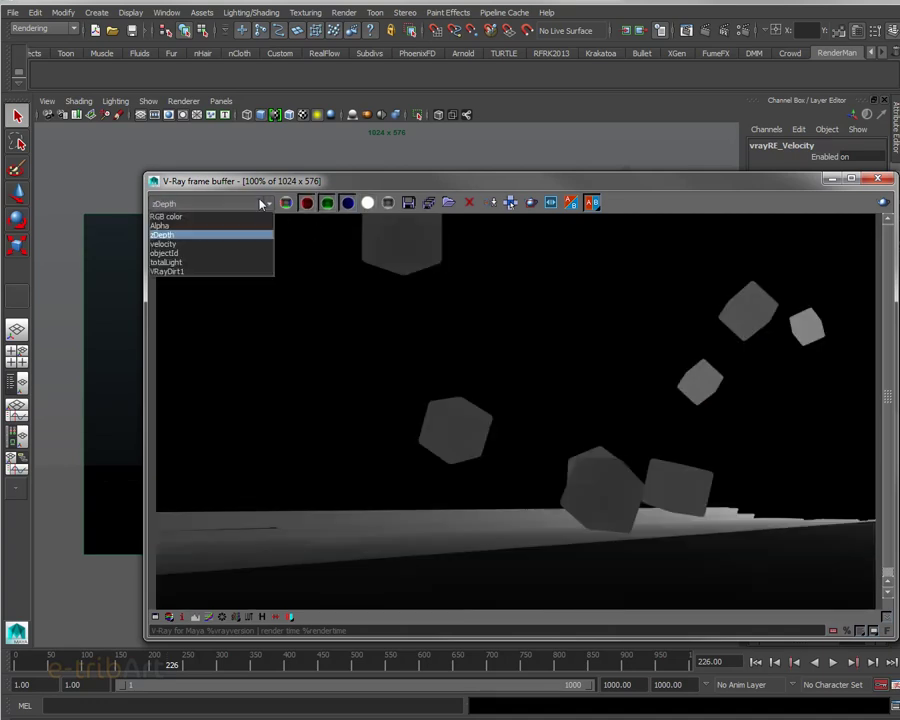
left_click(209, 255)
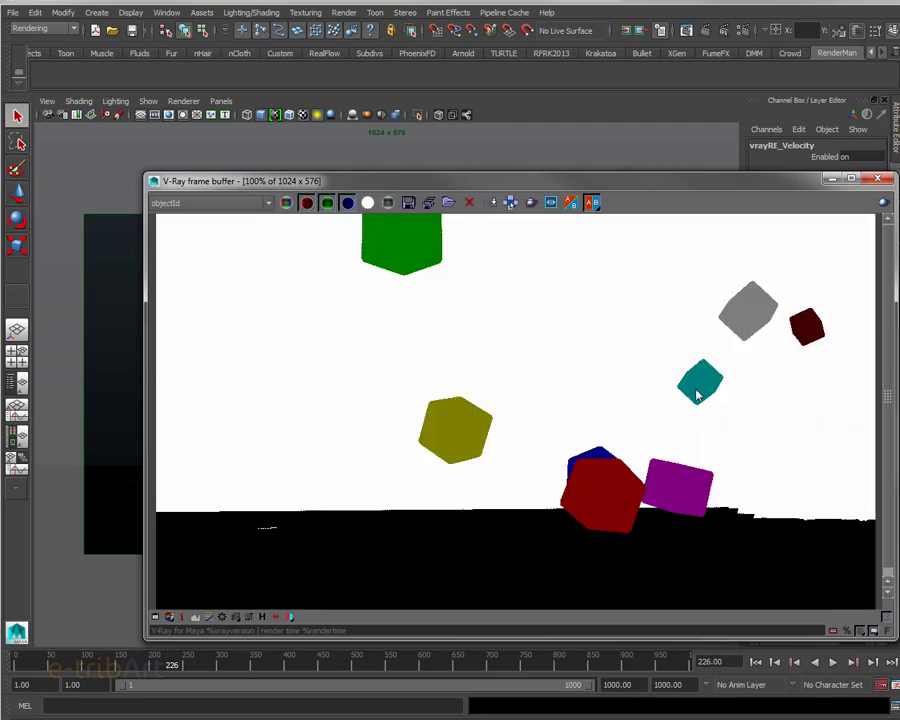
left_click(236, 204)
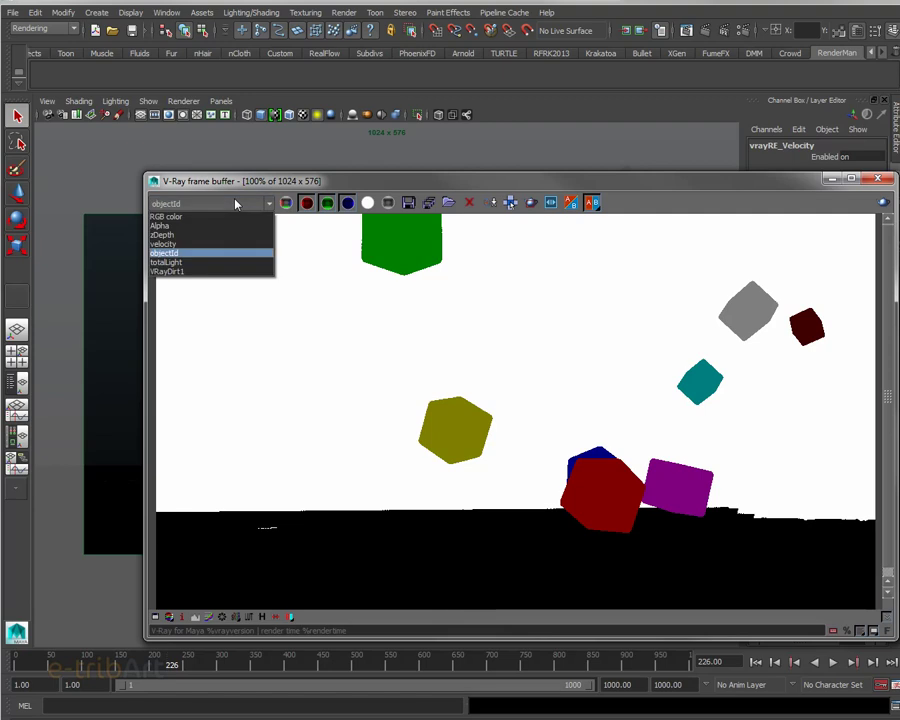
left_click(211, 272)
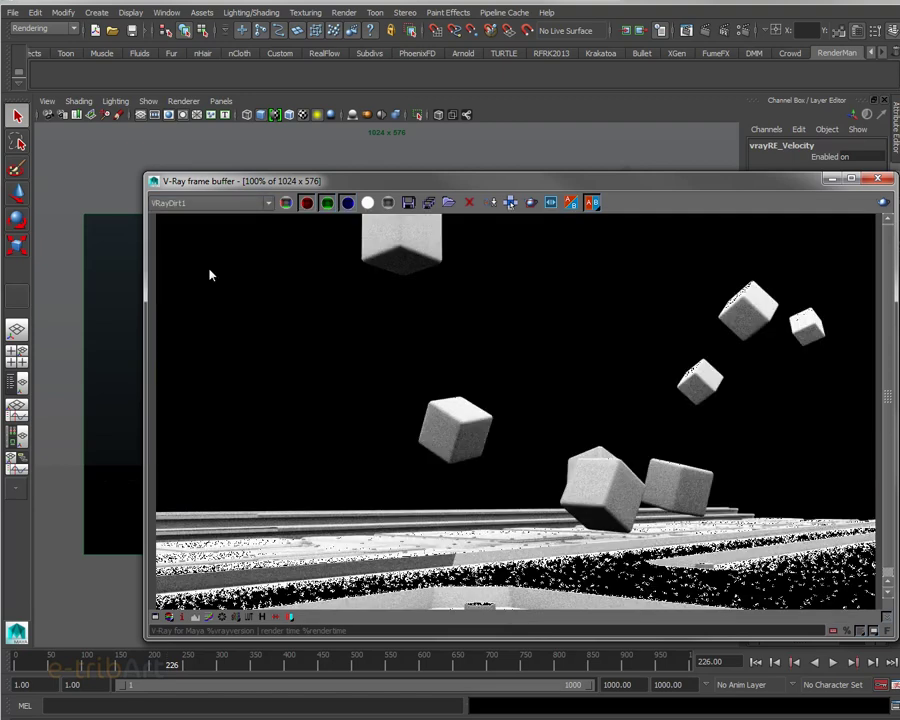
Display the totalLight pass and switch to the velocity pass in the V-Ray frame buffer
left_click(198, 204)
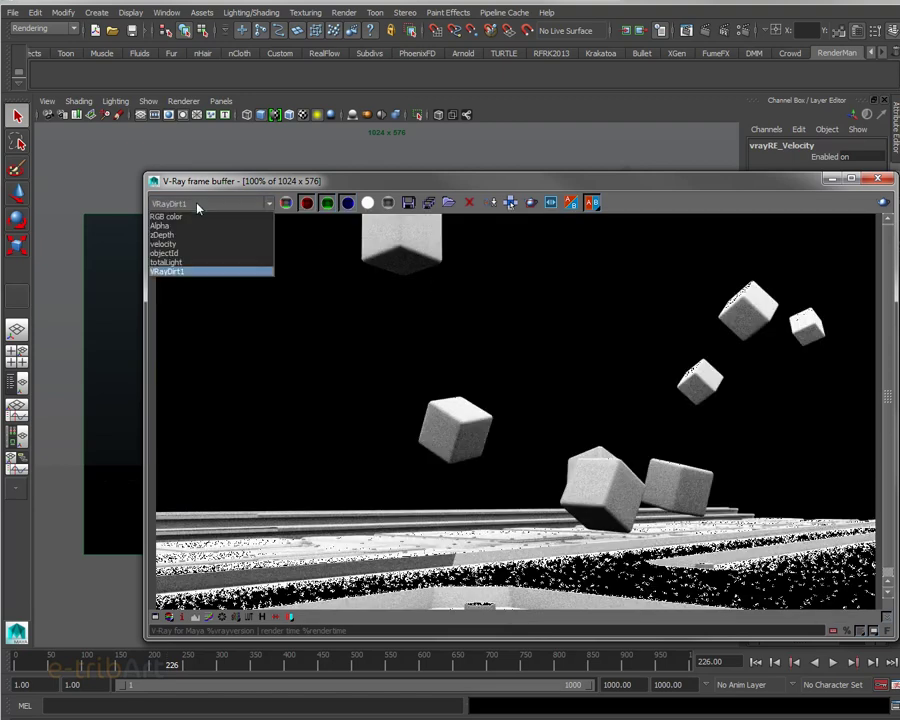
left_click(190, 263)
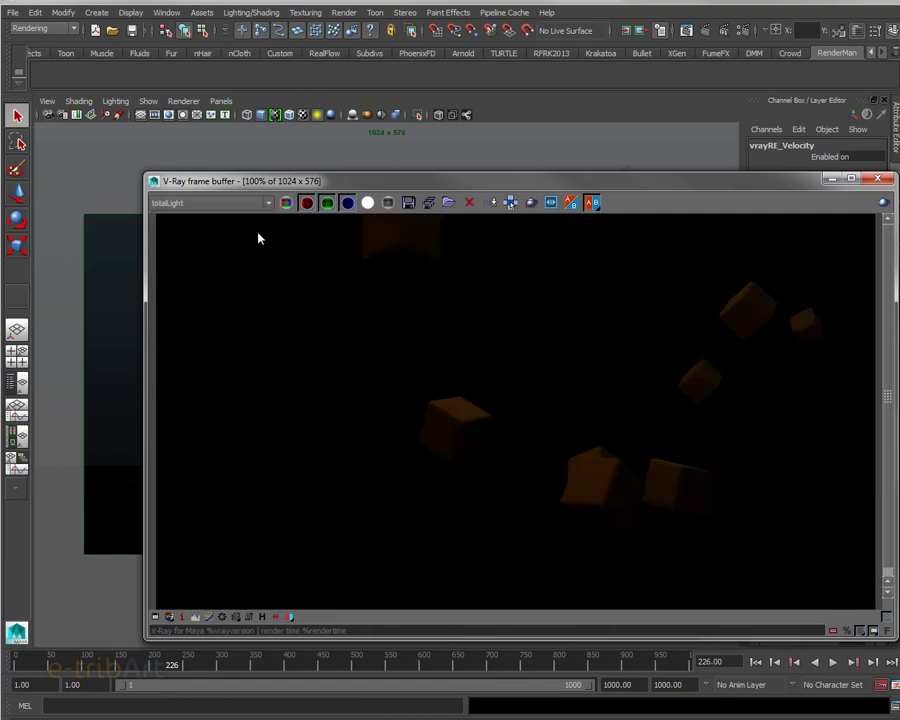
left_click(193, 206)
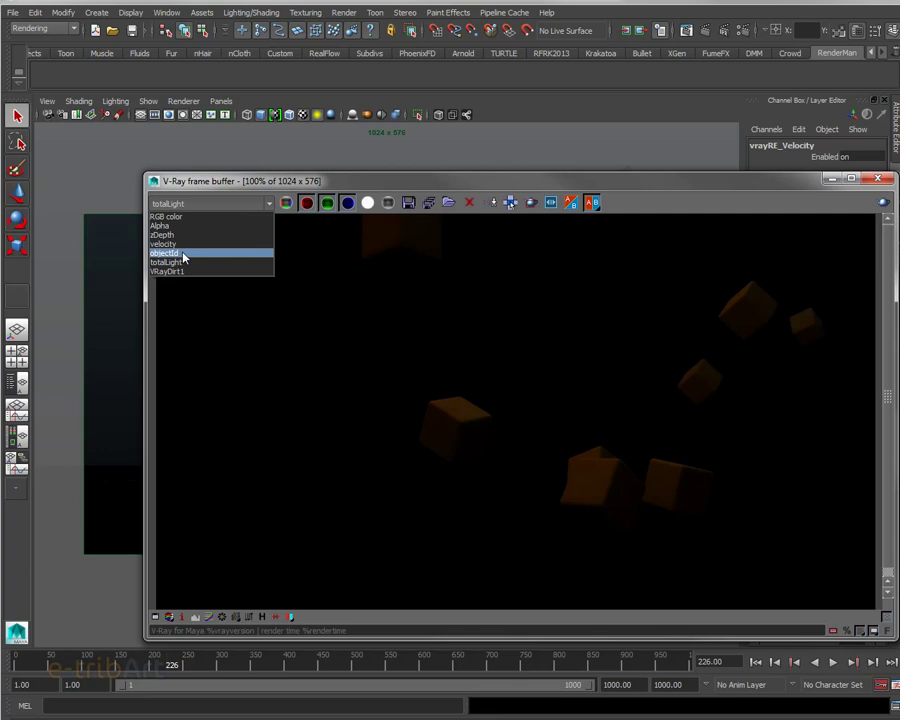
left_click(178, 244)
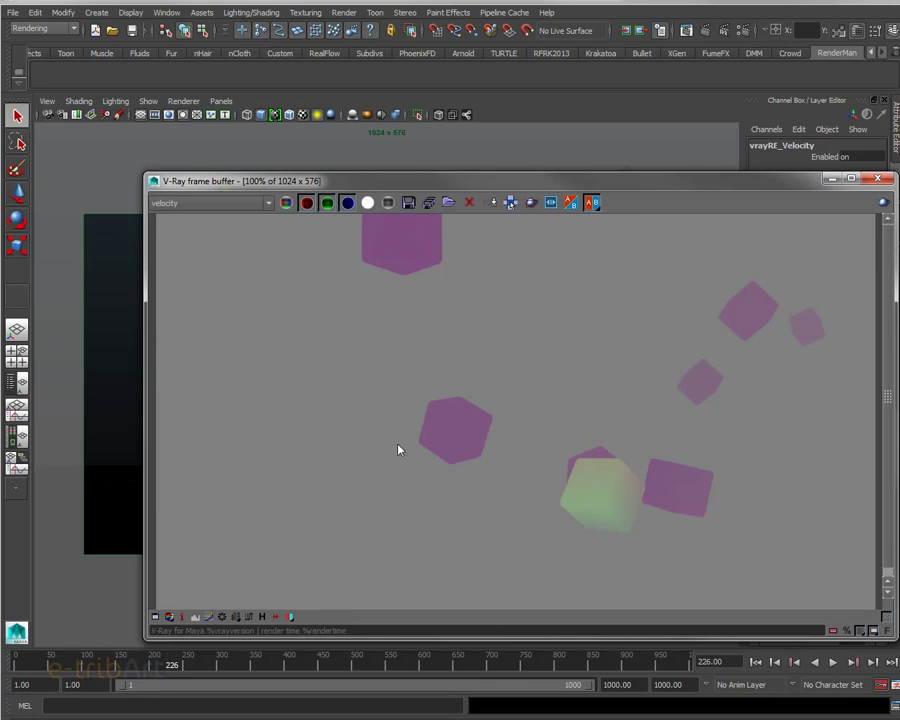
Open the vrayRE_Velocity render element's attributes from the render settings, keeping the velocity pass in view beside them
left_click_drag(659, 185, 469, 149)
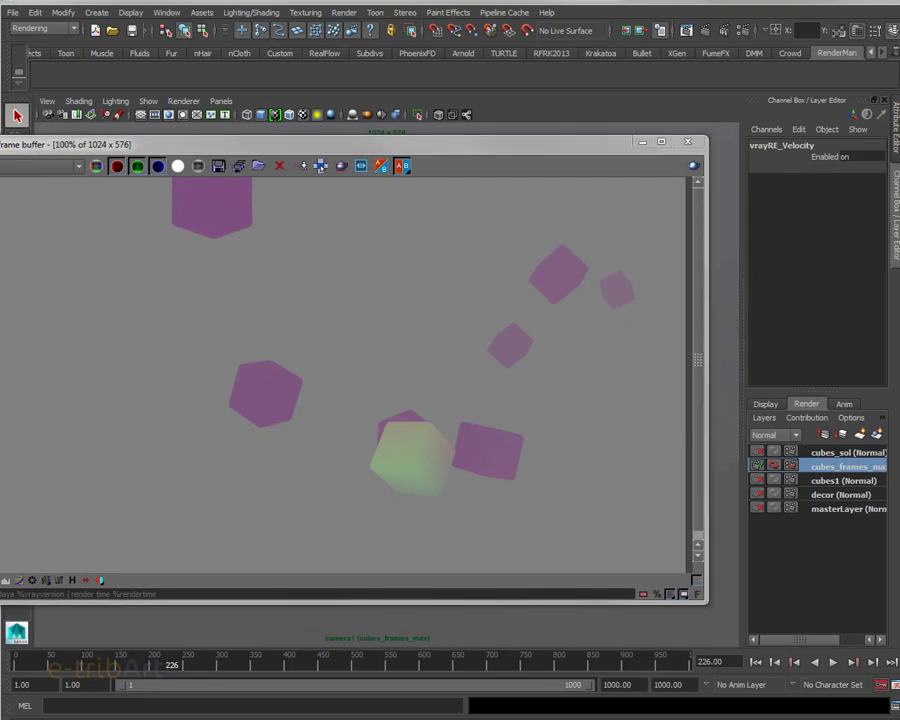
left_click(724, 30)
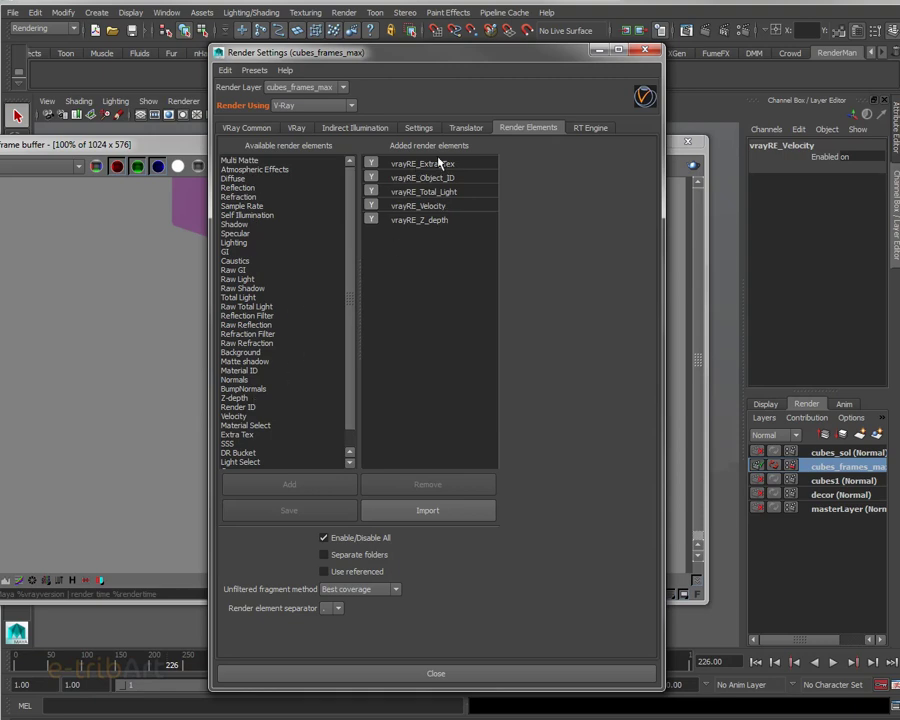
left_click(433, 207)
left_click_drag(436, 52, 358, 38)
left_click_drag(252, 38, 899, 38)
left_click_drag(577, 151, 460, 145)
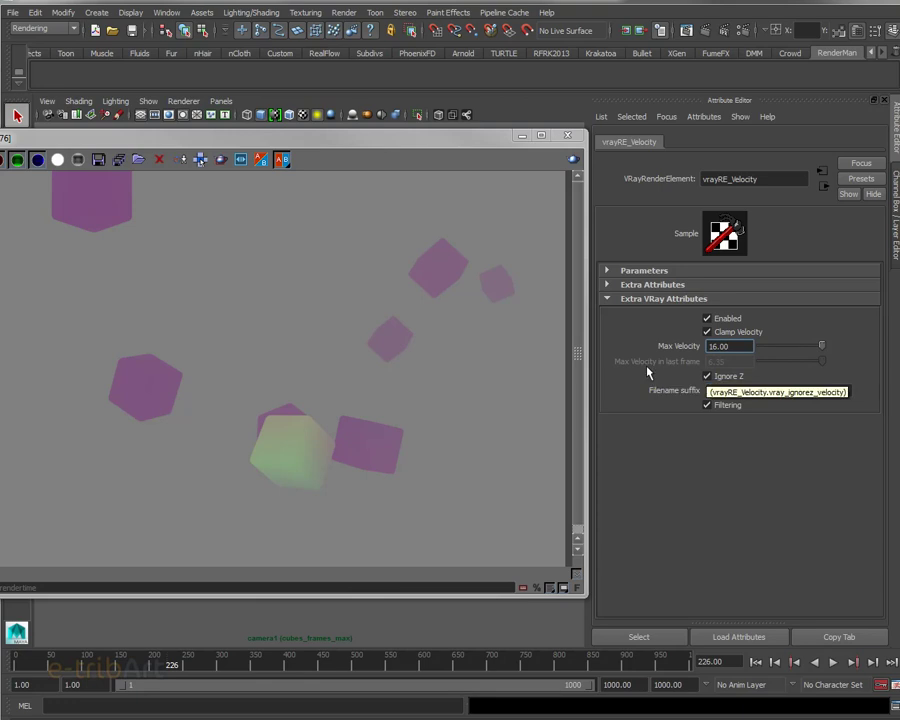
Review the velocity element's Max Velocity and clamp settings against the velocity pass in the frame buffer
left_click_drag(430, 146, 463, 133)
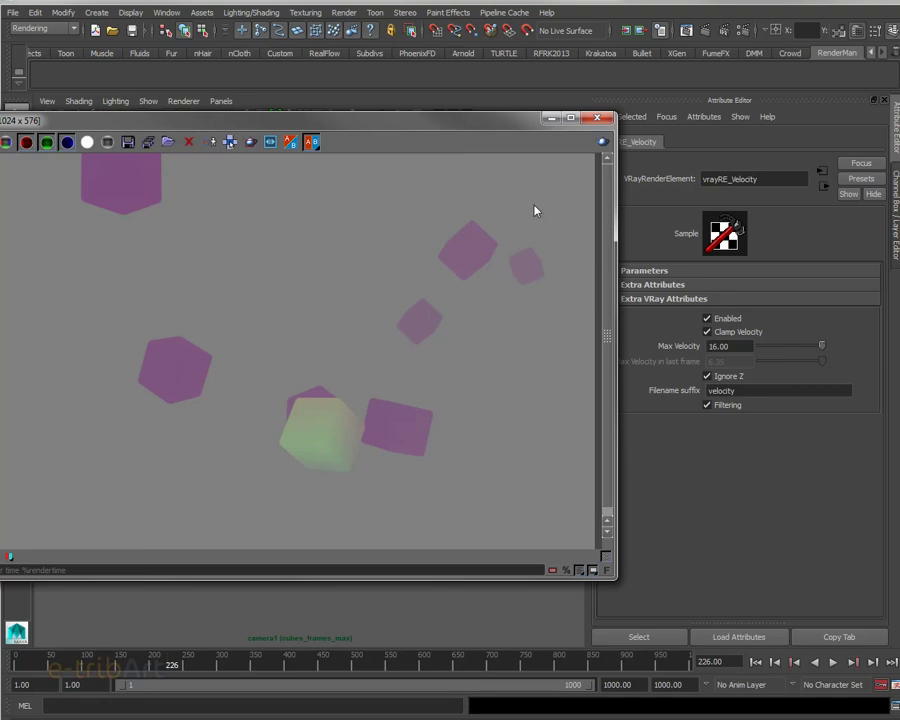
left_click_drag(524, 120, 506, 120)
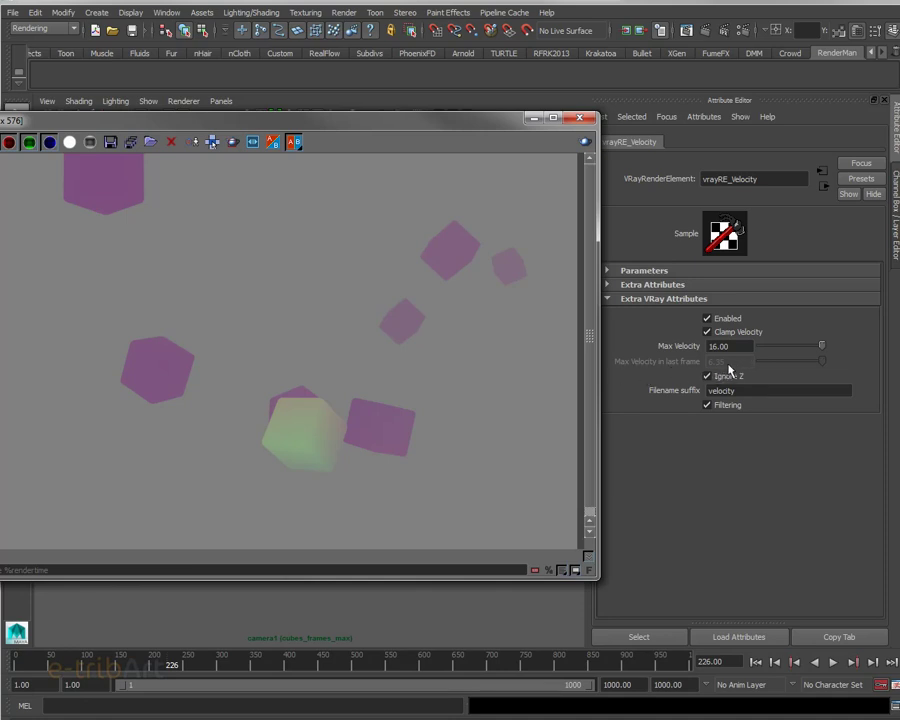
mouse_move(244, 124)
left_mouse_down()
mouse_move(208, 176)
mouse_move(253, 147)
mouse_move(244, 139)
left_mouse_up()
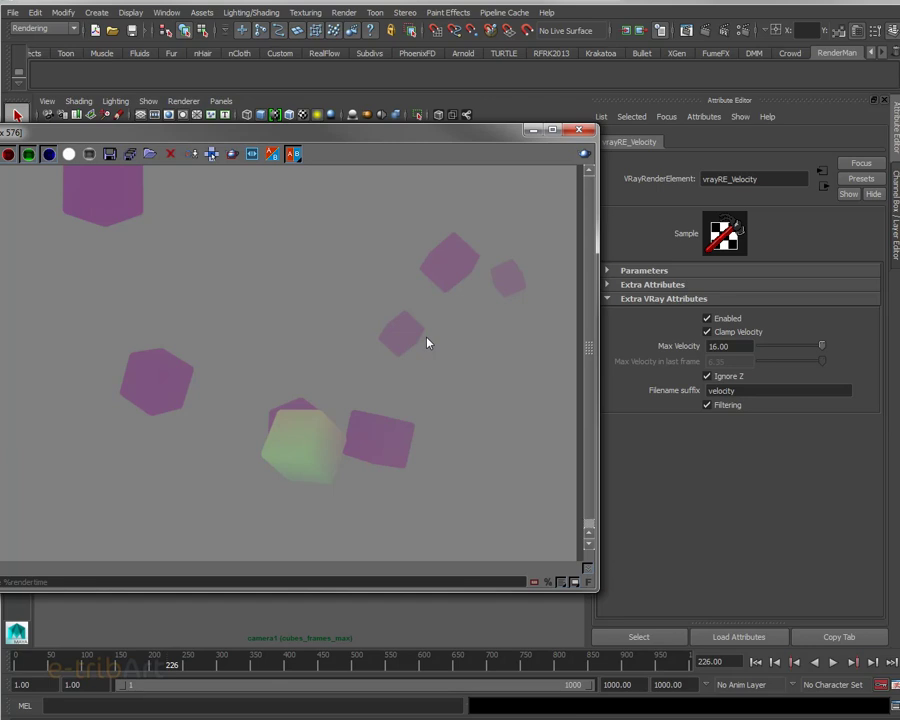
left_click(735, 346)
left_click_drag(735, 346, 695, 344)
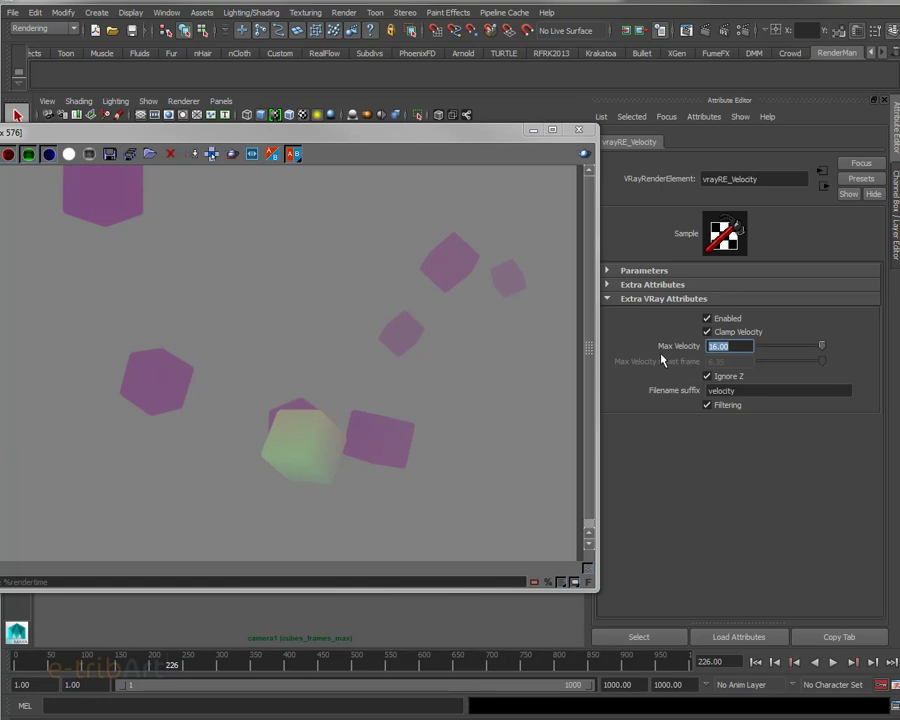
left_click(712, 346)
Isolate the blue channel and then the green channel of the velocity pass in the frame buffer
left_click_drag(238, 135, 410, 122)
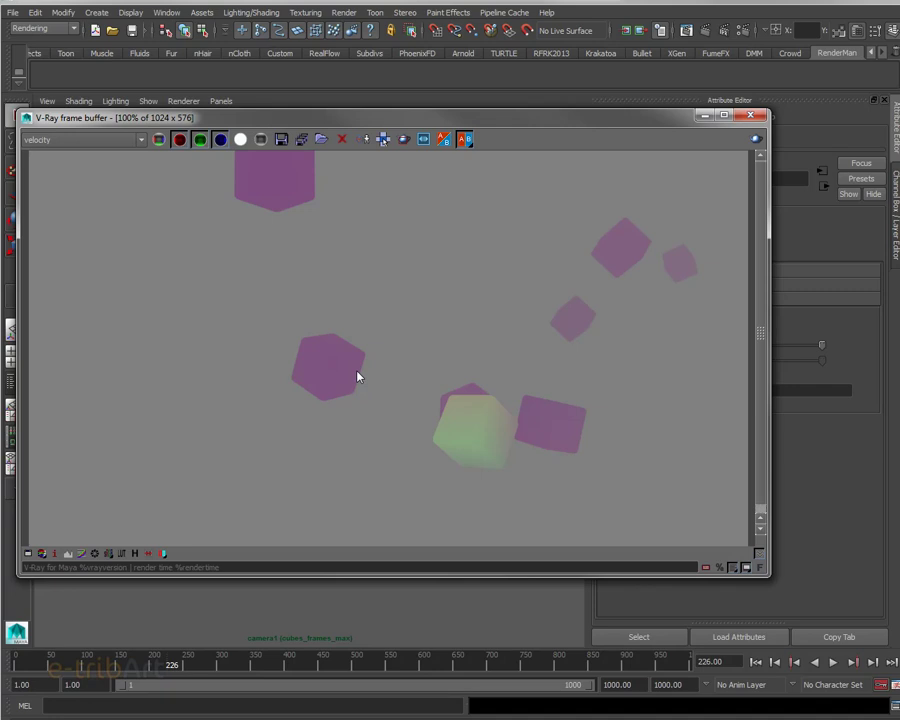
left_click(179, 140)
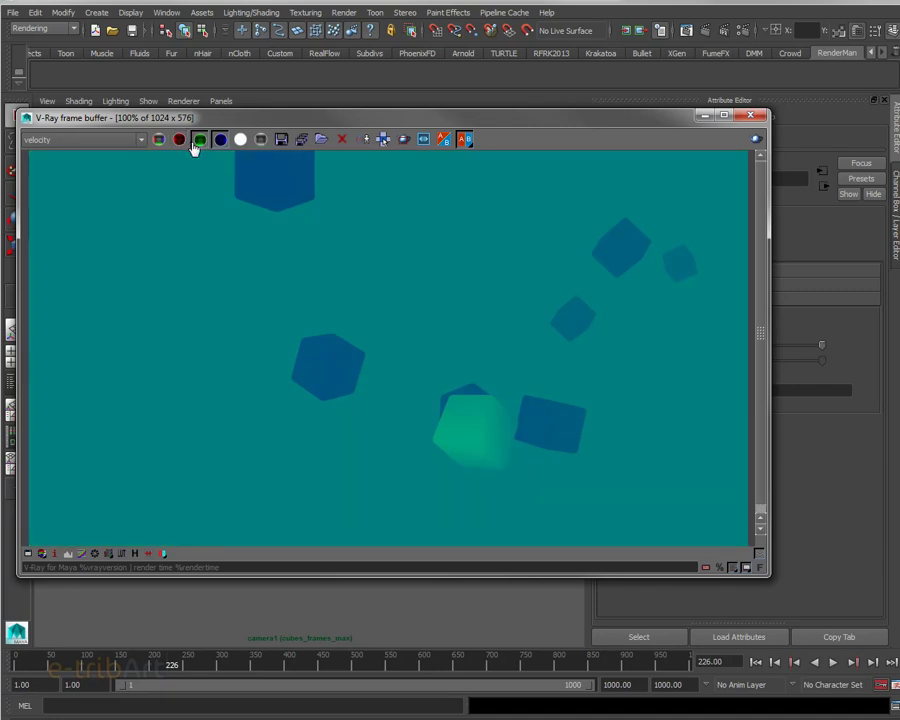
left_click(199, 142)
left_click(217, 141)
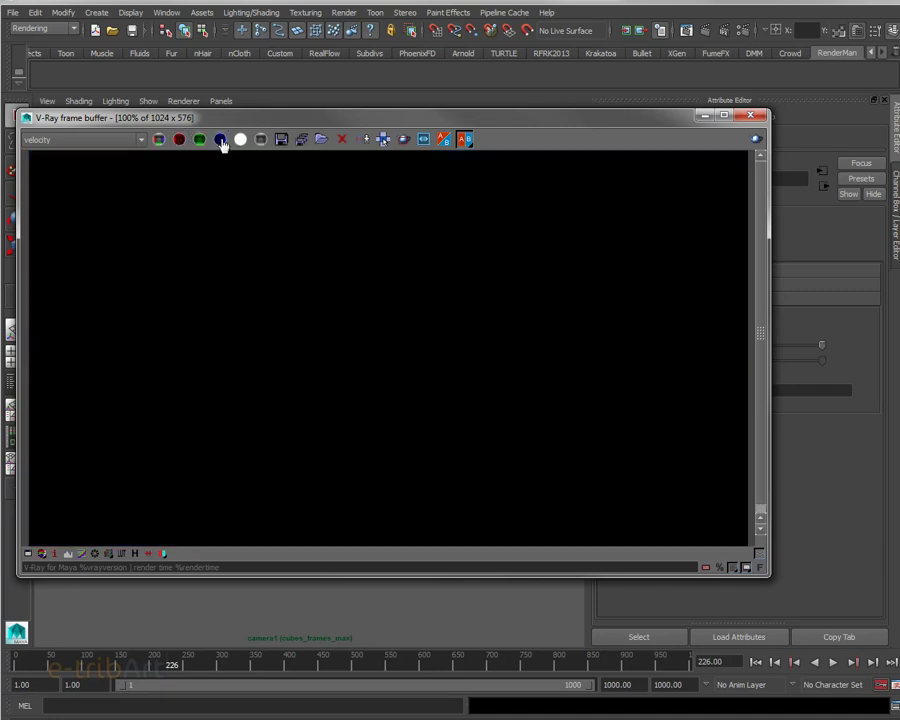
left_click(220, 141)
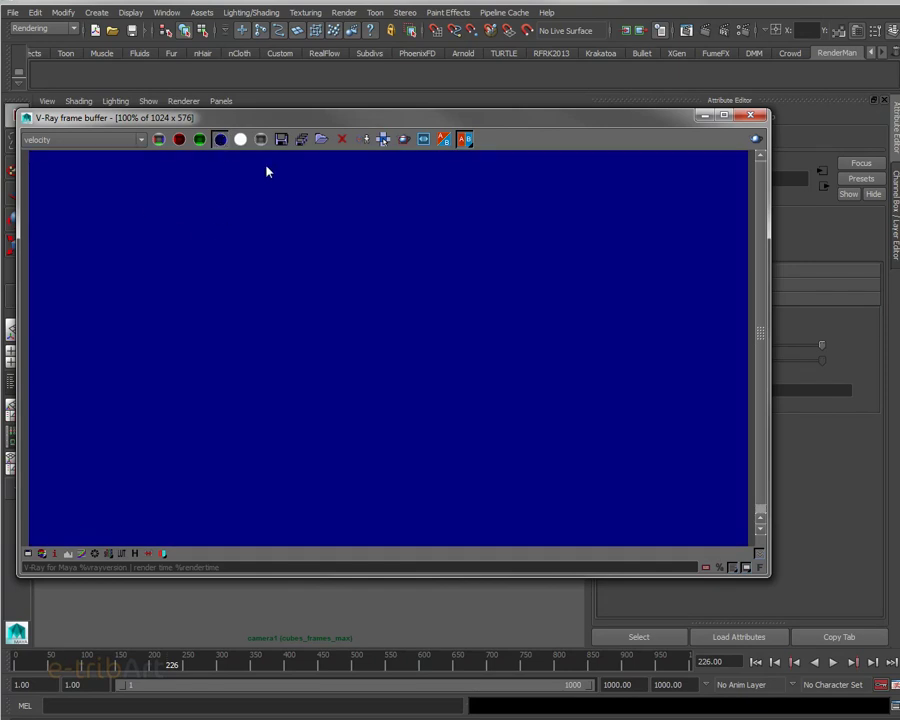
left_click(220, 140)
left_click(200, 140)
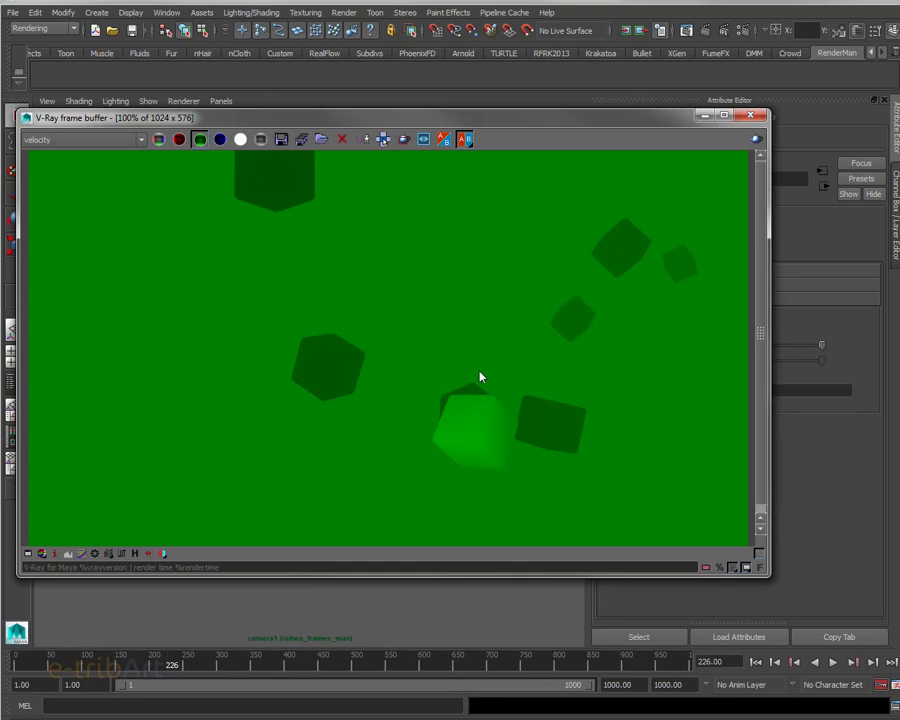
View the velocity pass's red channel alone, then red and green combined, and compare them with the velocity element's attributes
left_click(179, 140)
left_click(200, 140)
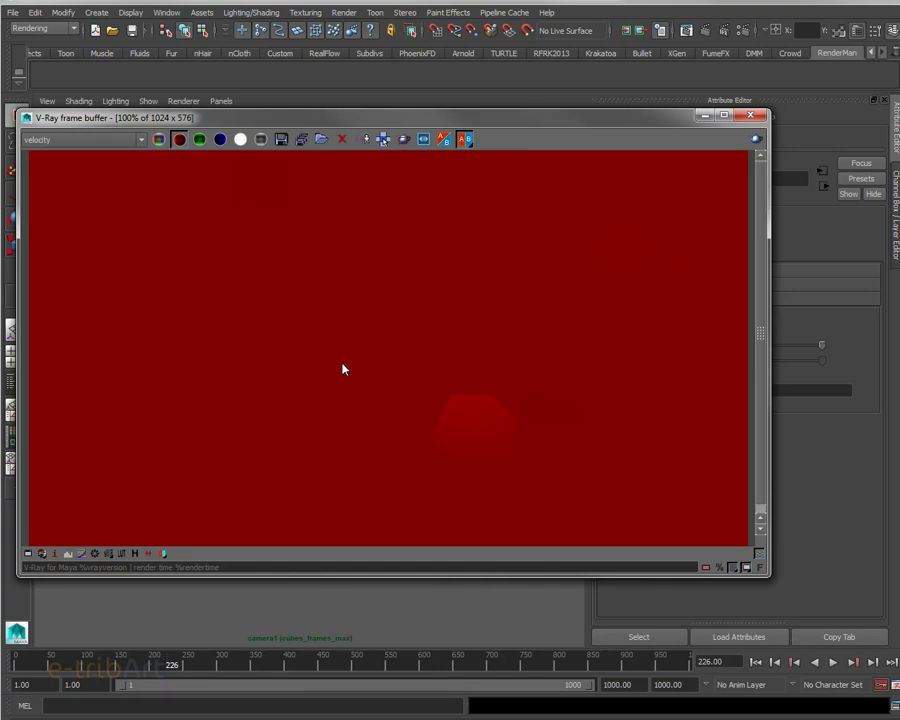
left_click(200, 140)
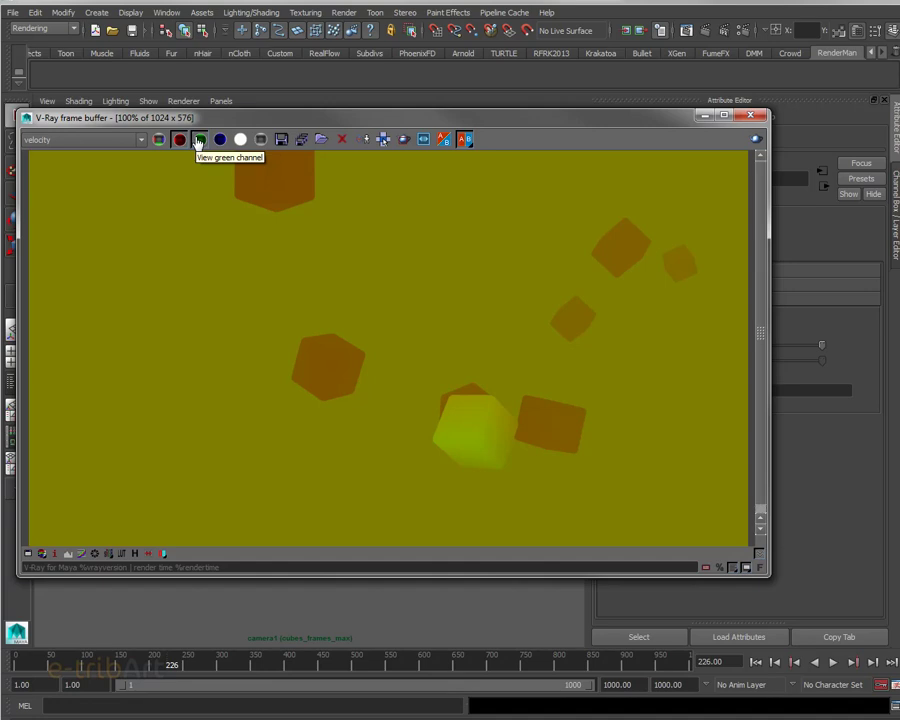
left_click_drag(513, 122, 353, 100)
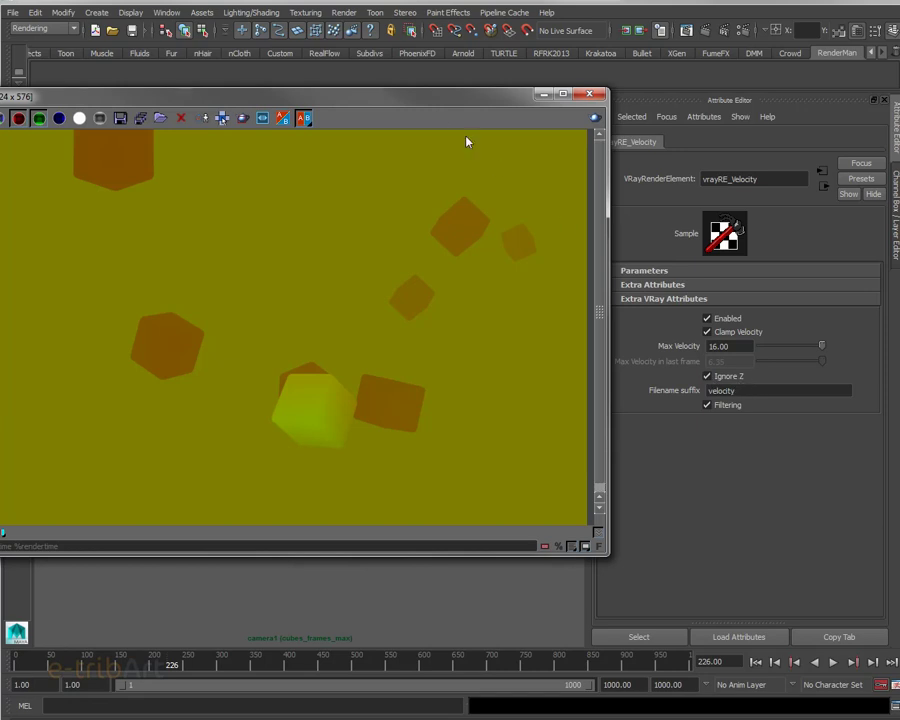
left_click_drag(438, 104, 635, 116)
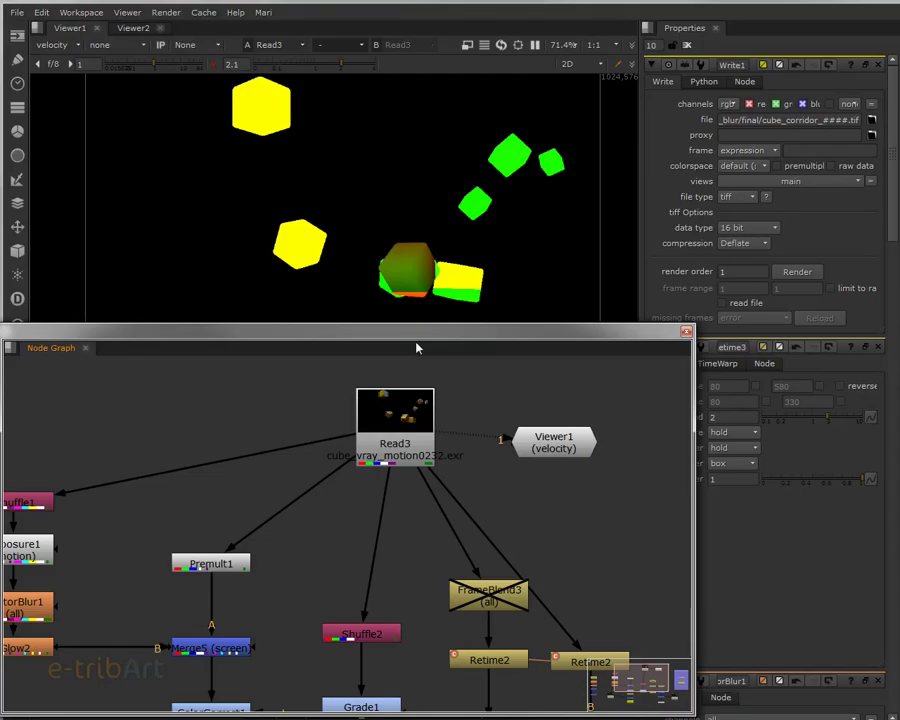
Switch to Nuke, display the rgba layer in Viewer1 and bring the whole Read3 network into view below the image
left_click_drag(417, 348, 326, 276)
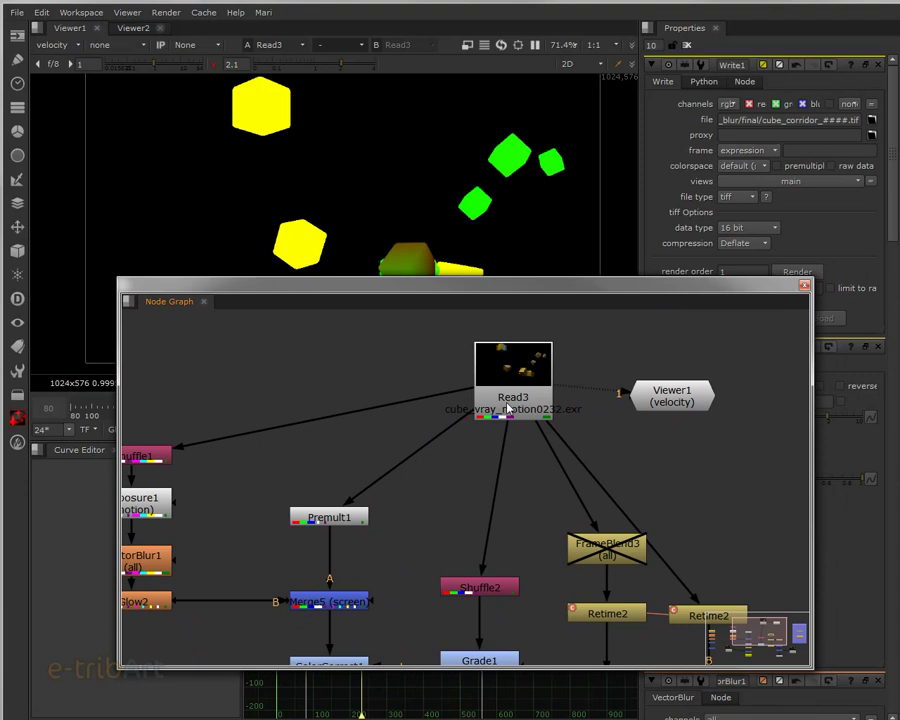
left_click(45, 44)
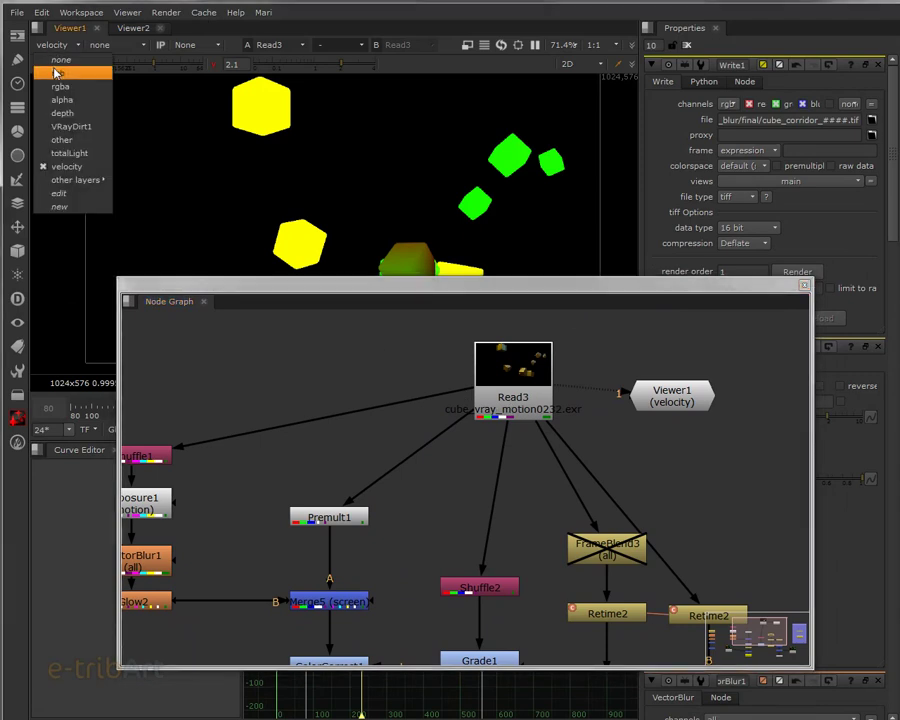
left_click(58, 102)
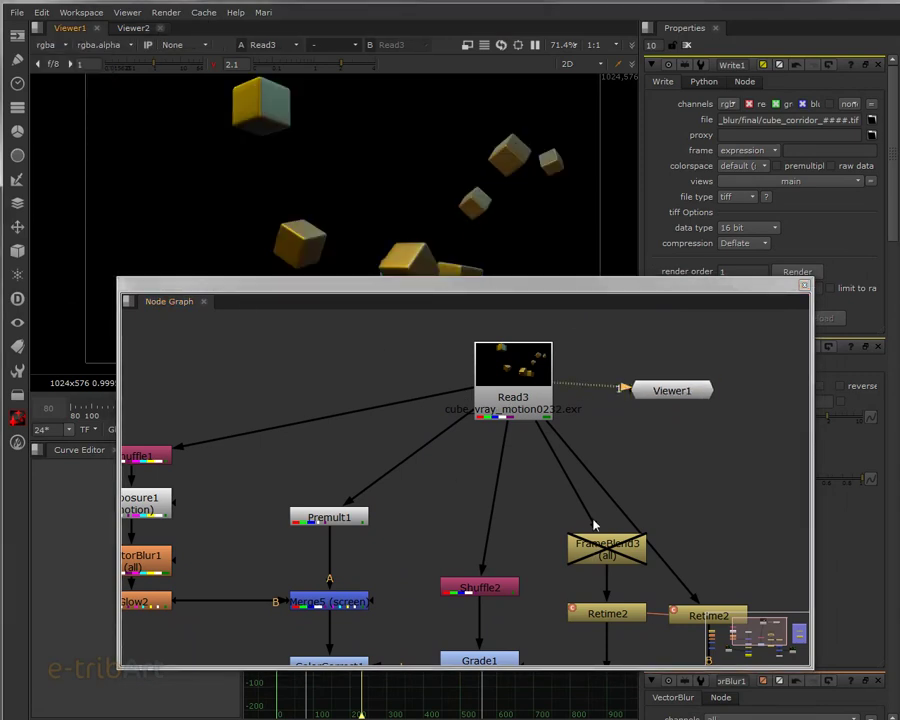
key("f")
scroll(530, 437, "up", 2)
middle_click_drag(530, 437, 583, 458)
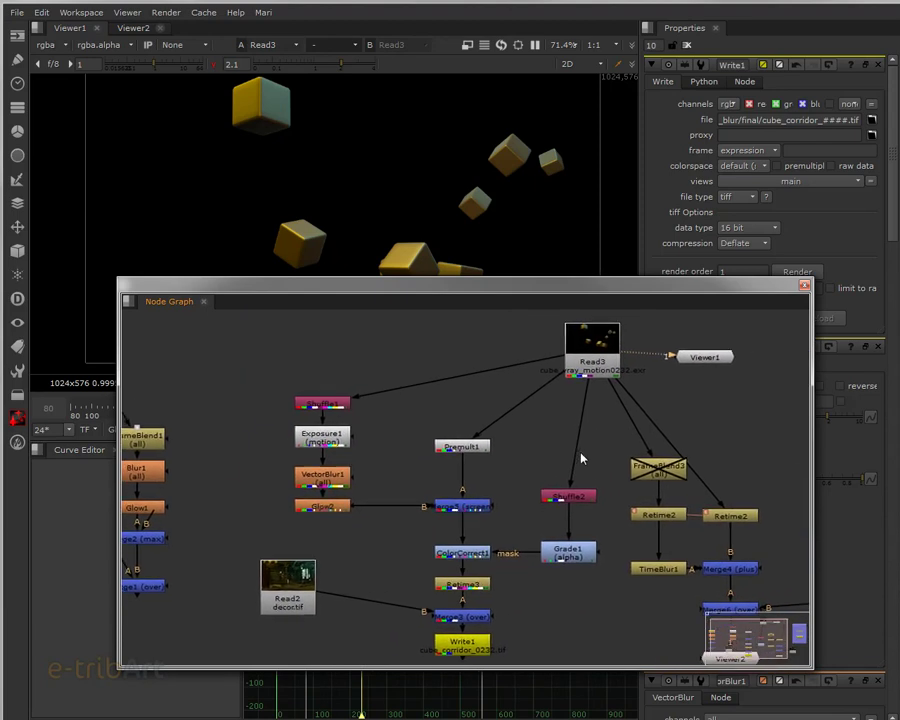
left_click_drag(459, 289, 432, 329)
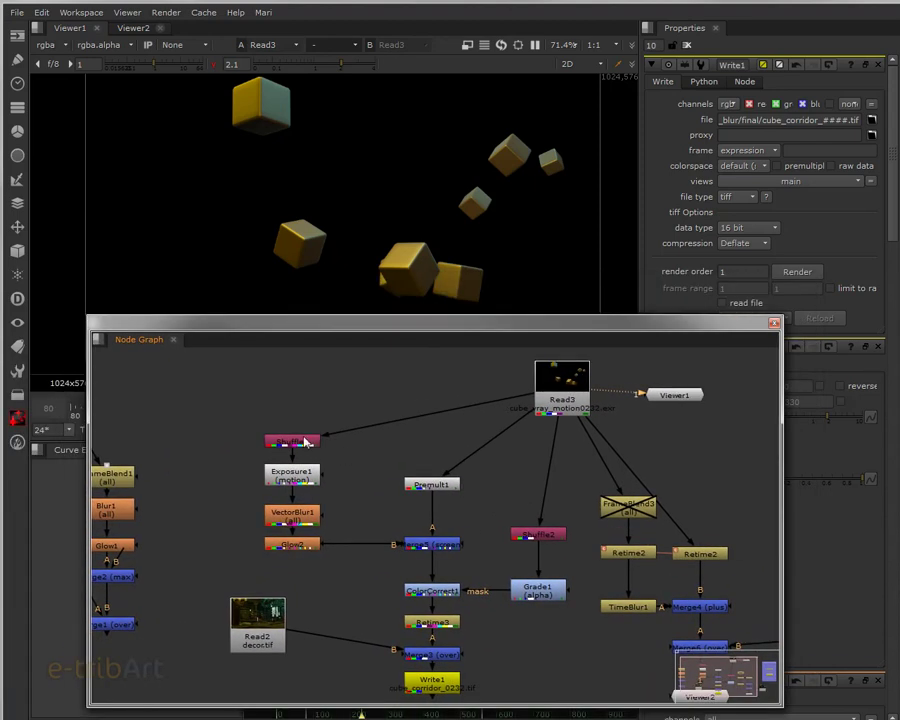
Move Shuffle1 slightly higher and disconnect Glow2 from the B input of Merge5
left_click_drag(305, 443, 305, 429)
left_click(558, 392)
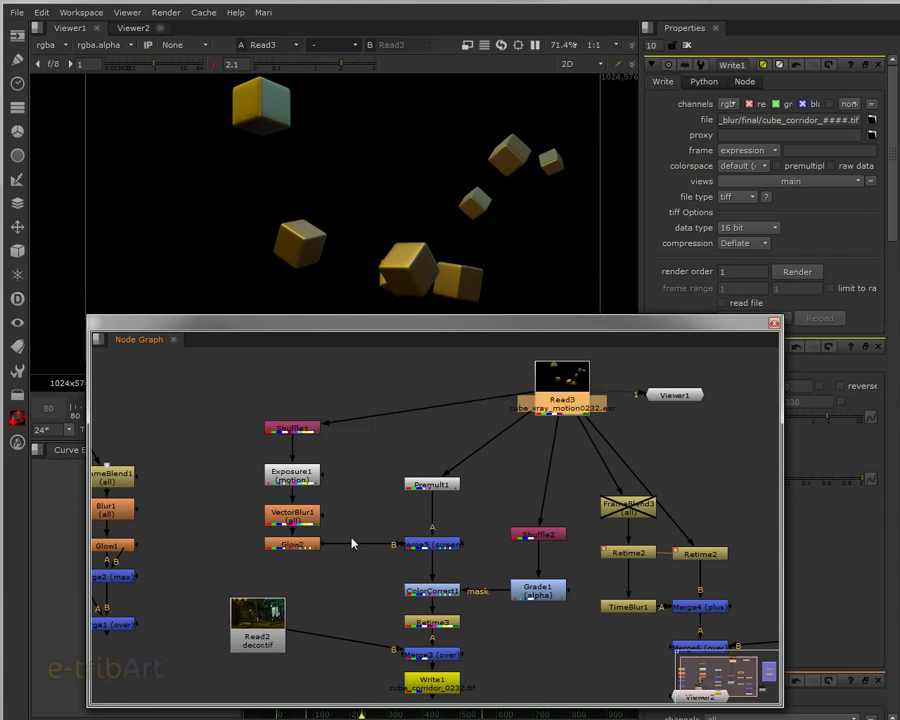
left_click_drag(341, 516, 402, 526)
Delete the Write1 node at the end of the Merge3 chain
left_click_drag(393, 467, 485, 595)
left_click_drag(380, 458, 452, 691)
left_click(447, 692)
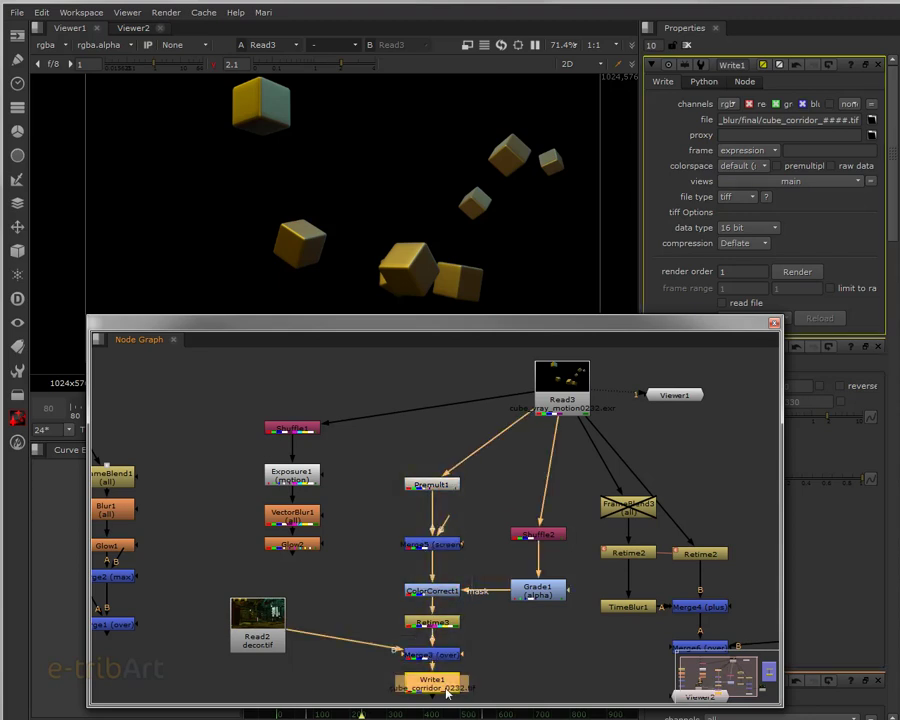
key("Delete")
Move Read2 to the other side of Merge3 and shift the Premult1-to-Merge3 chain away from the Shuffle1 branch
left_click_drag(258, 630, 580, 652)
left_click_drag(388, 455, 480, 705)
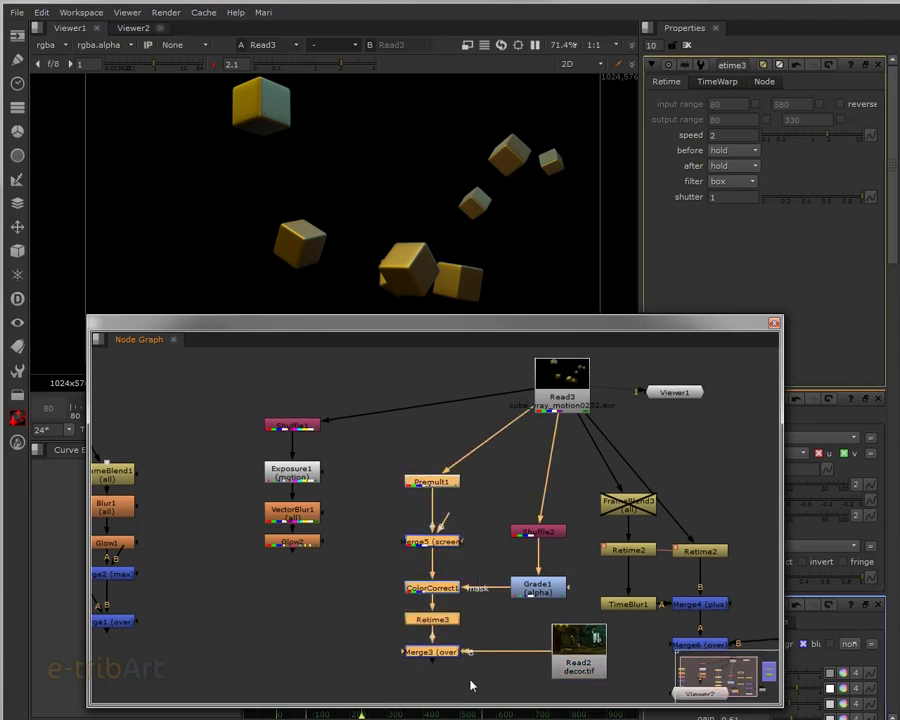
left_click_drag(440, 651, 461, 664)
Shift Grade1 and Shuffle2 farther from the merge chain and place Read3 above Premult1
left_click(560, 588)
left_click_drag(560, 588, 555, 592)
left_click_drag(545, 537, 555, 589)
middle_click_drag(374, 510, 424, 590)
scroll(503, 537, "up", 3)
left_click_drag(755, 374, 594, 385)
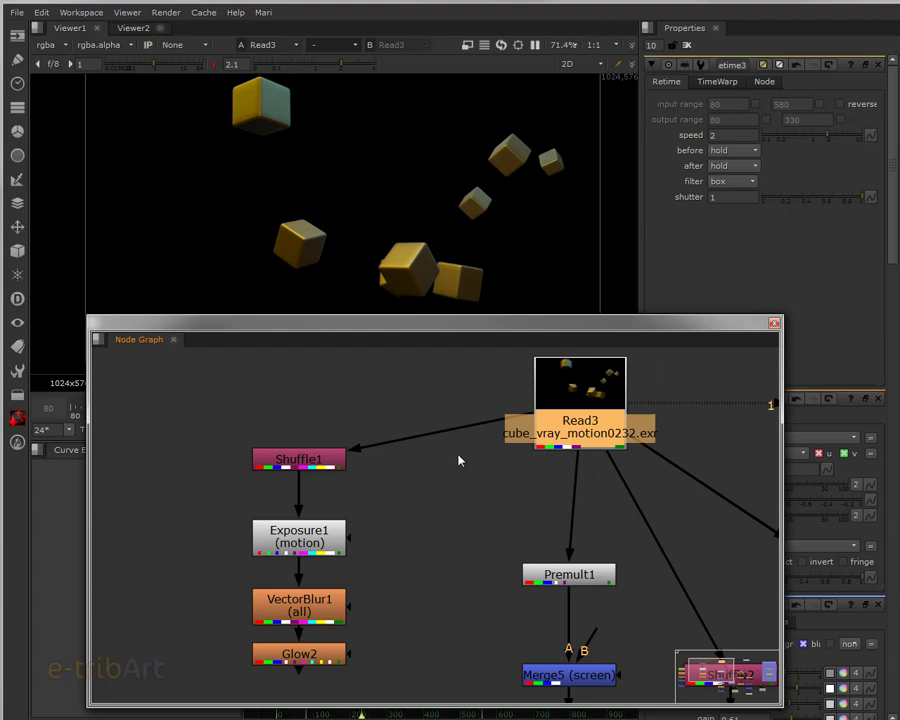
Open the Shuffle1 node's properties and check which layers Read3 offers in Viewer1
double_click(299, 459)
left_click_drag(524, 337, 444, 355)
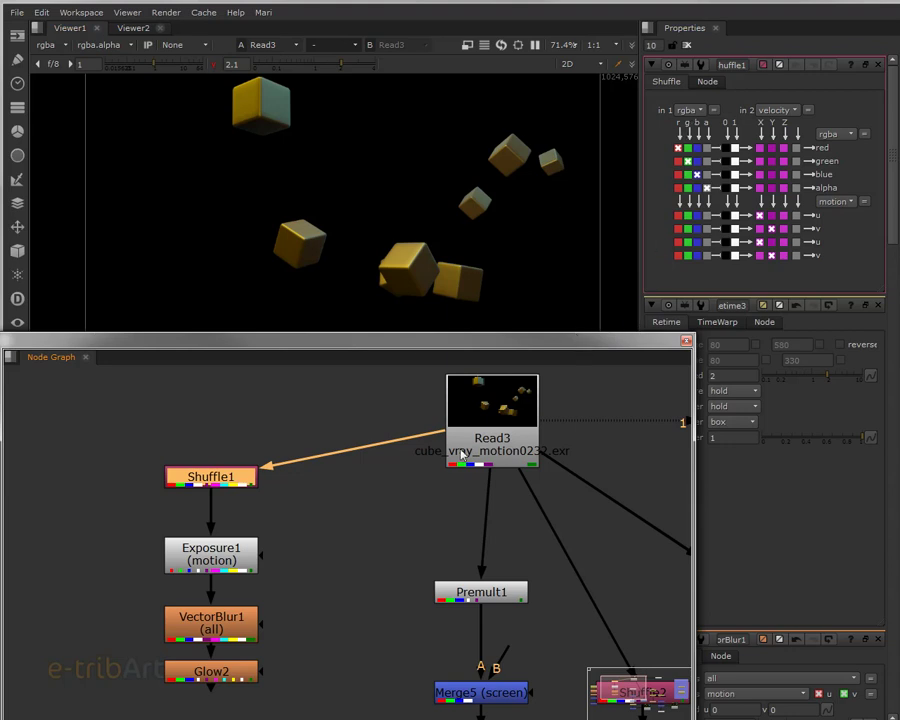
left_click(505, 448)
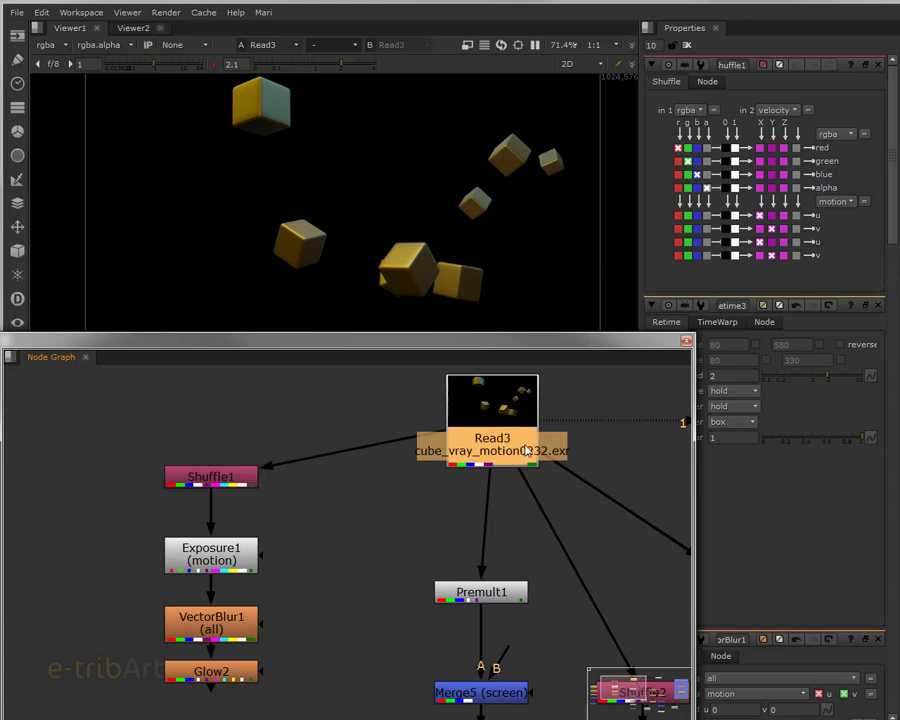
left_click(38, 43)
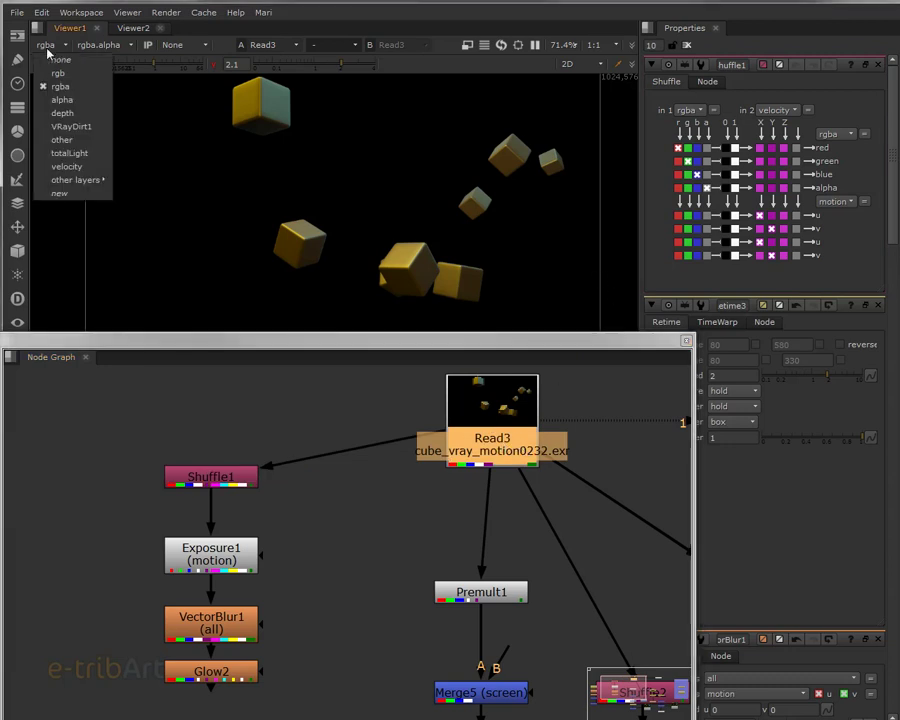
left_click(357, 478)
Select velocity as the in 2 layer of Shuffle1, alongside the rgba input
left_click(690, 135)
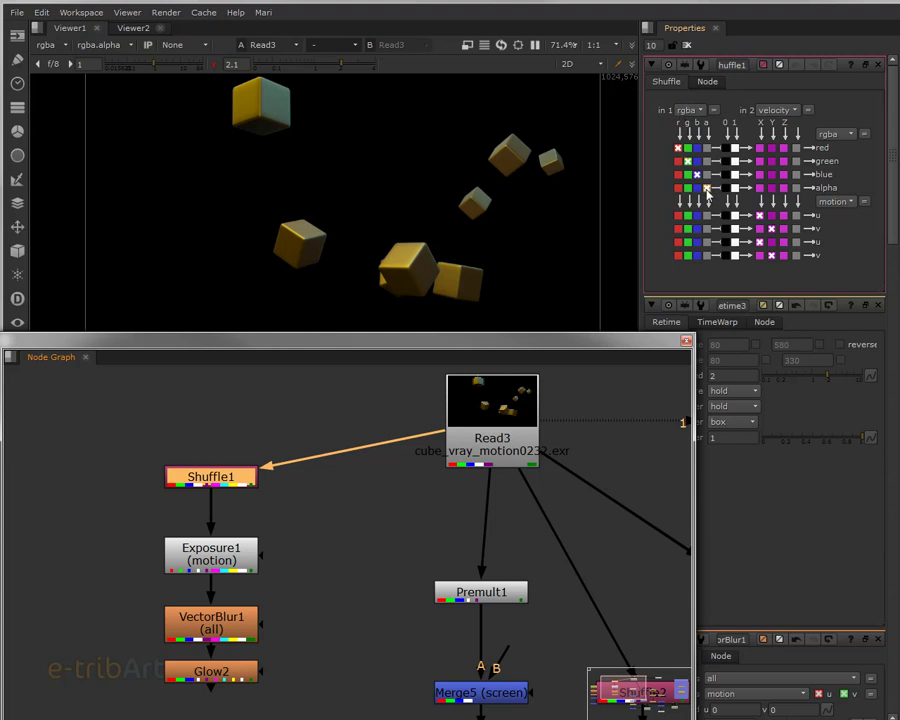
left_click(776, 111)
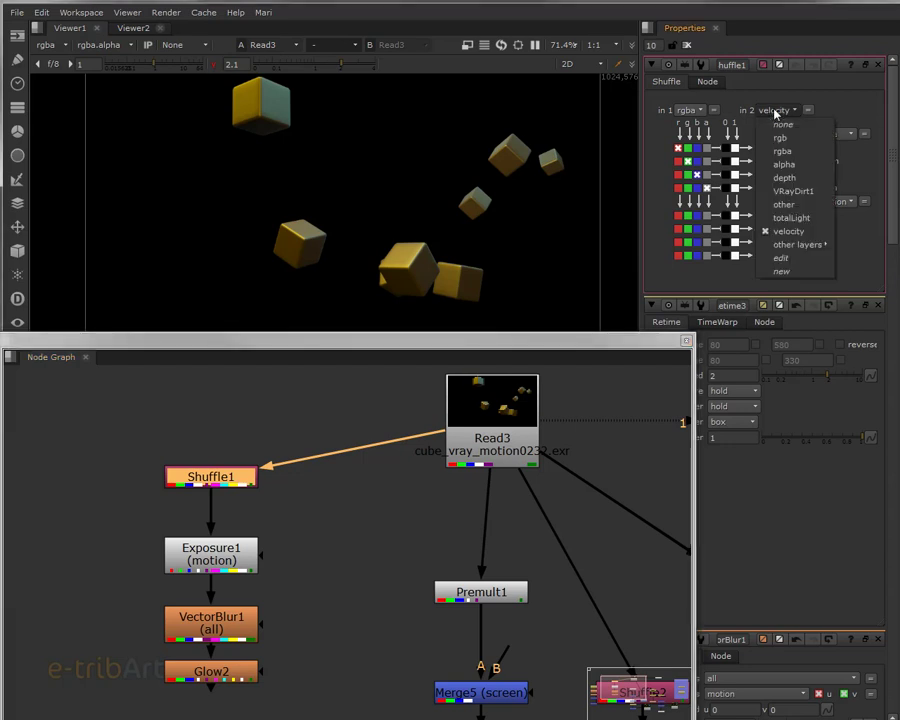
left_click(787, 232)
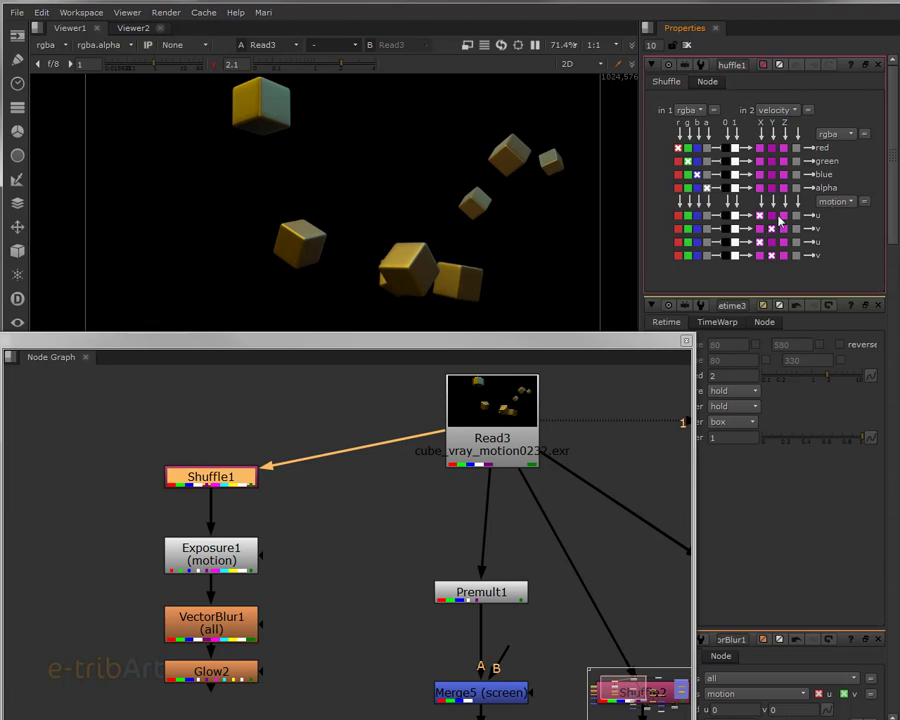
Choose motion as the second output layer of Shuffle1
left_click(826, 203)
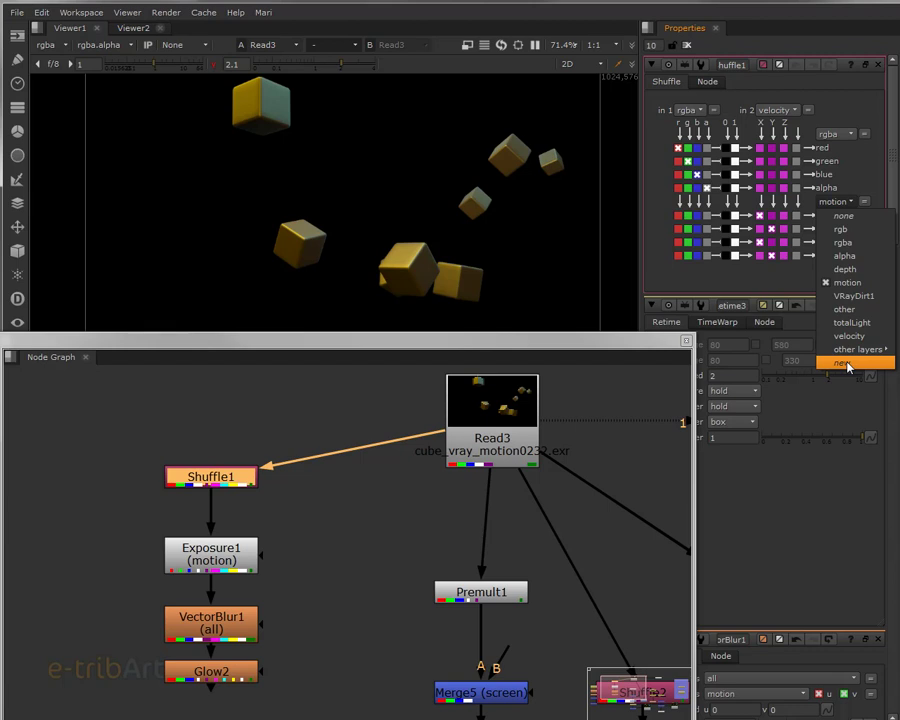
left_click(841, 281)
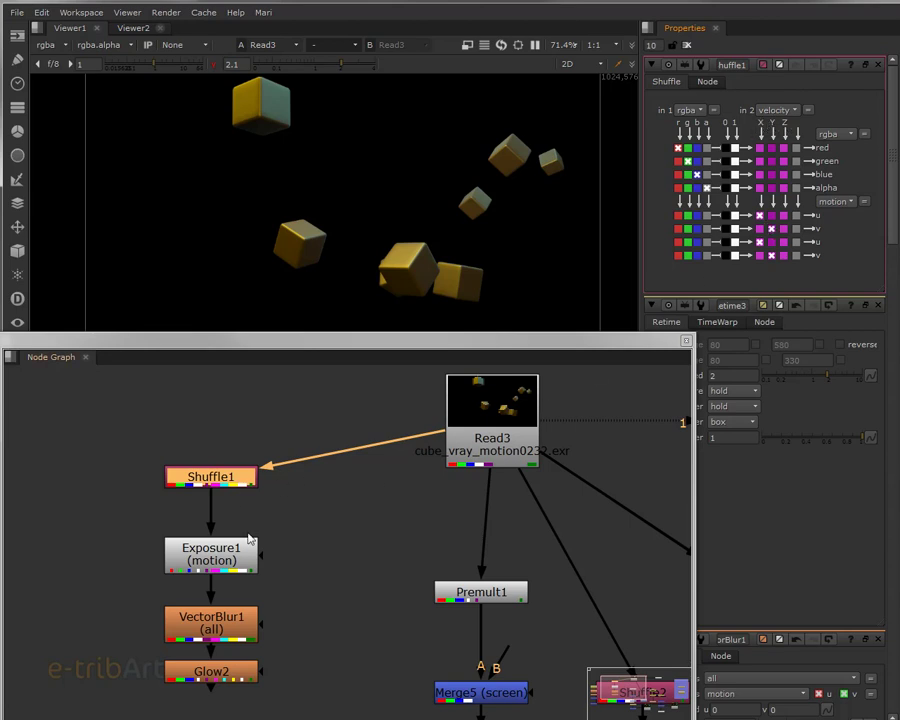
left_click_drag(236, 480, 238, 485)
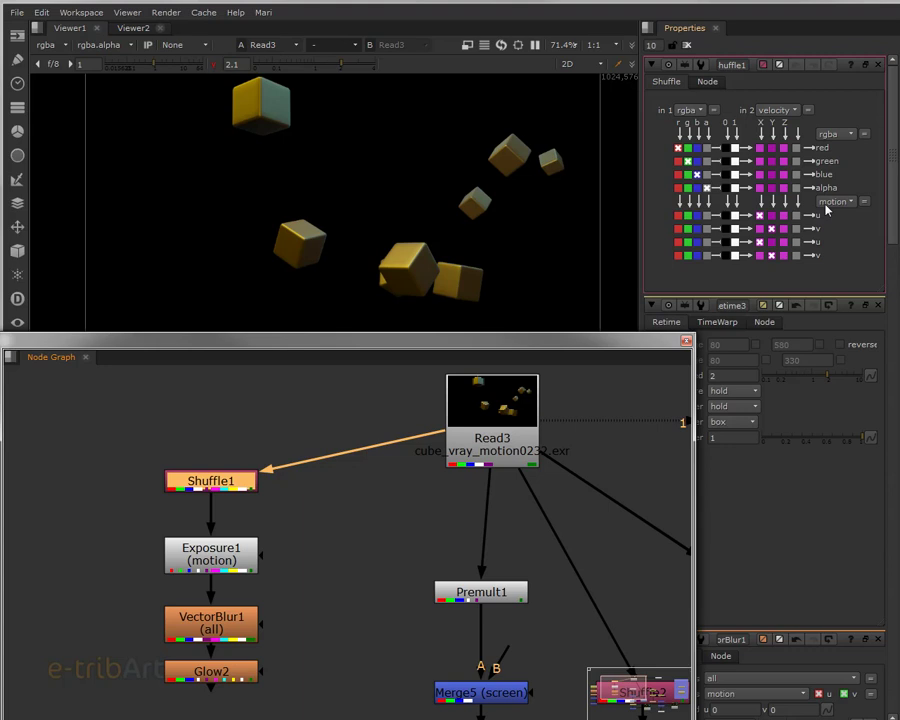
Detach Exposure1 and Glow2 from the Shuffle1 branch and place VectorBlur1 directly below Shuffle1
left_click_drag(237, 564, 397, 544)
left_click_drag(184, 578, 210, 486)
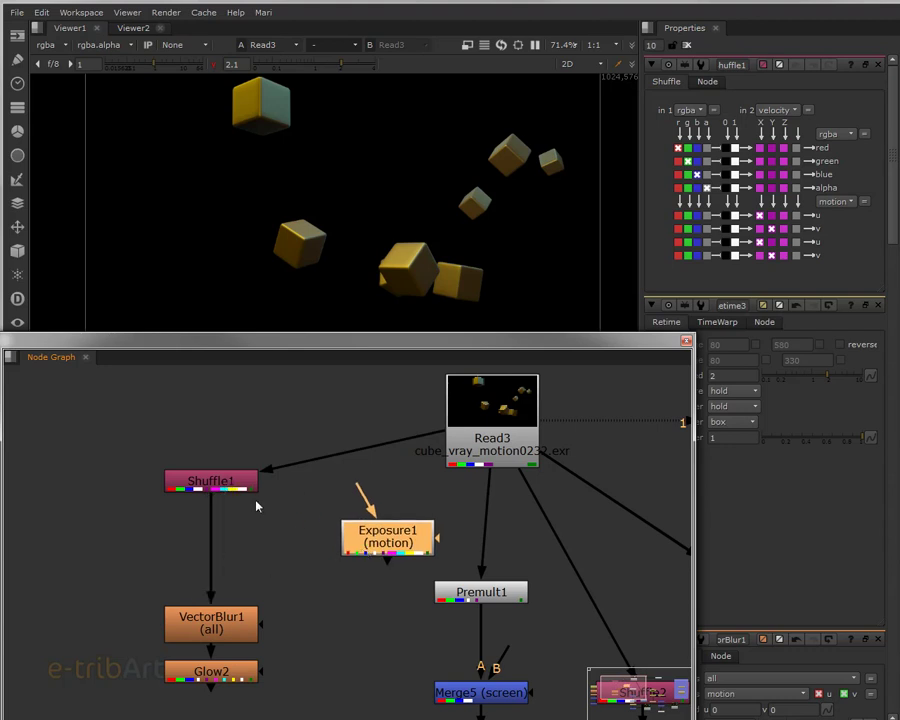
left_click_drag(360, 553, 363, 546)
left_click_drag(224, 620, 221, 576)
left_click_drag(212, 667, 366, 608)
mouse_move(201, 580)
left_mouse_down()
mouse_move(206, 597)
mouse_move(209, 573)
left_mouse_up()
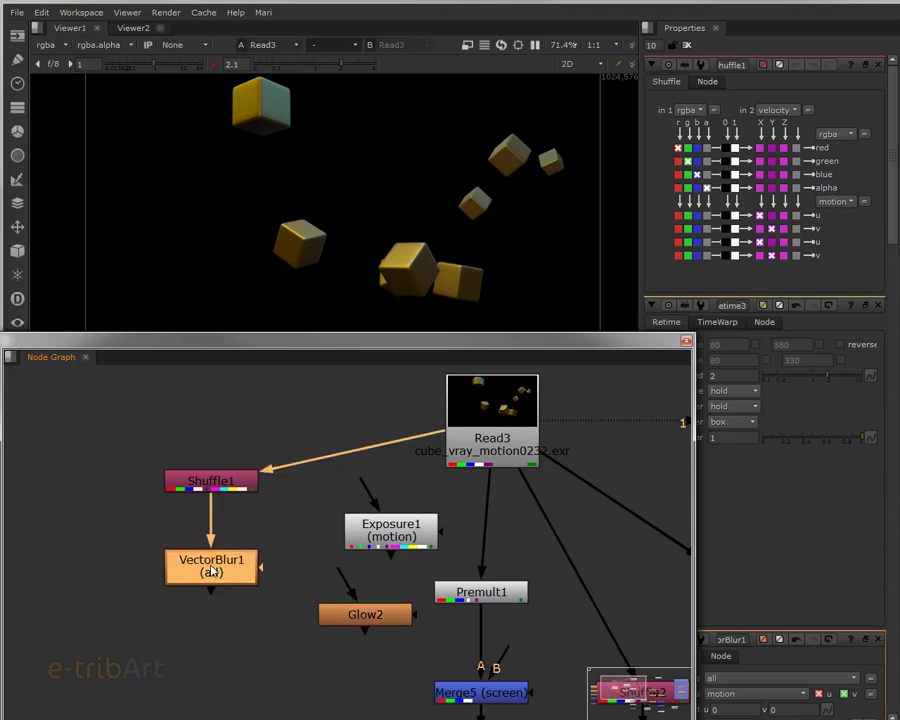
left_click(18, 226)
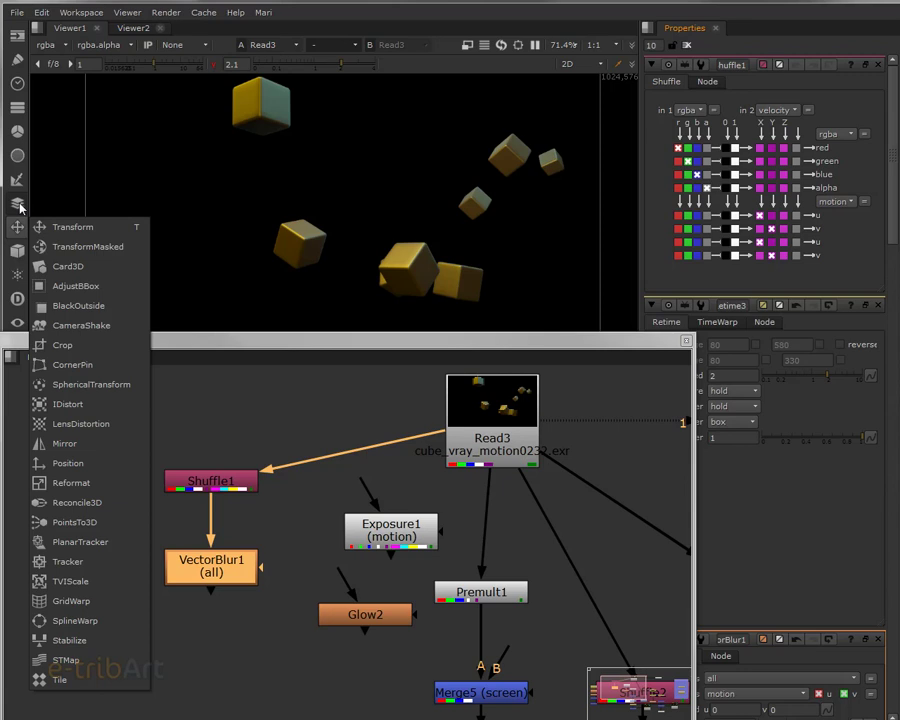
mouse_move(19, 163)
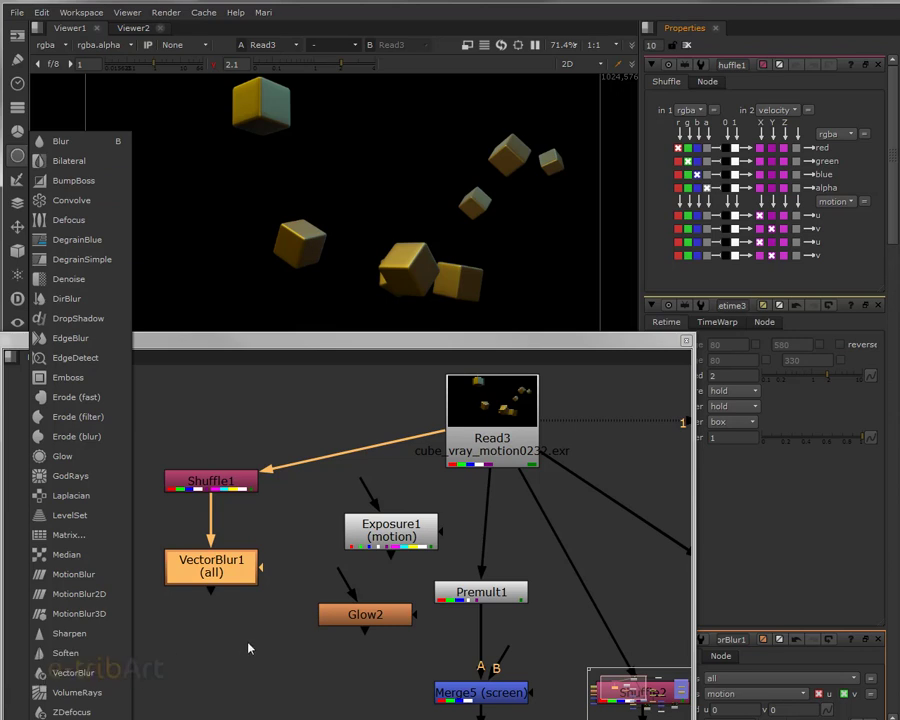
left_click(242, 649)
Open VectorBlur1's properties and select motion as its uv channels, with channels kept at all
left_click(212, 568)
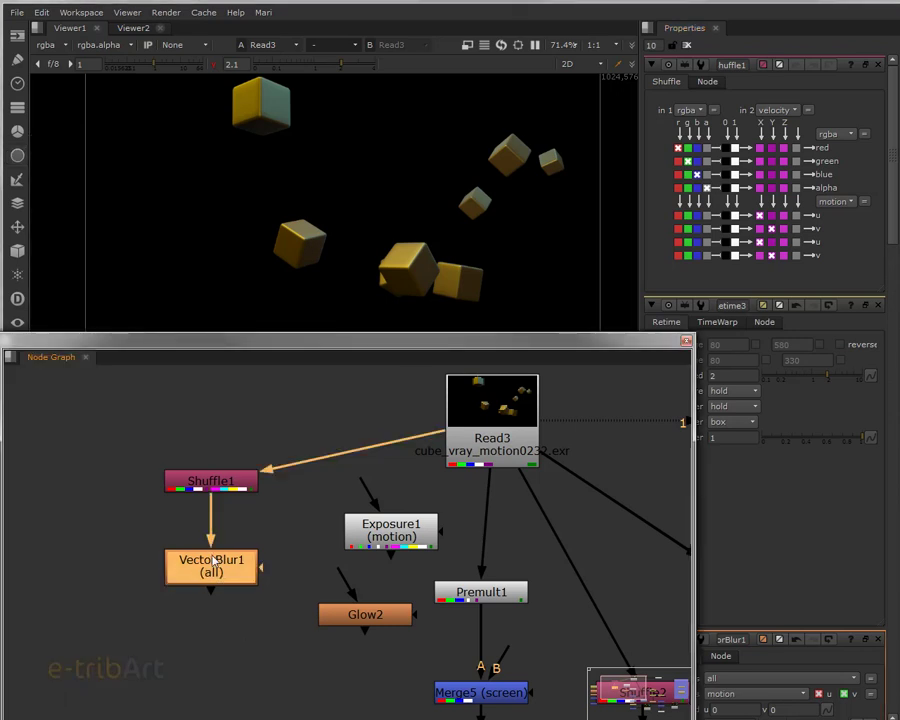
double_click(212, 568)
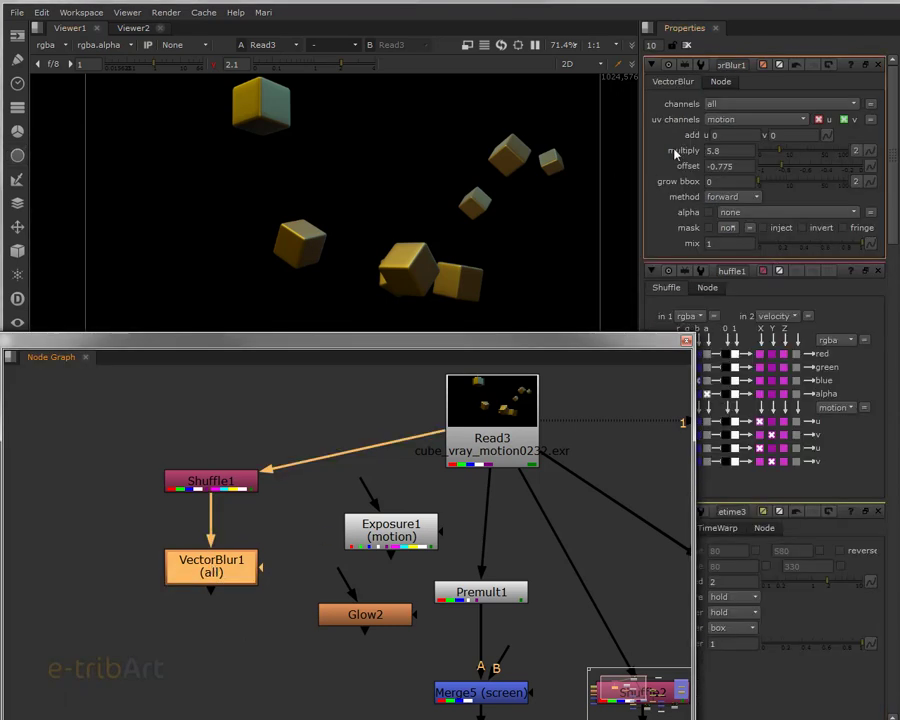
left_click(721, 106)
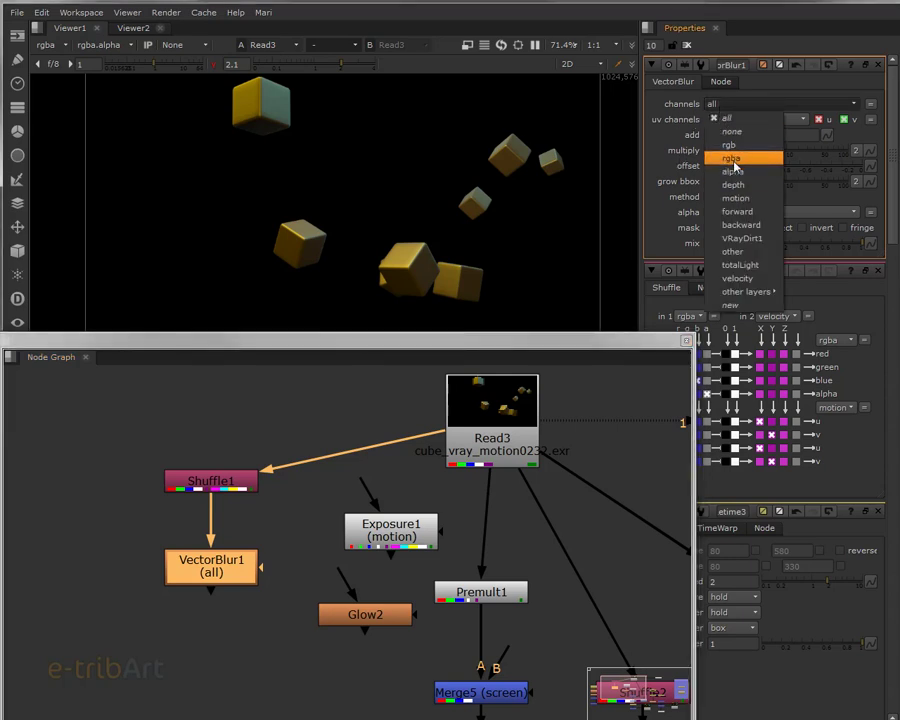
left_click(688, 104)
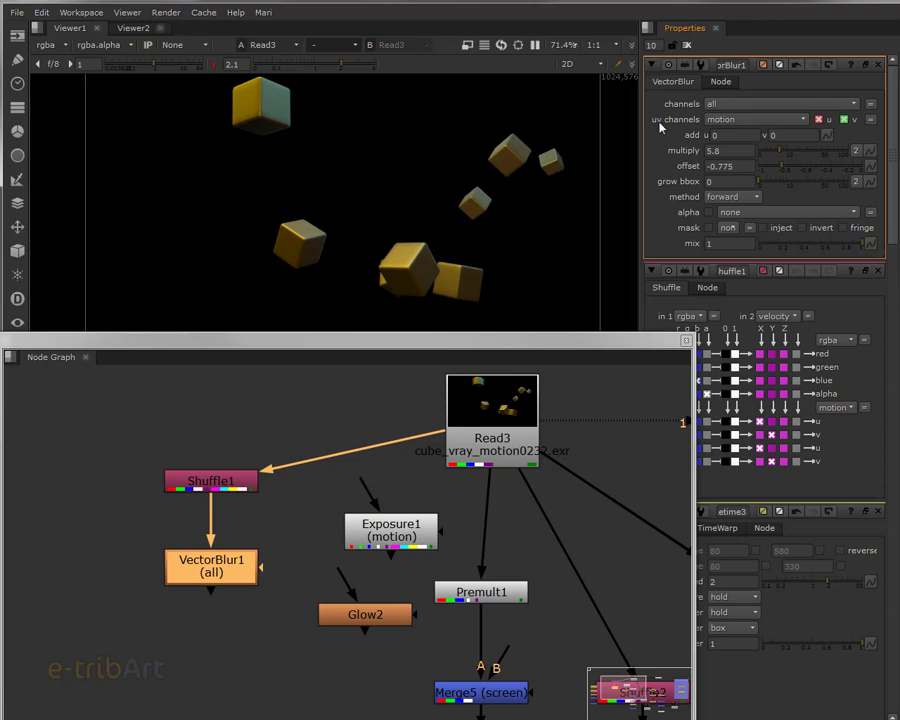
mouse_move(721, 127)
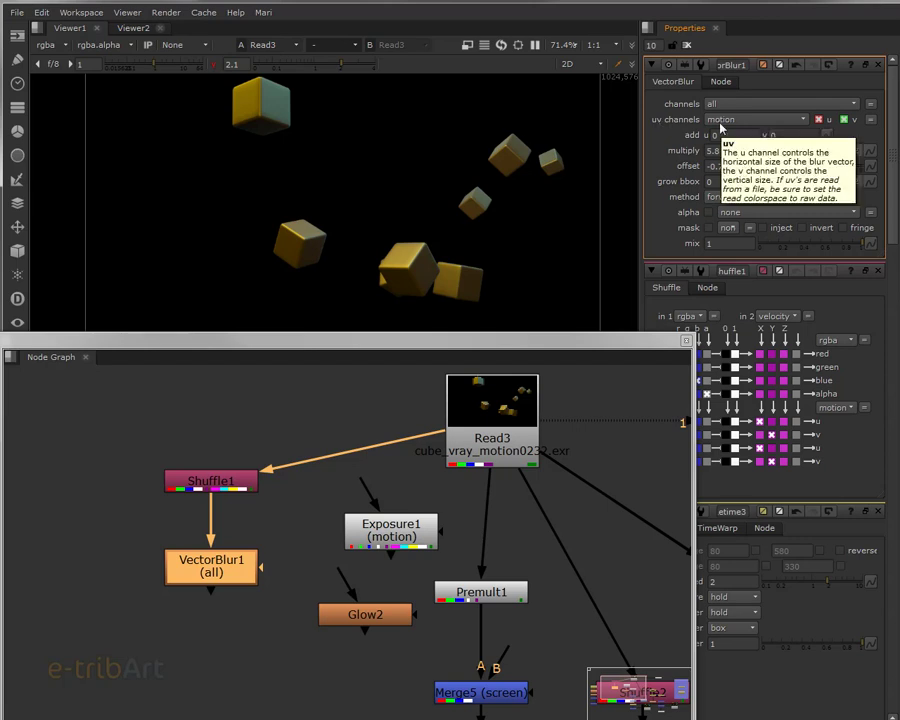
left_click(723, 124)
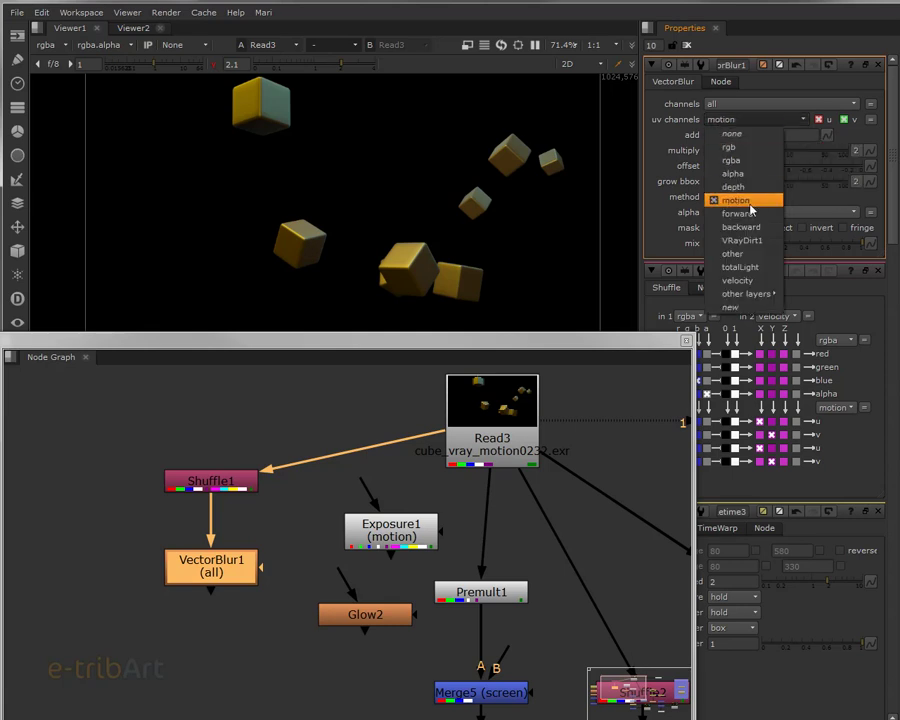
left_click(752, 208)
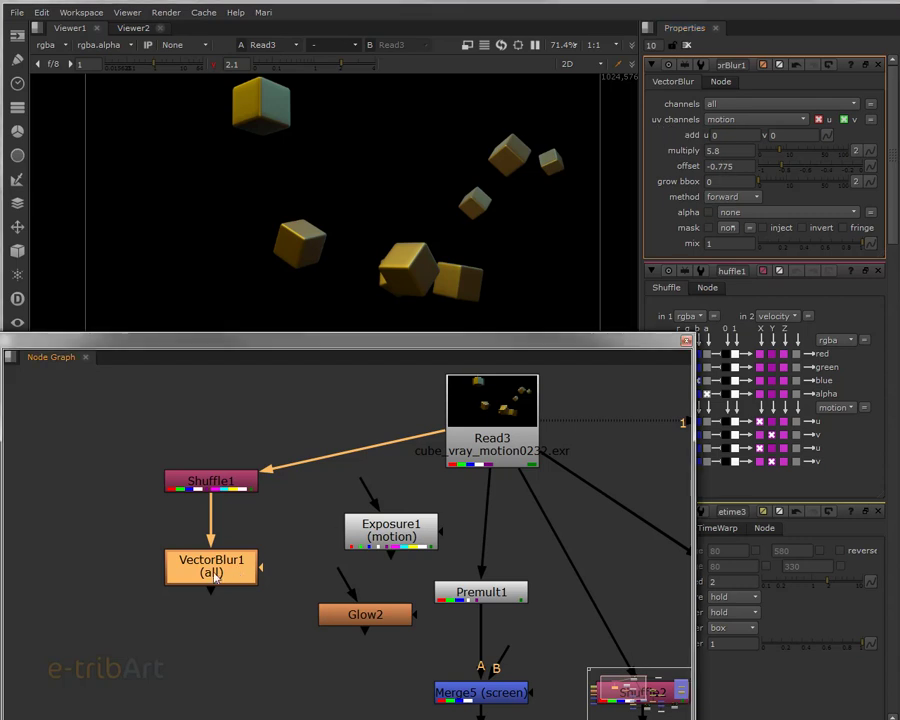
Show VectorBlur1's output in Viewer1 and place the Viewer1 node directly below VectorBlur1
key("1")
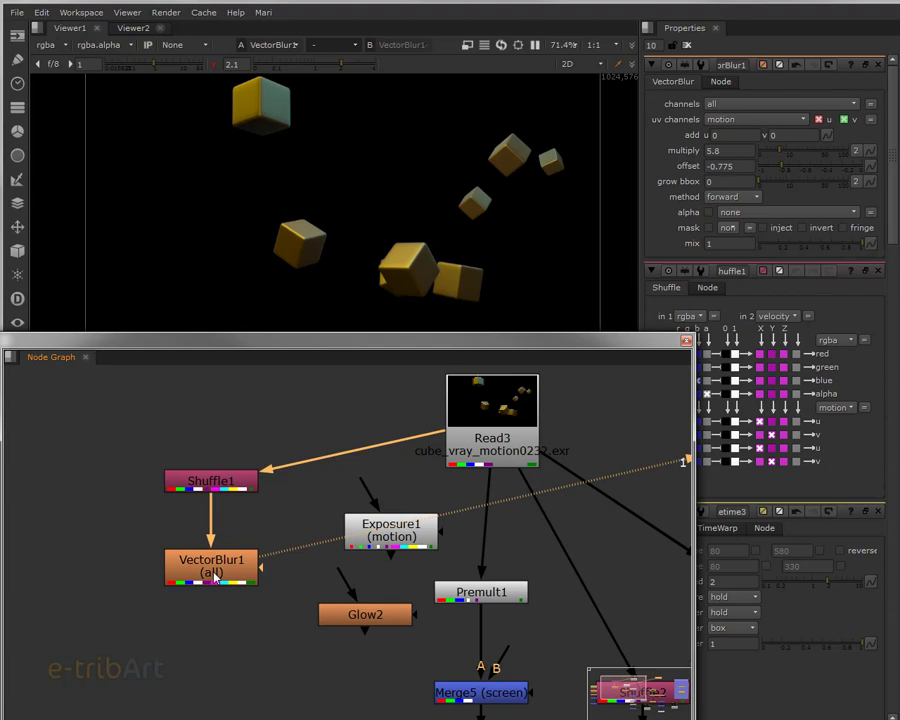
scroll(604, 515, "down", 3)
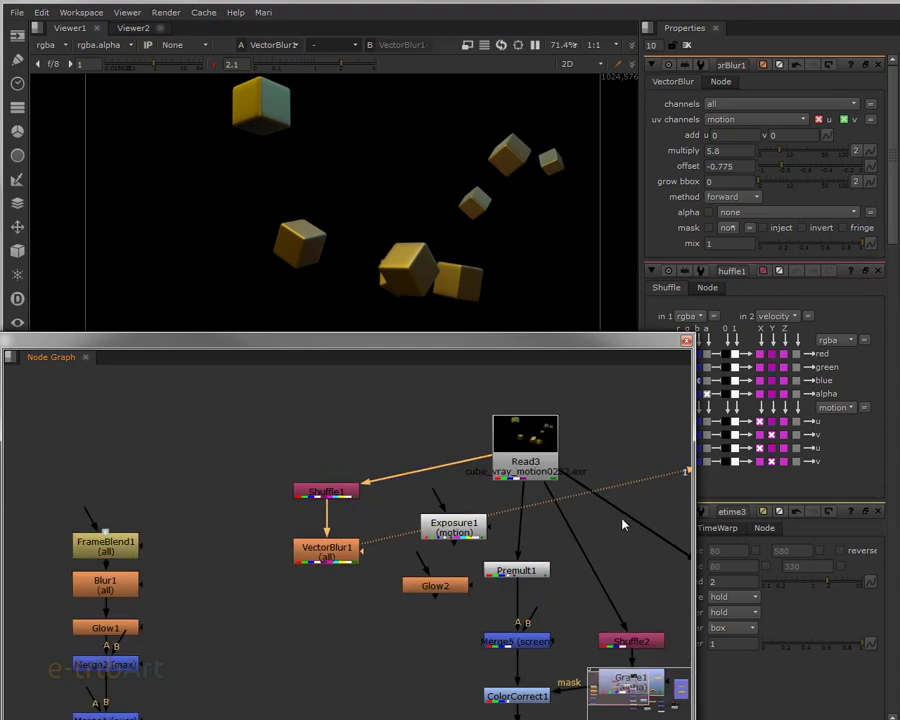
scroll(600, 520, "down", 1)
scroll(660, 500, "up", 1)
left_click_drag(676, 449, 246, 604)
scroll(270, 584, "up", 2)
middle_click_drag(270, 584, 321, 574)
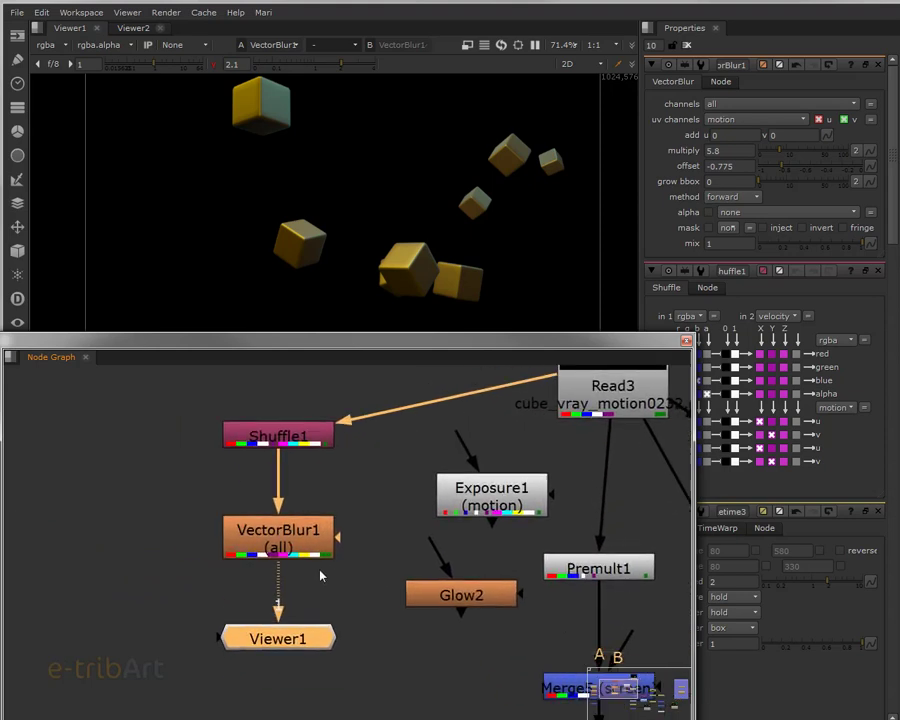
Set VectorBlur1's multiply to 200 and its offset to -0.5
double_click(728, 150)
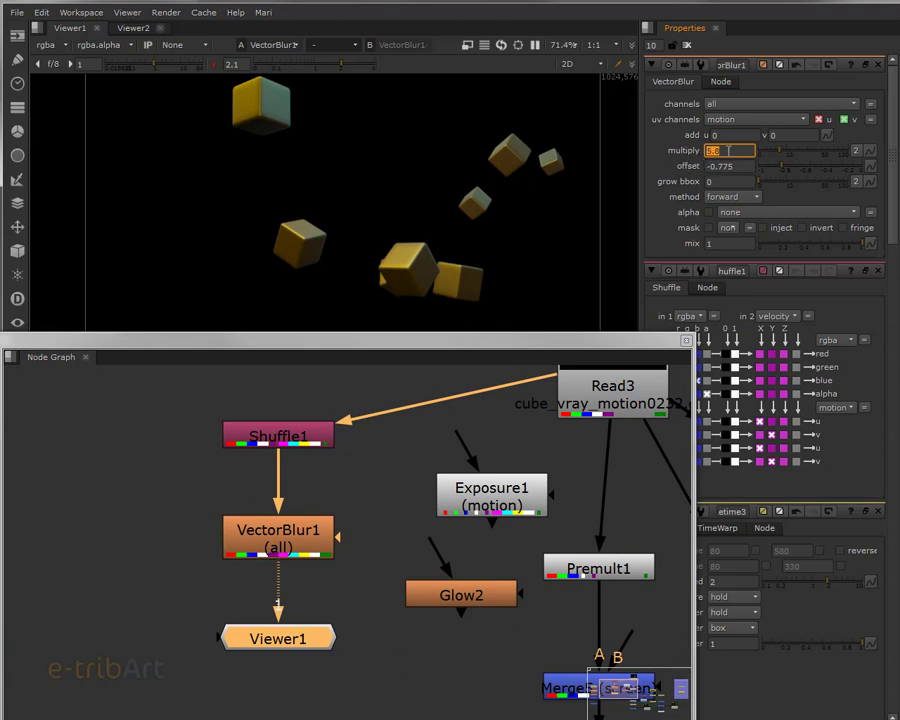
type("200")
key("Return")
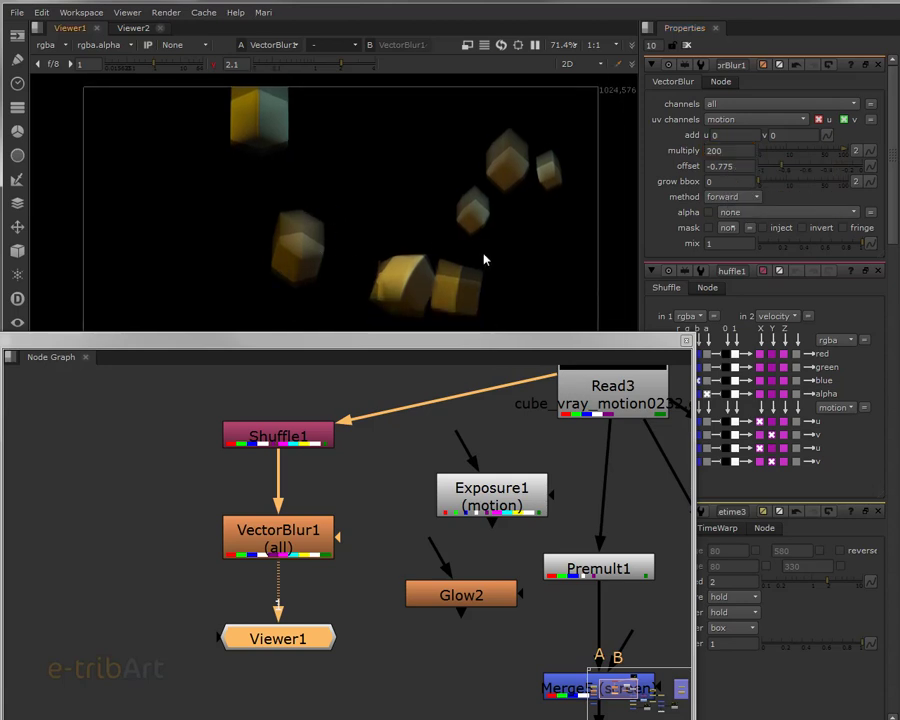
double_click(729, 167)
type("0")
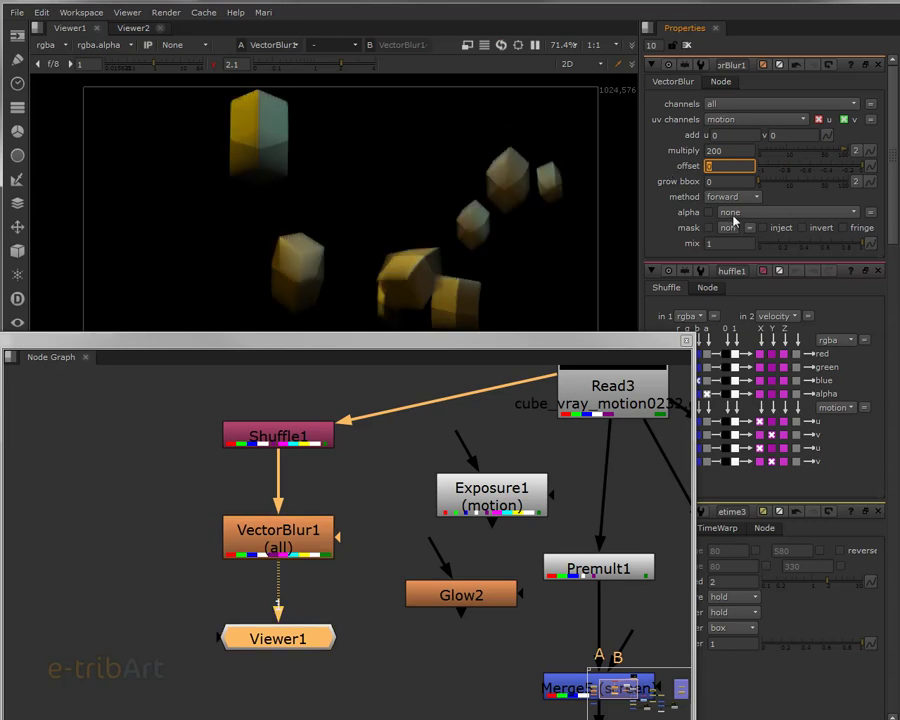
type(".5")
key("Return")
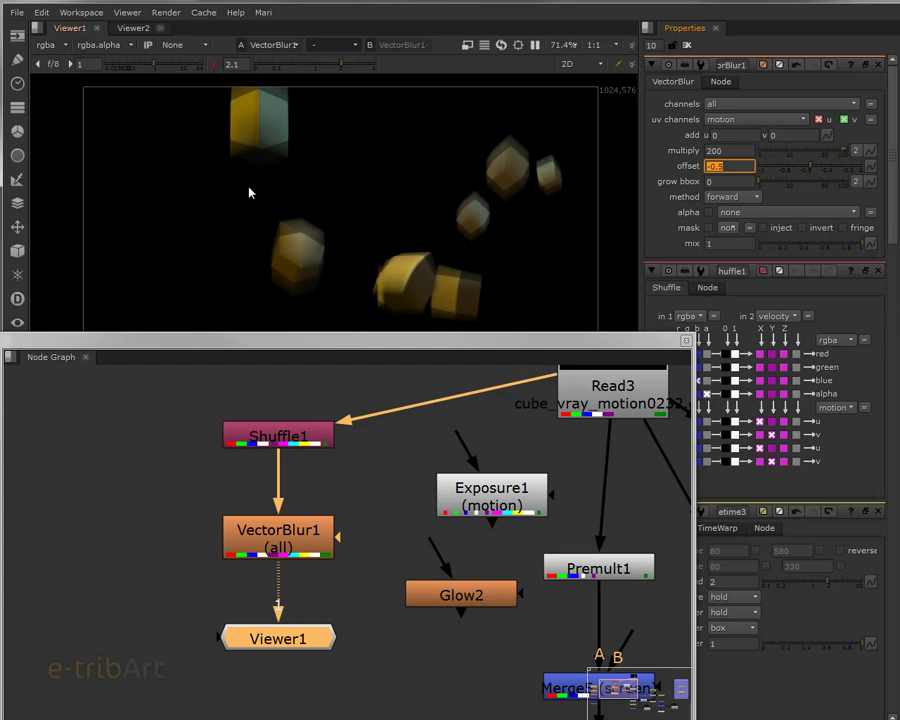
Expose the timeline and scrub to frames 338 and 270 to examine the vector blur on the cubes
left_click(733, 151)
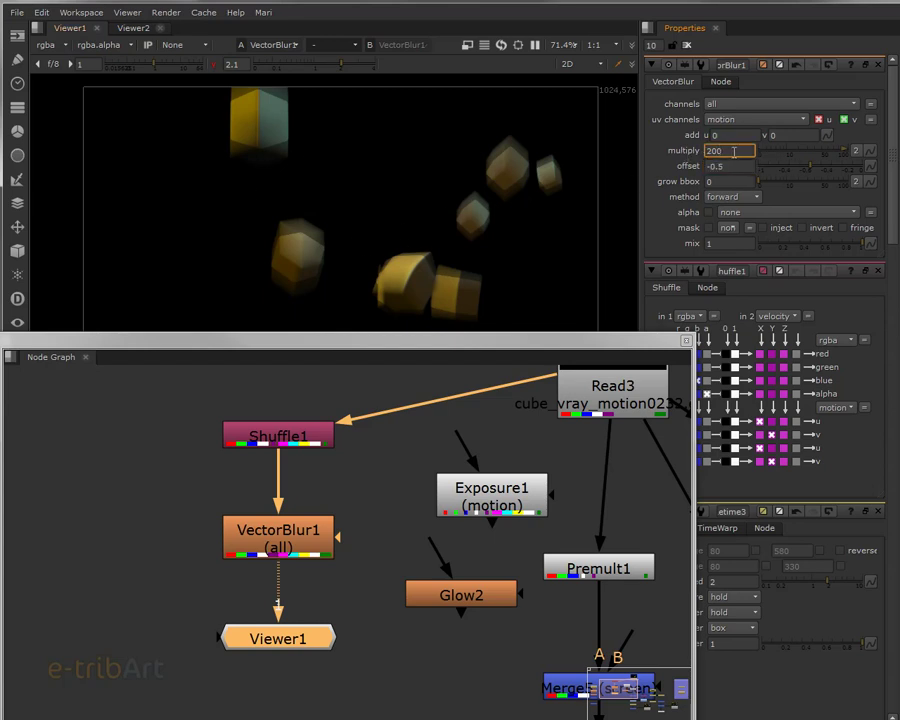
left_click(278, 537)
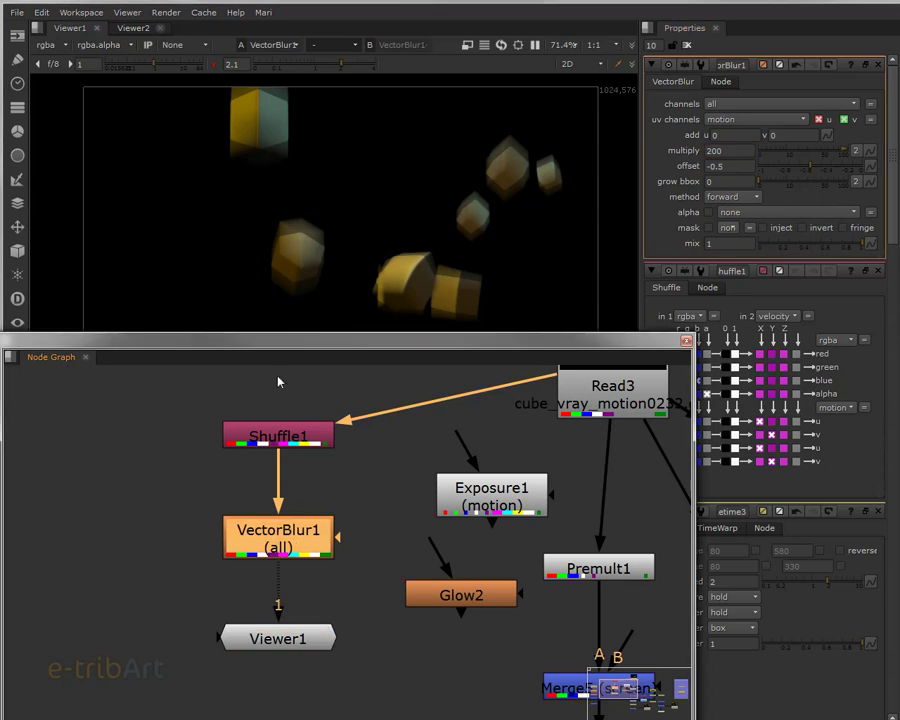
left_click_drag(298, 352, 294, 448)
left_click(384, 406)
left_click_drag(384, 406, 348, 406)
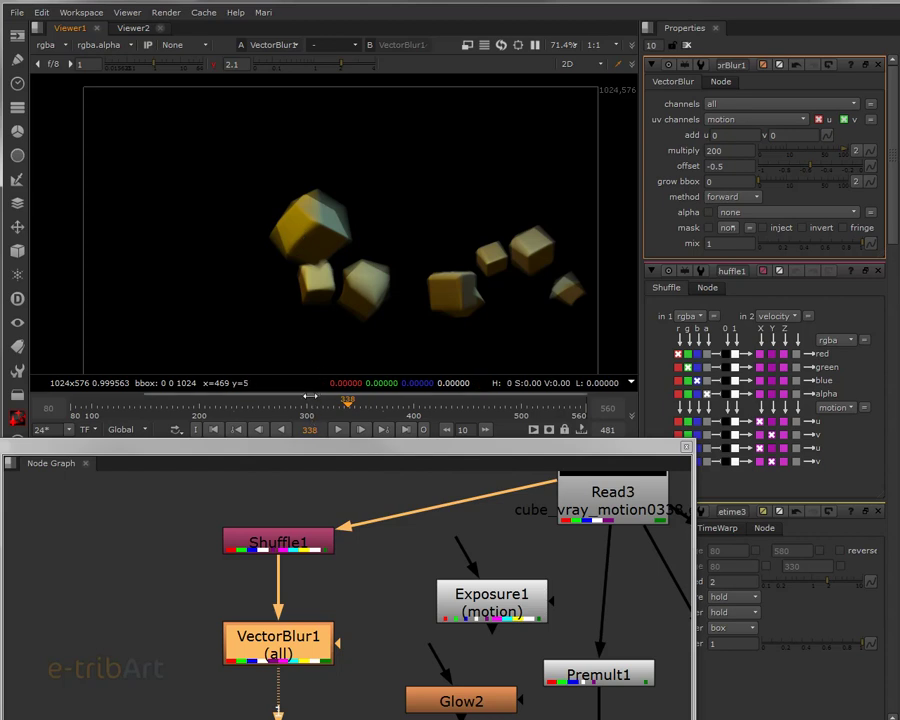
left_click_drag(312, 404, 274, 404)
left_click_drag(290, 448, 317, 334)
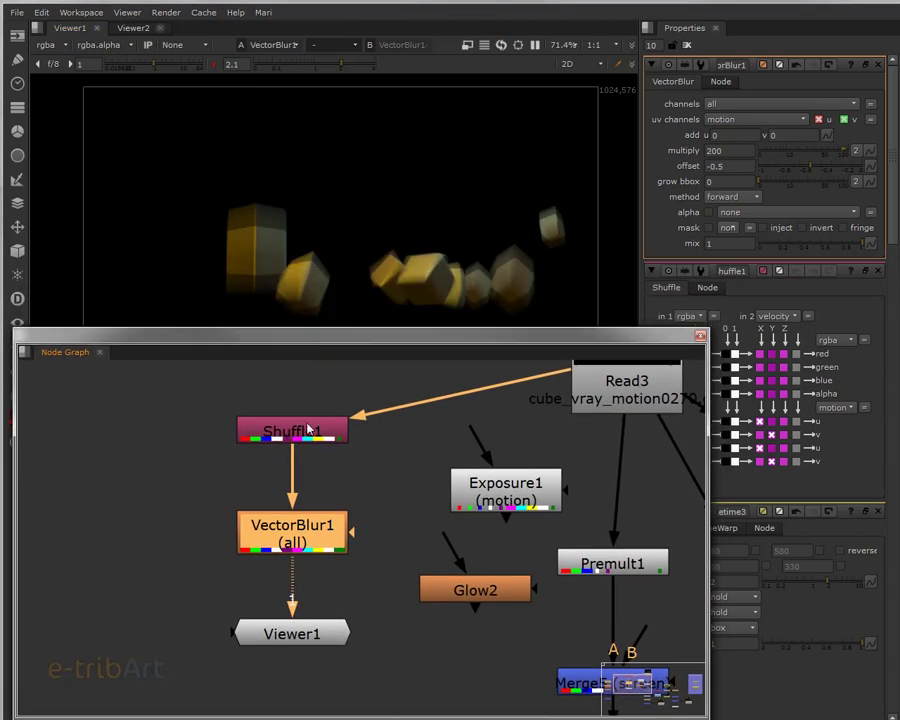
Set VectorBlur1's multiply to 20
double_click(728, 150)
type("20")
key("Return")
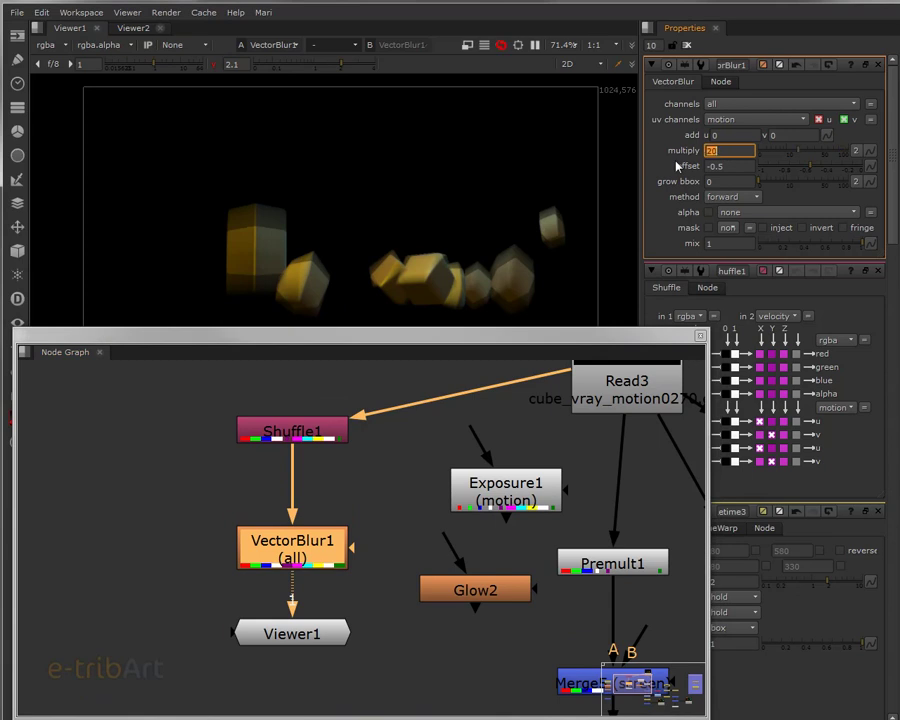
Move Shuffle1 farther above VectorBlur1 and delete the disconnected Exposure1 node
left_click_drag(300, 443, 300, 420)
left_click_drag(468, 506, 411, 510)
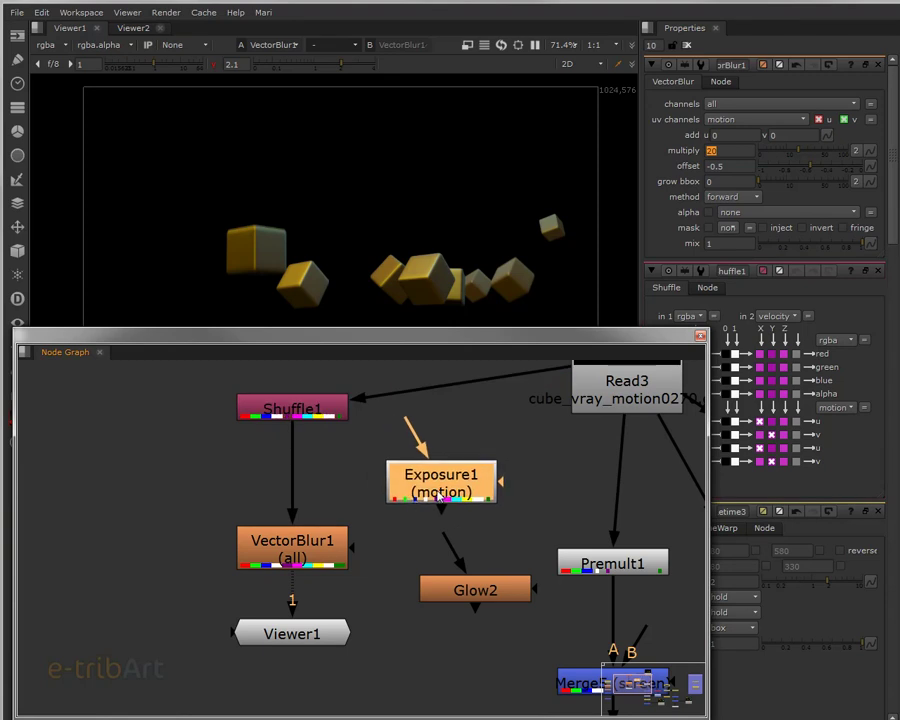
key("Delete")
left_click(325, 417)
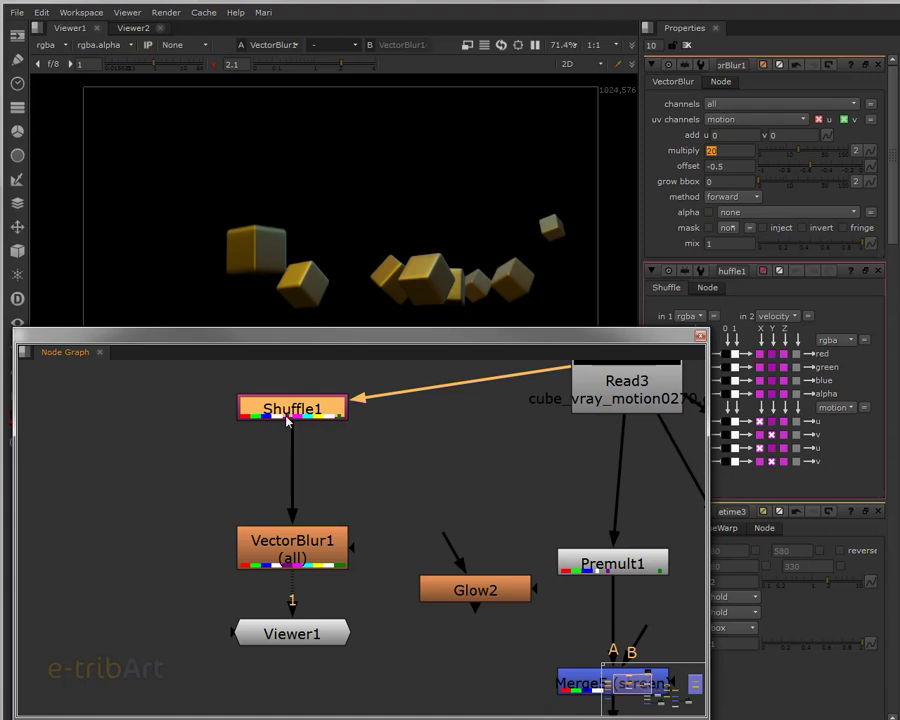
Add a new Exposure node and insert it between Shuffle1 and VectorBlur1
left_click(186, 466)
key("Tab")
type("e")
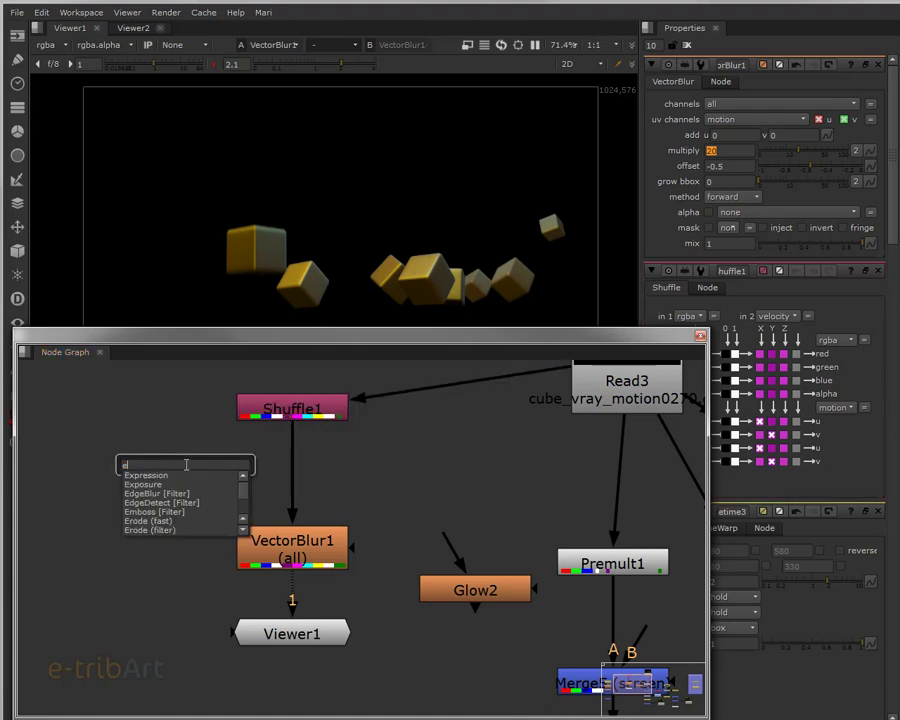
type("xposure")
key("Return")
left_click_drag(208, 474, 317, 470)
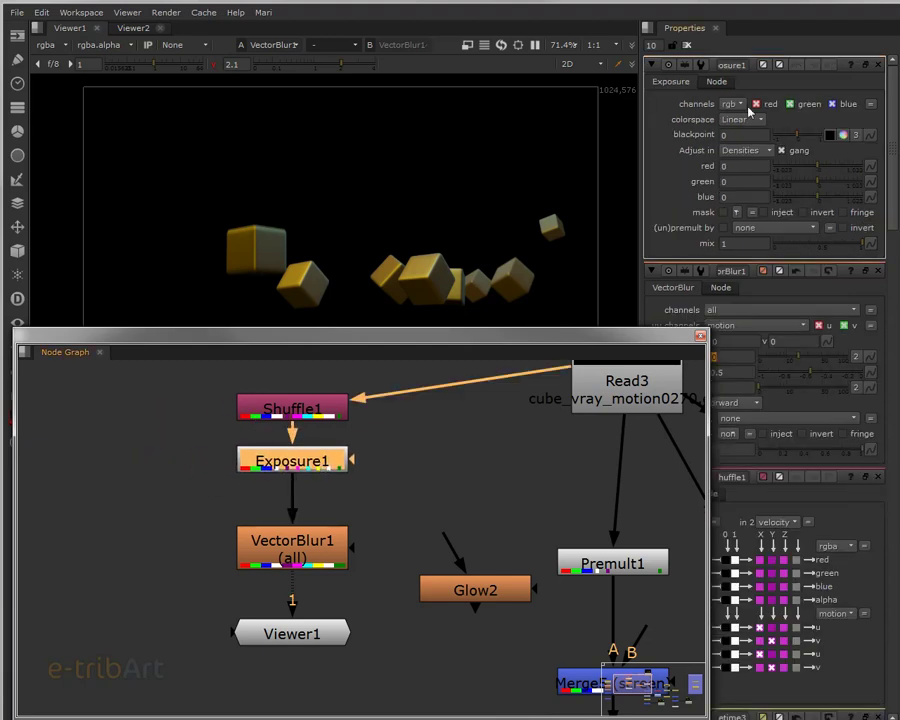
Widen the node properties area and set the new Exposure node's channels to motion
left_click_drag(644, 145, 572, 135)
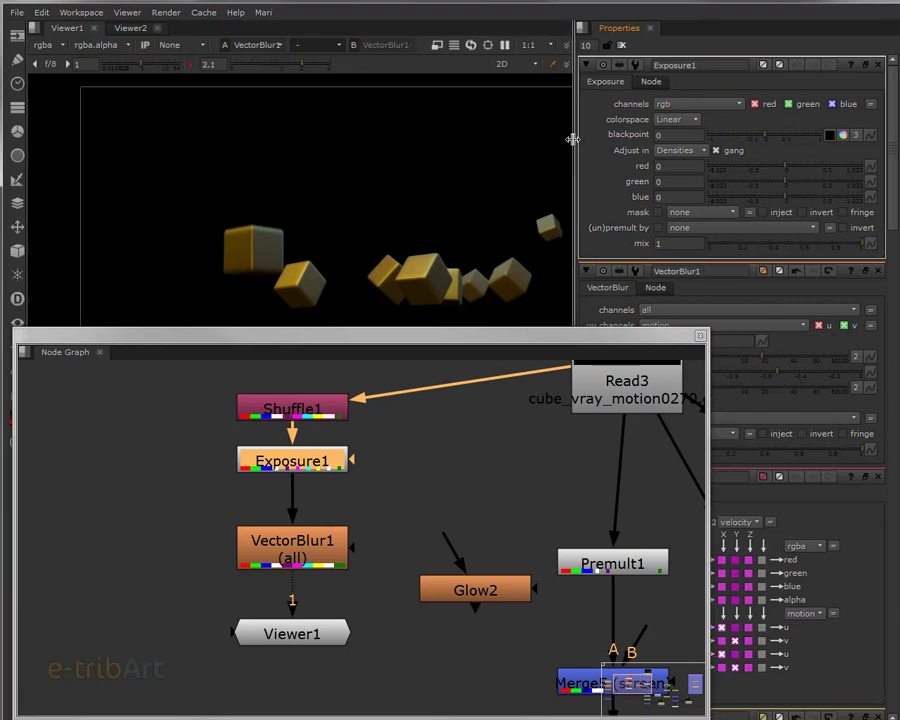
left_click(696, 104)
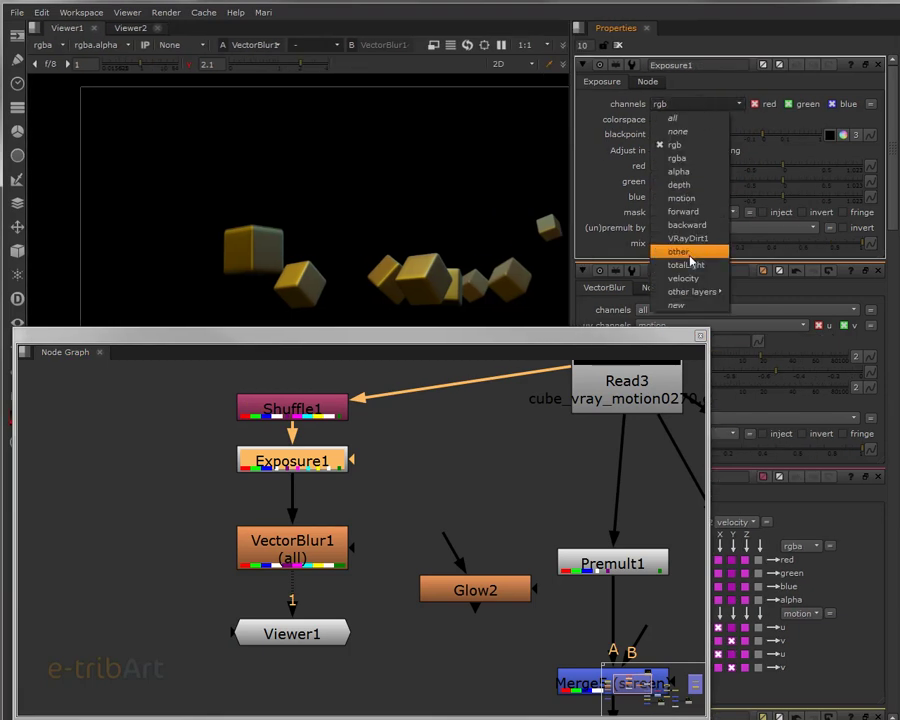
left_click(690, 212)
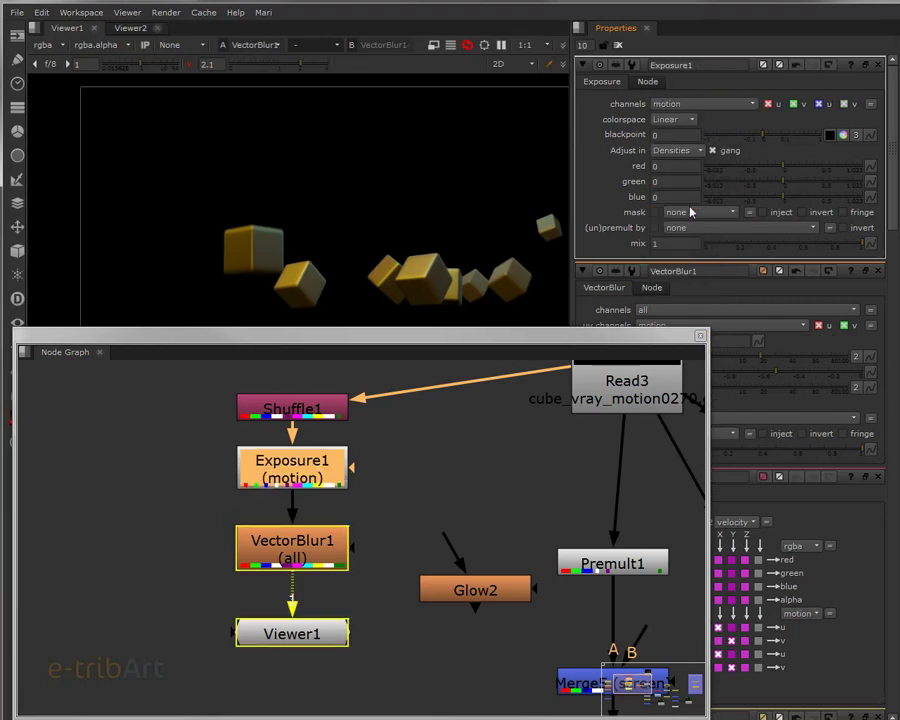
Set Exposure1 to adjust in Stops and nudge the node slightly up toward Shuffle1
left_click(295, 467)
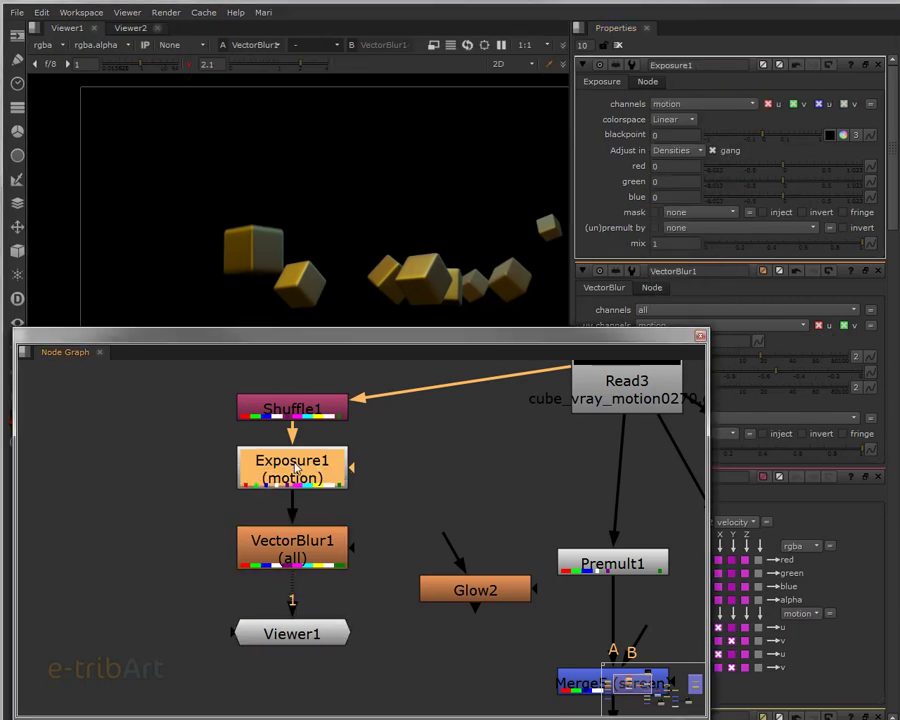
left_click(677, 150)
left_click(678, 119)
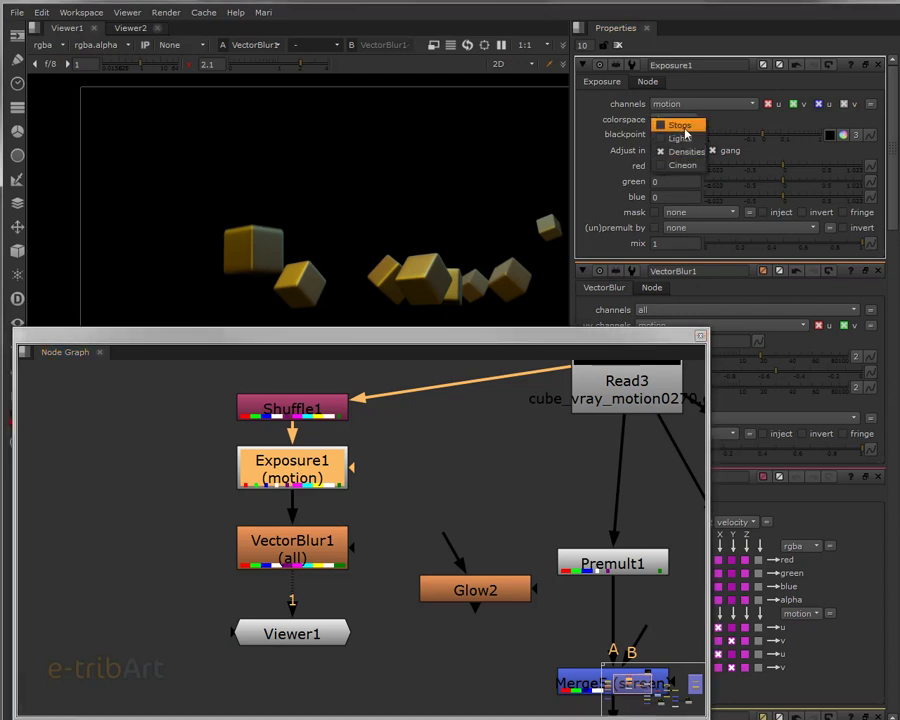
left_click(684, 124)
left_click_drag(300, 470, 300, 467)
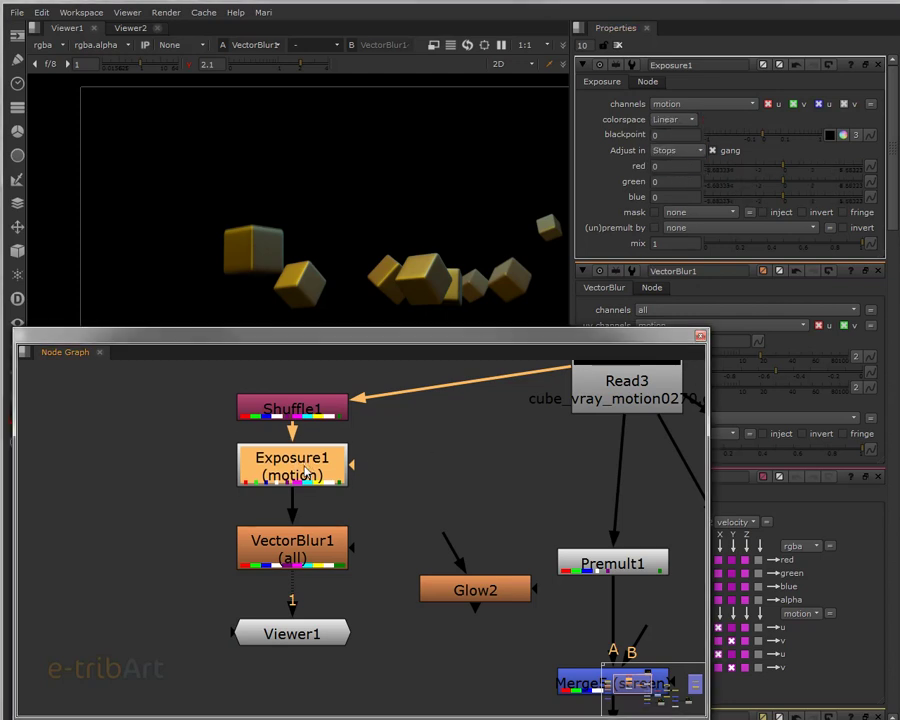
Try stronger exposure values on Exposure1's ganged motion channels and settle on 2 stops
left_click_drag(785, 170, 810, 175)
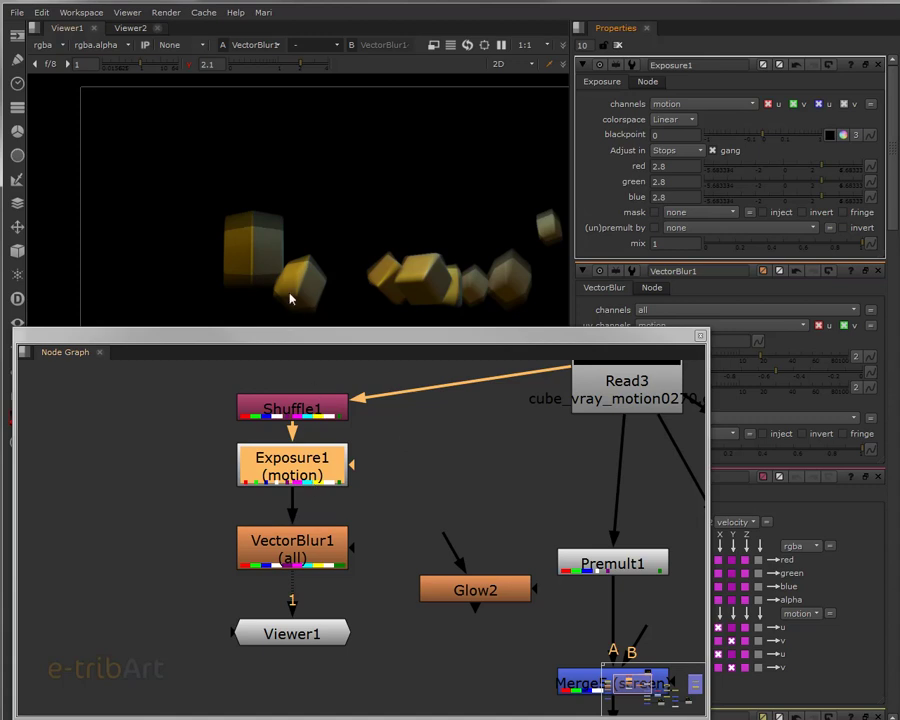
left_click_drag(286, 345, 301, 366)
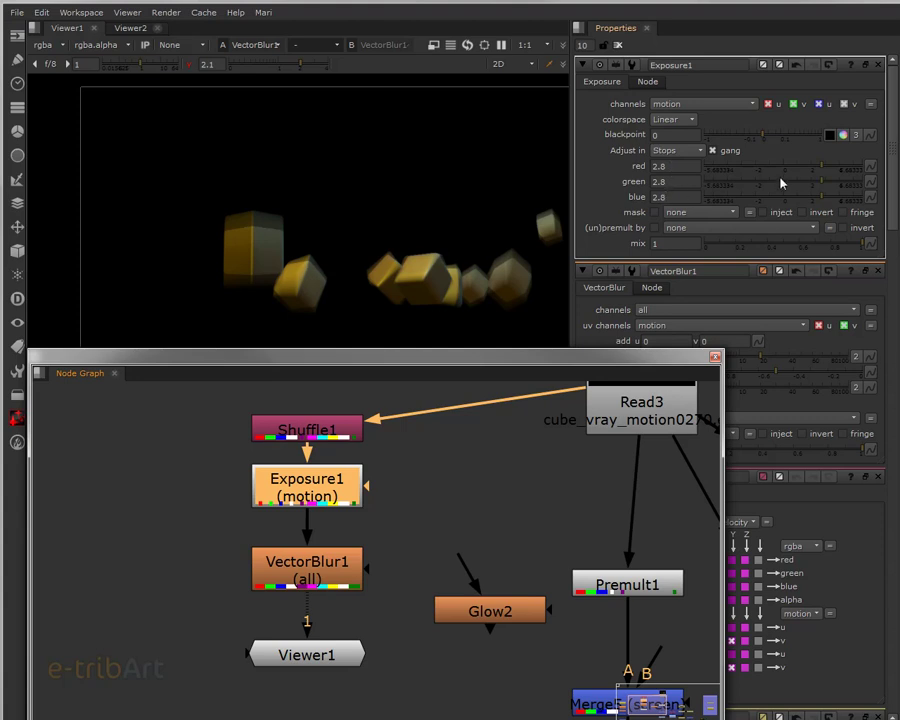
left_click_drag(826, 170, 830, 172)
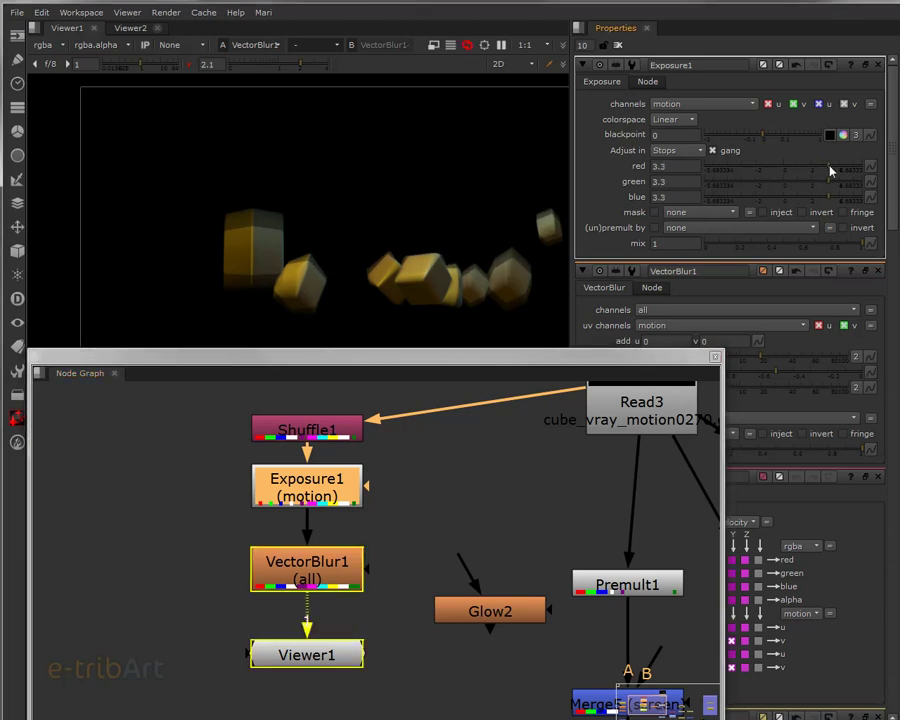
left_click_drag(836, 171, 812, 177)
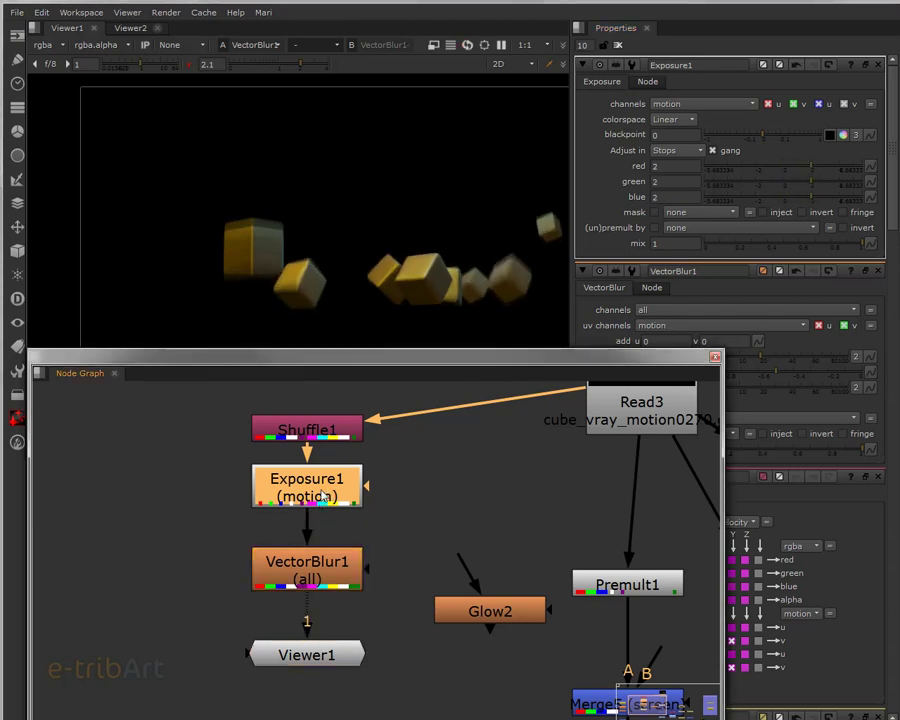
View Exposure1's output in the motion layer, moving the node aside and back in line above VectorBlur1
key("1")
left_click_drag(323, 494, 421, 492)
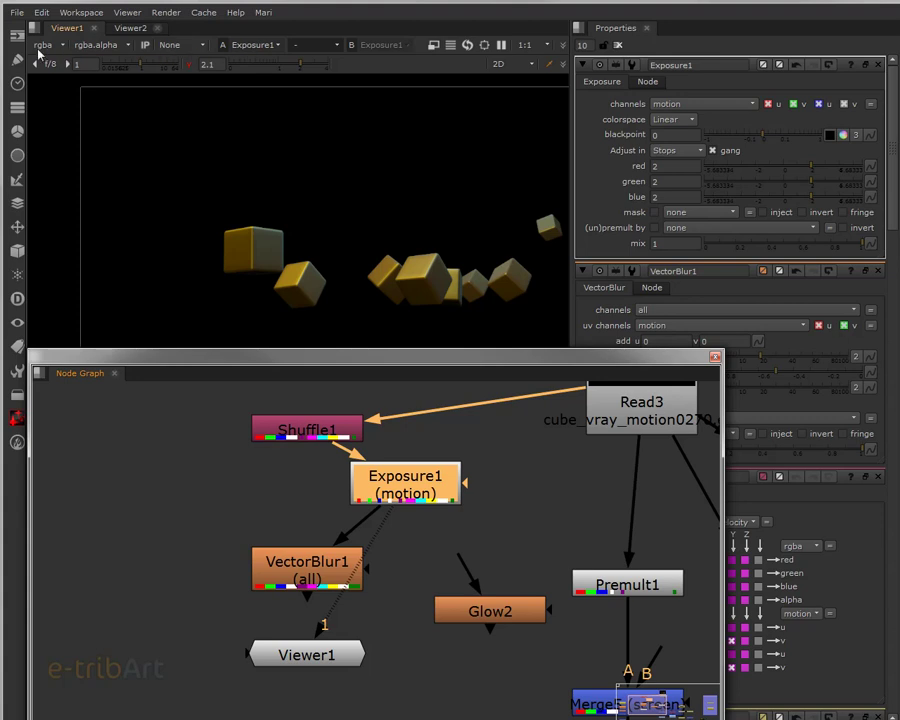
left_click(42, 45)
left_click(50, 93)
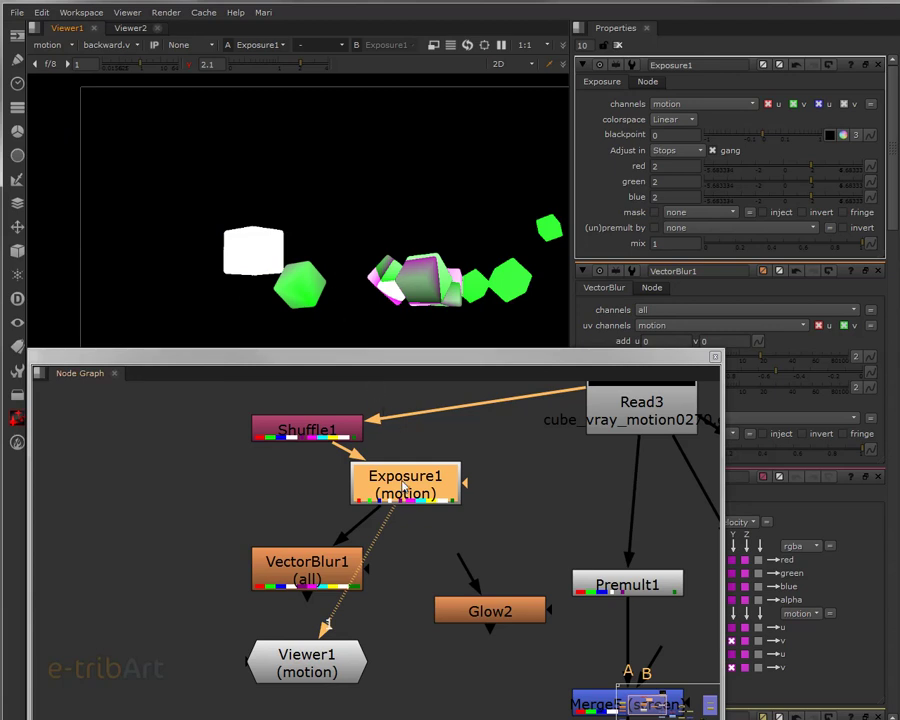
left_click_drag(403, 491, 306, 493)
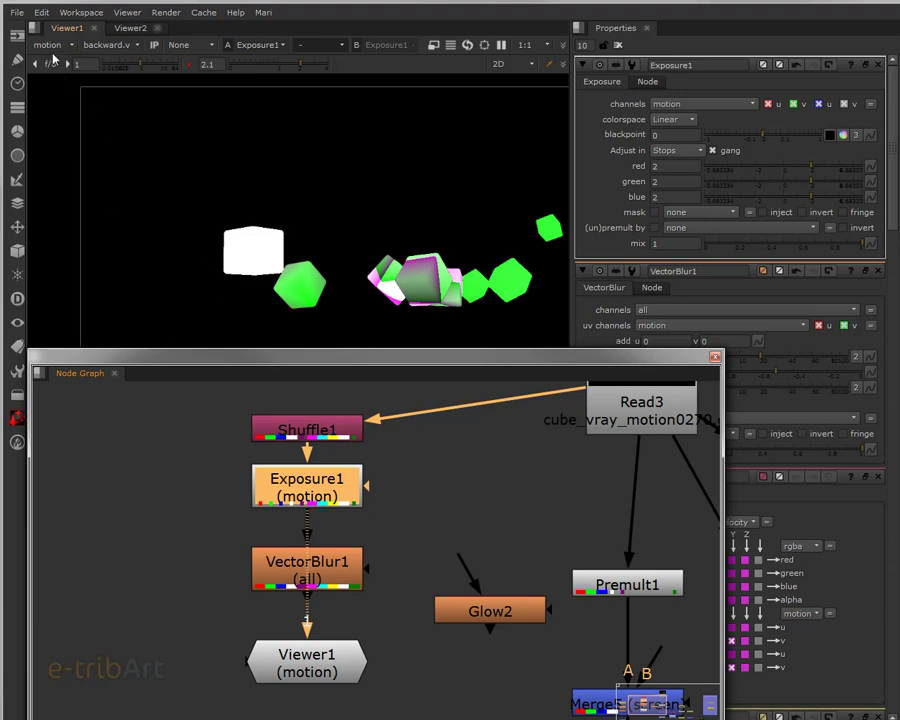
Return the viewer to VectorBlur1's output and display its rgba channels
left_click(323, 577)
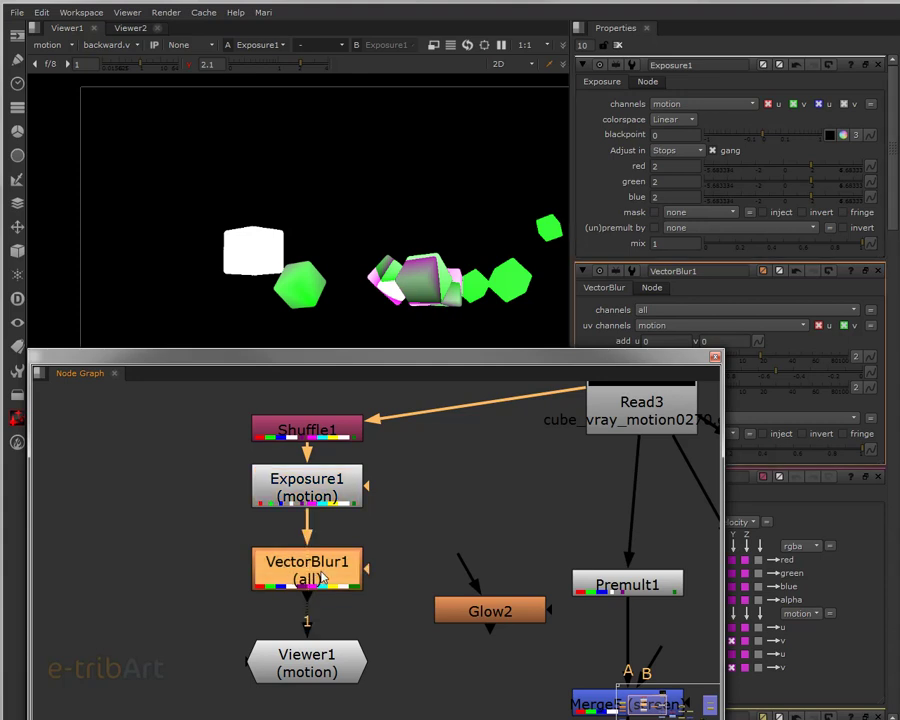
key("1")
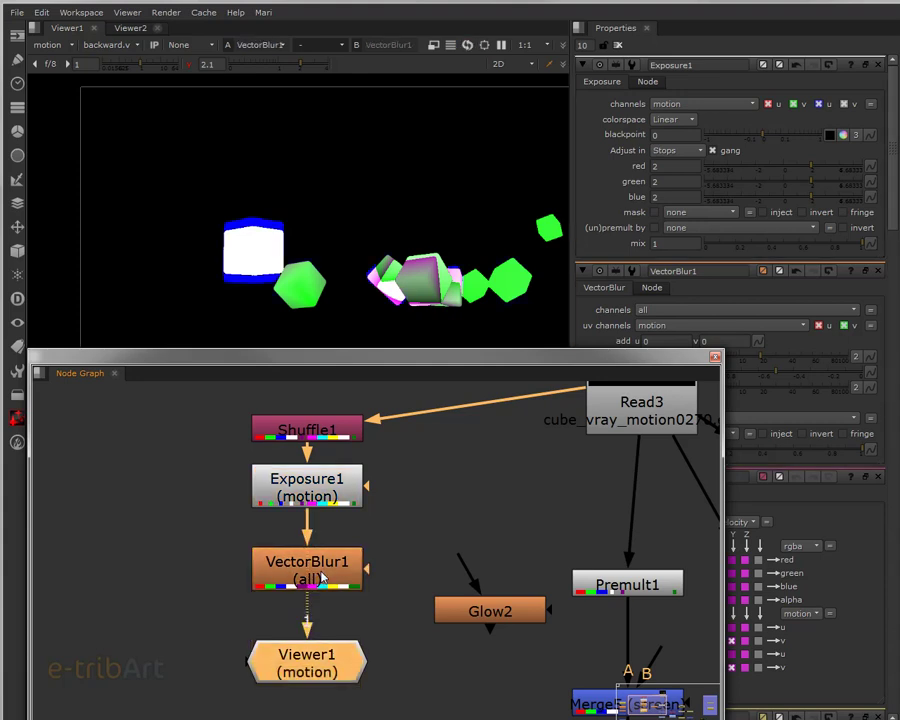
left_click(45, 45)
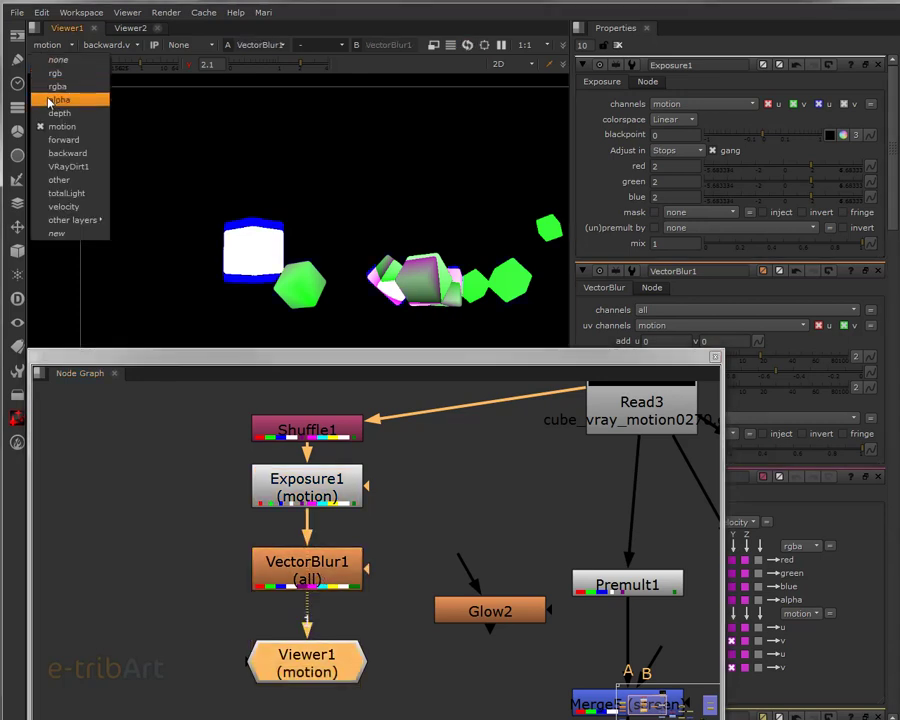
left_click(60, 87)
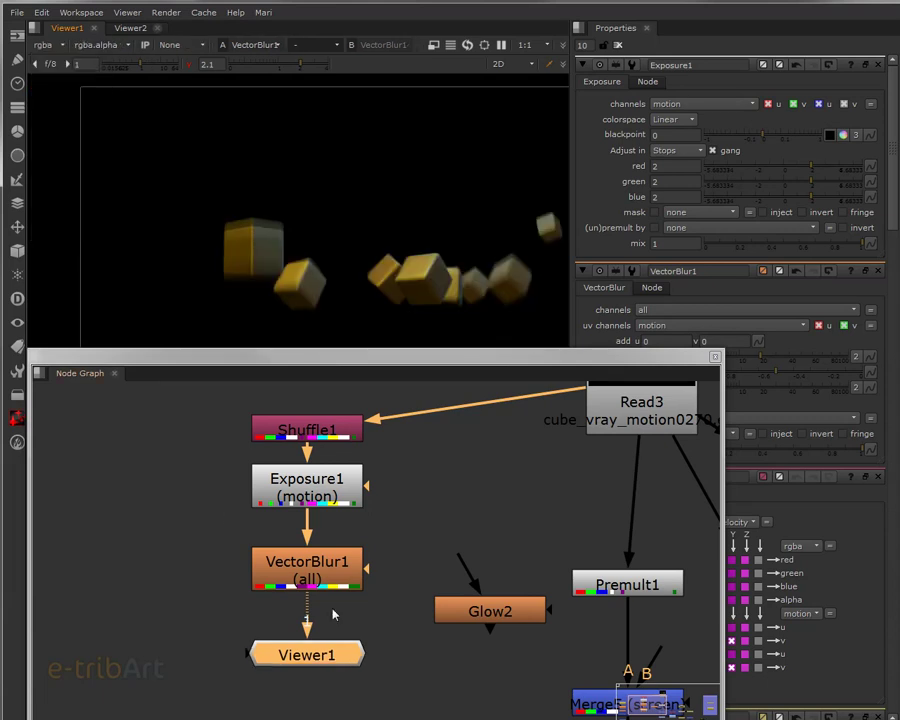
Set Exposure1 to 2.3 stops on all three colours and VectorBlur1's offset to -0.785
left_click(305, 485)
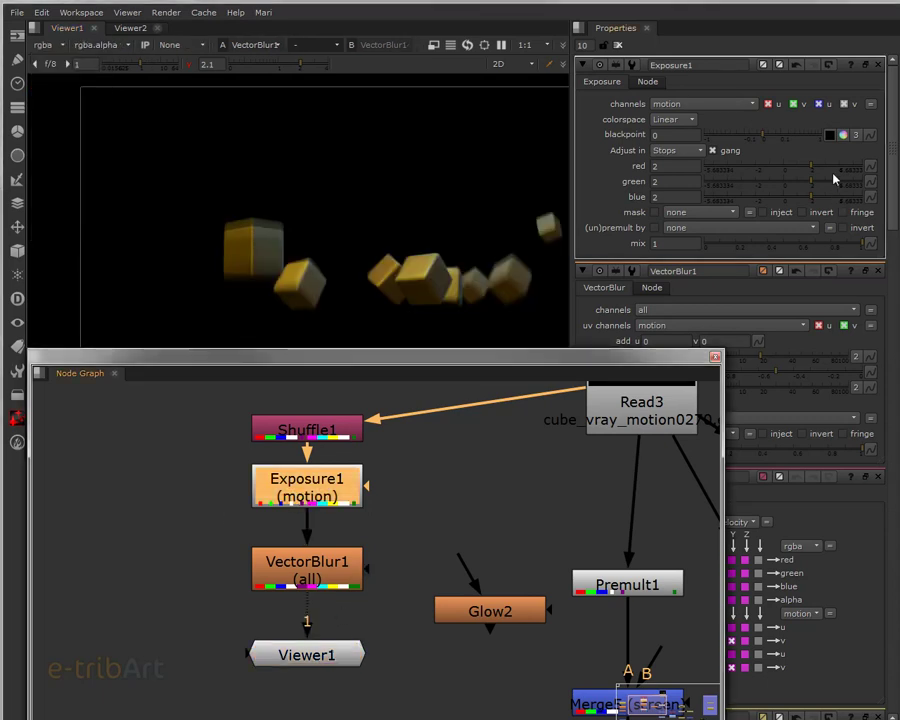
left_click(817, 173)
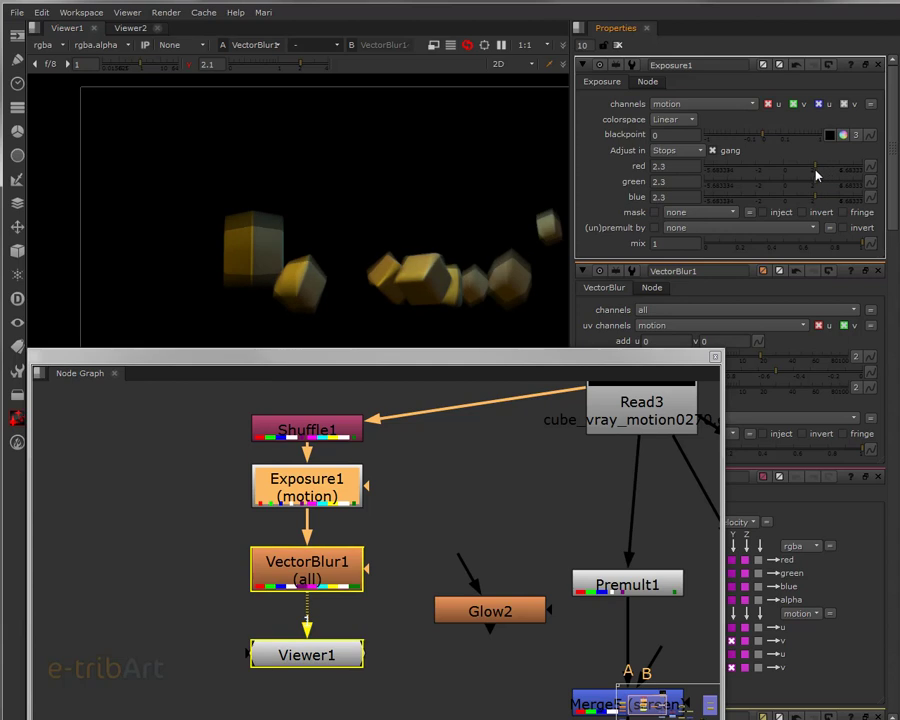
double_click(307, 566)
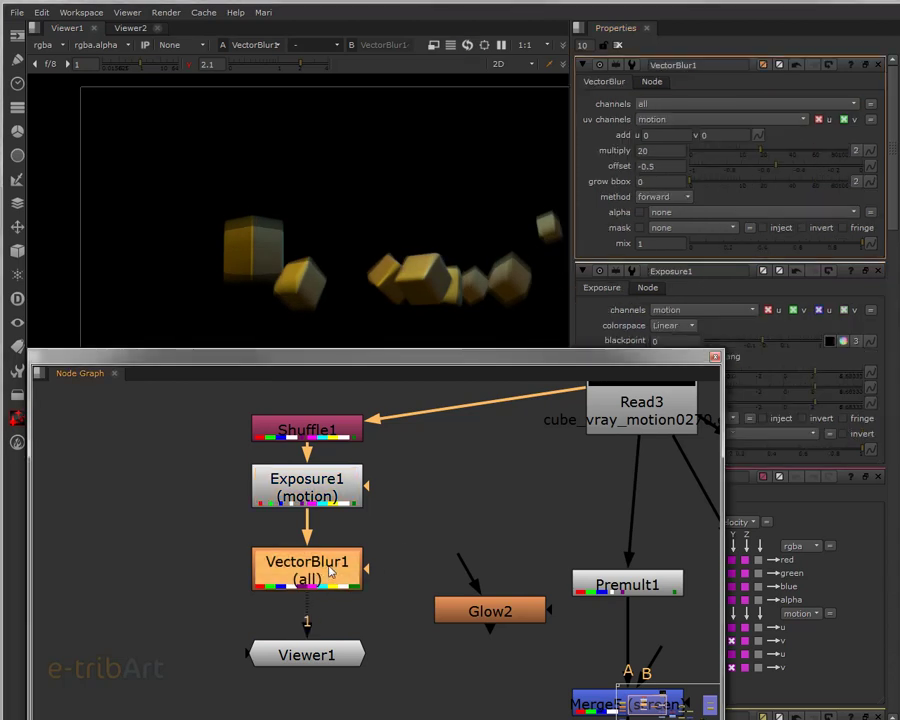
left_click_drag(772, 174, 724, 176)
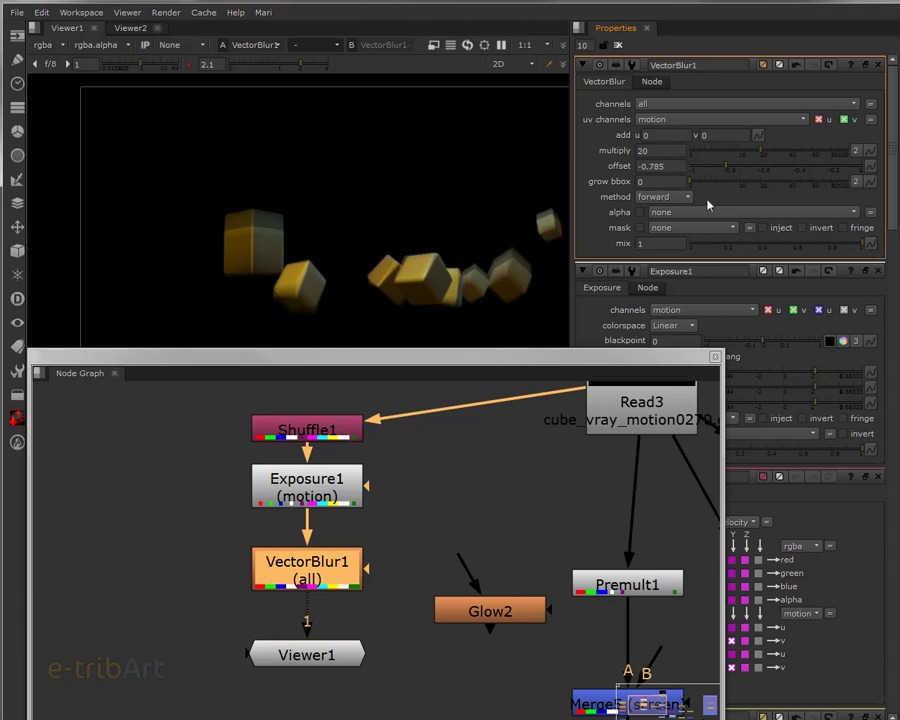
Try the backward method on VectorBlur1 and switch it back to forward
left_click(652, 197)
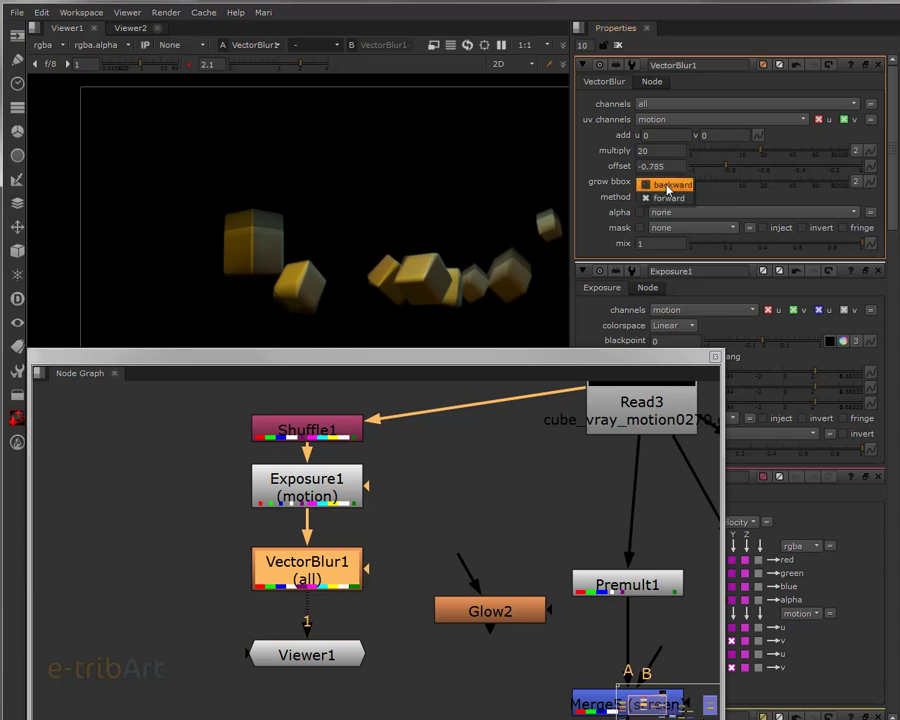
left_click(667, 187)
left_click(660, 199)
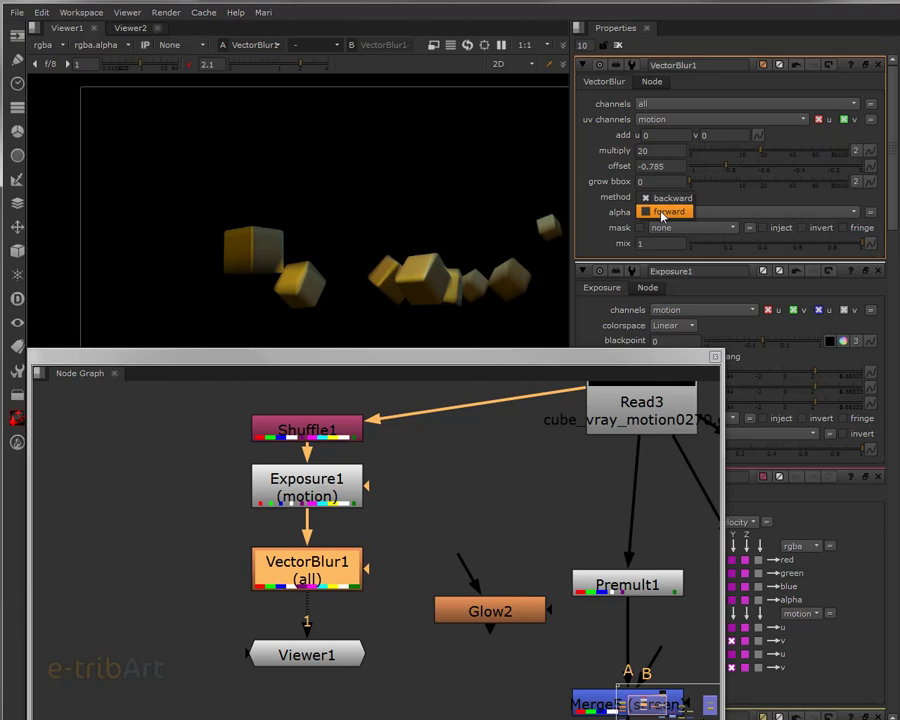
left_click(662, 211)
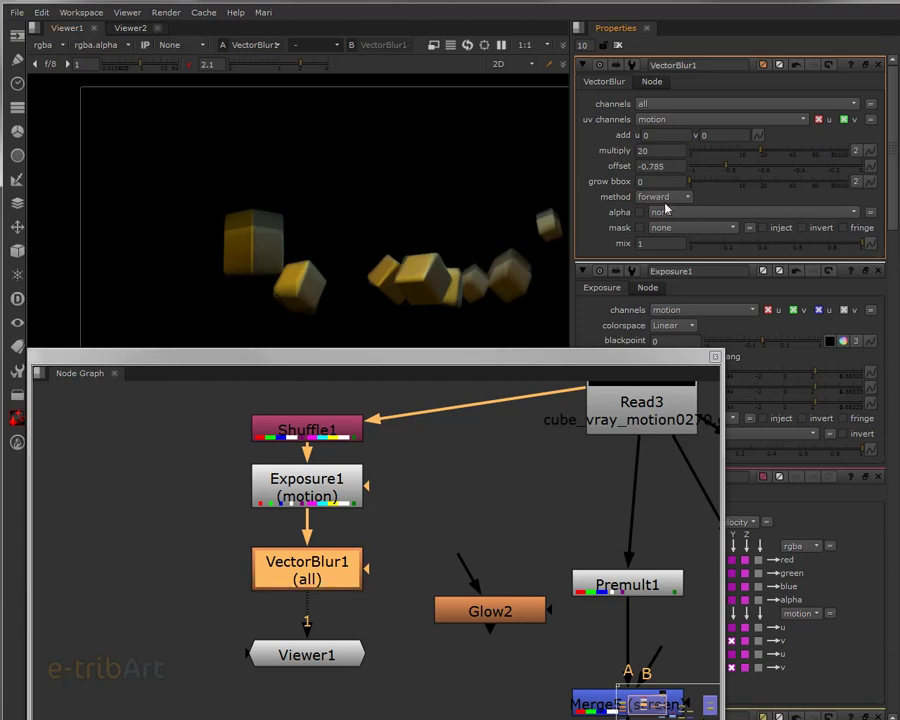
Move Viewer1 out of the way and place Glow2 below VectorBlur1, fed by VectorBlur1's output
mouse_move(484, 363)
left_mouse_down()
mouse_move(531, 349)
mouse_move(500, 366)
left_mouse_up()
scroll(436, 244, "down", 3)
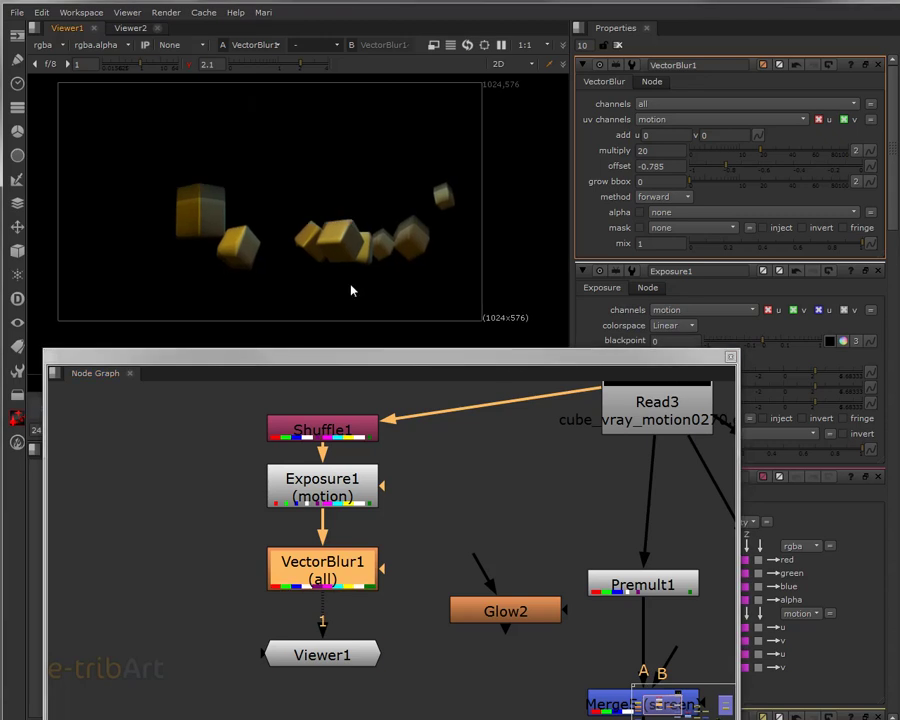
left_click_drag(372, 368, 366, 299)
scroll(380, 415, "down", 3)
middle_click_drag(382, 428, 344, 439)
left_click_drag(296, 540, 338, 590)
left_click_drag(422, 510, 296, 486)
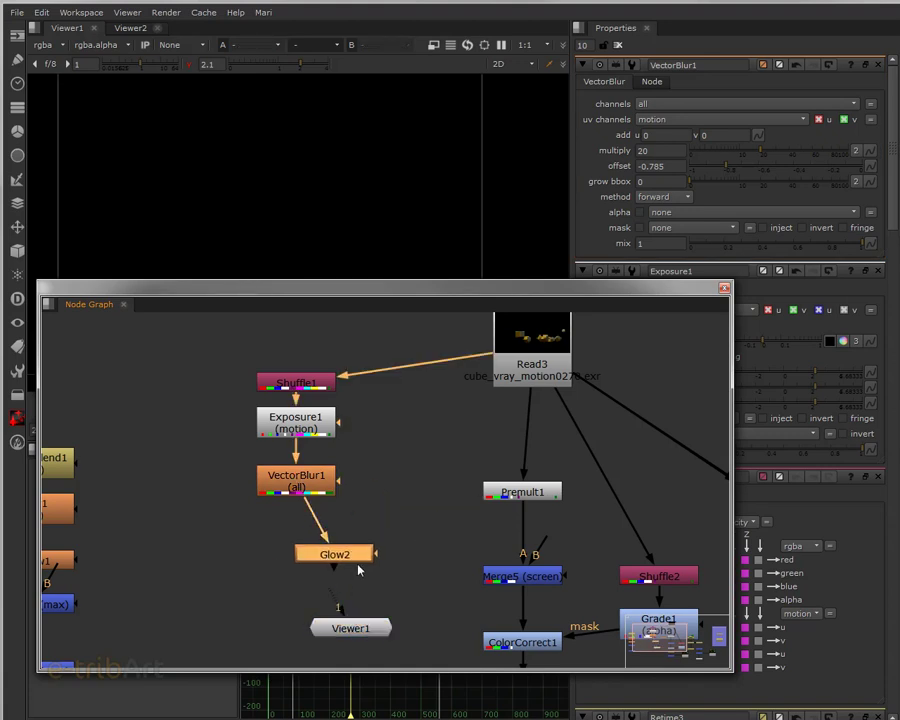
left_click_drag(346, 557, 358, 558)
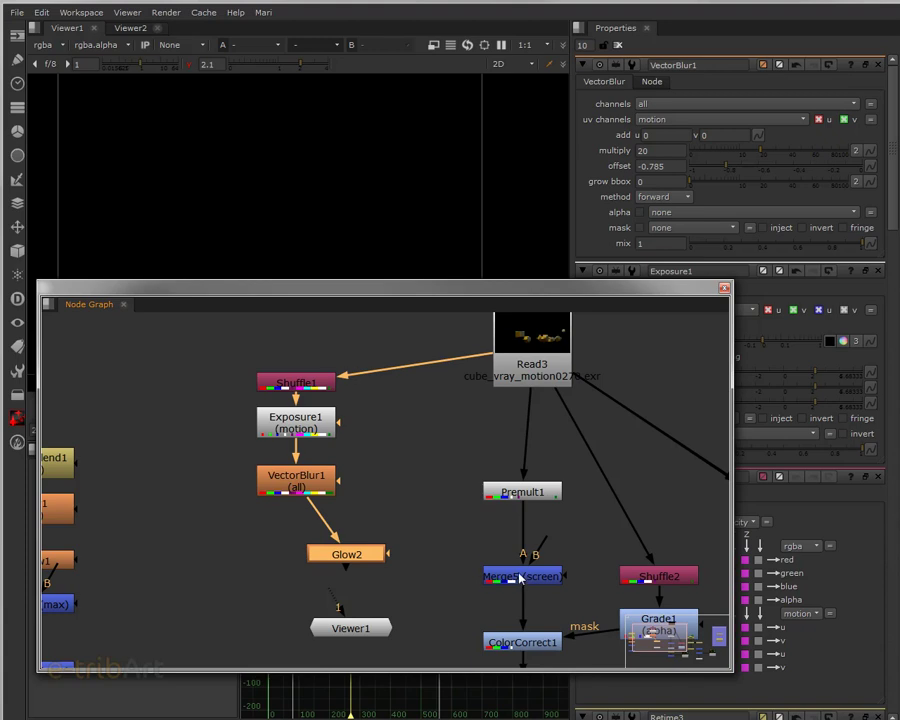
Connect Merge5's B input to Glow2 and show Merge5's result in the viewer
left_click_drag(520, 580, 520, 569)
left_click_drag(538, 526, 491, 566)
left_click(350, 628)
left_click_drag(310, 288, 305, 318)
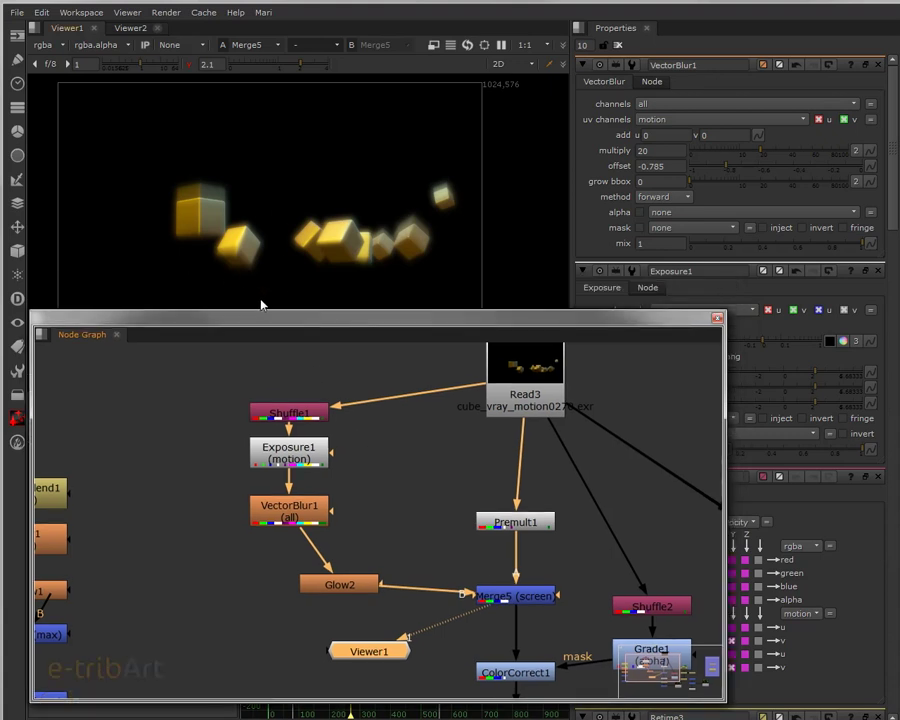
Swap Merge5's inputs so that A comes from Glow2 and B from Premult1
left_click_drag(340, 584, 324, 586)
left_click_drag(490, 598, 508, 600)
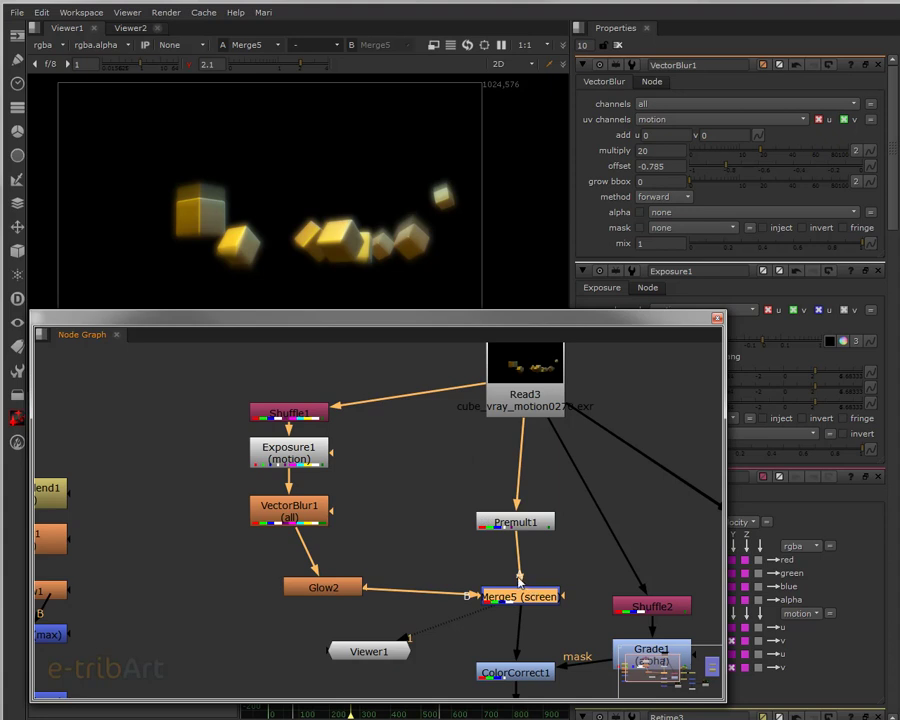
left_click_drag(518, 572, 350, 592)
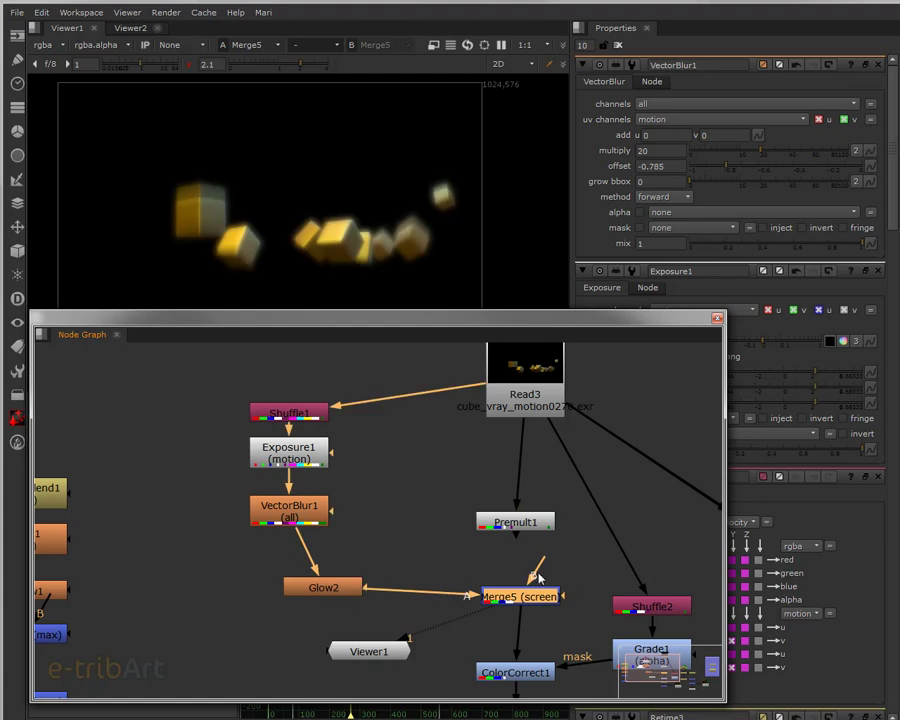
left_click_drag(537, 562, 520, 524)
left_click(273, 355)
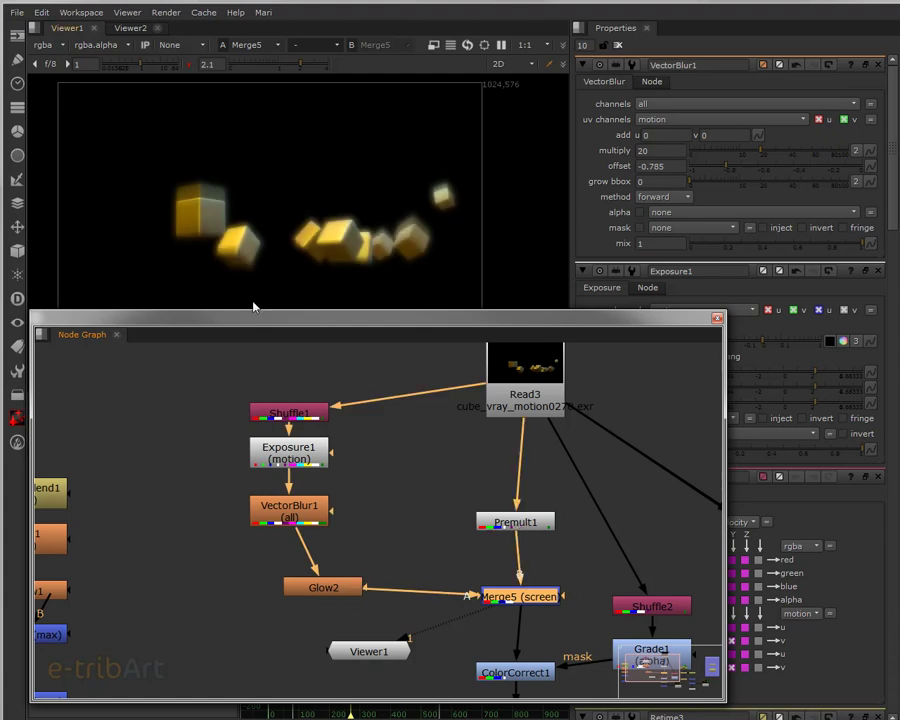
Align Premult1 under Read3 and Glow2 directly under VectorBlur1
left_click(539, 523)
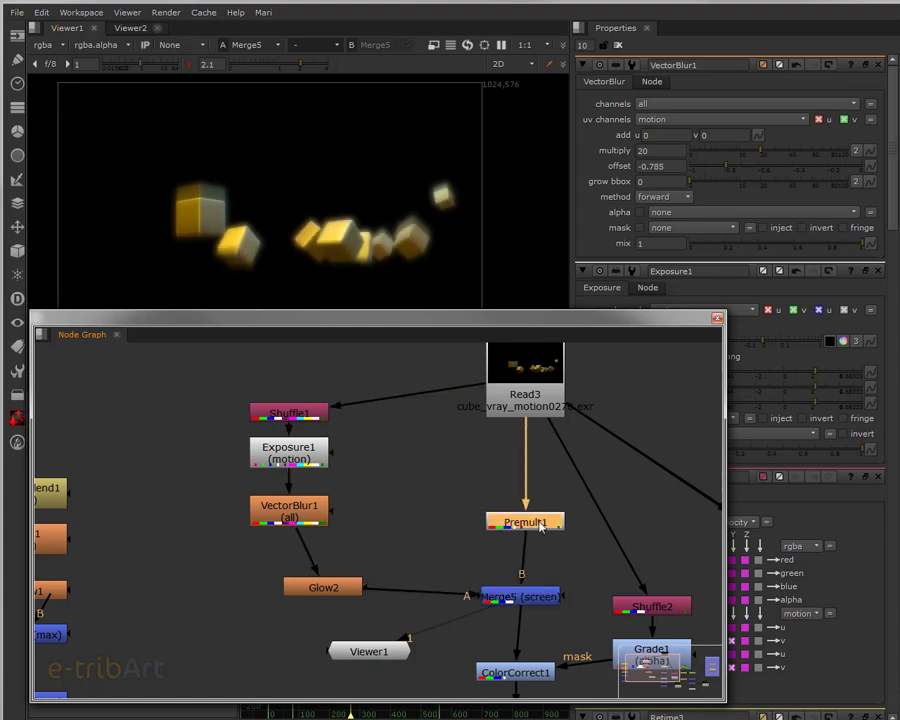
left_click(337, 590)
left_click_drag(337, 592, 304, 589)
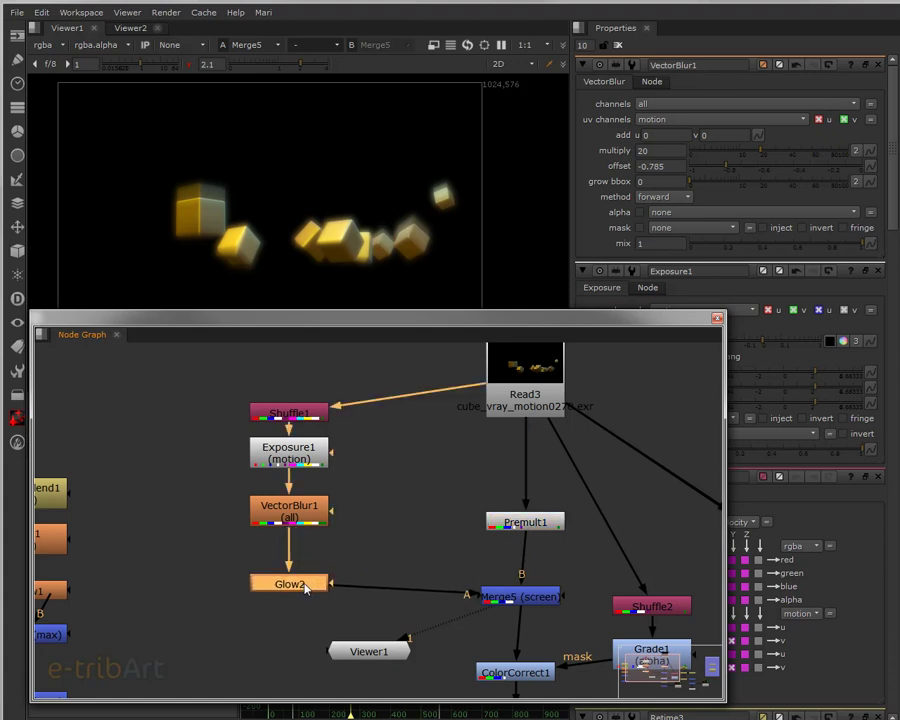
Test Merge5's mix and return it to 1, and align Premult1 directly above Merge5
double_click(491, 599)
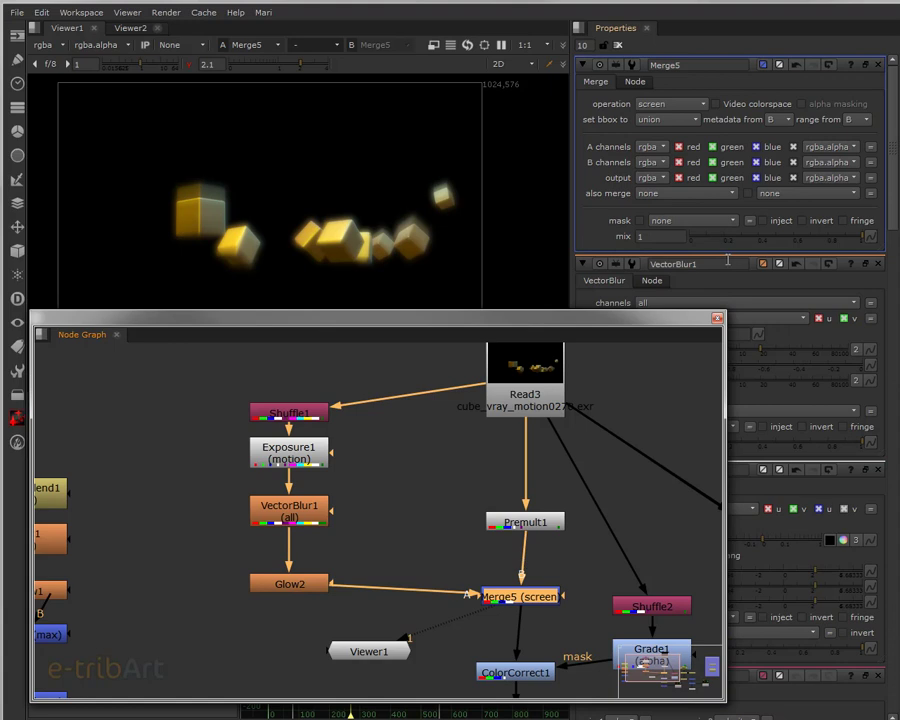
left_click_drag(770, 240, 866, 256)
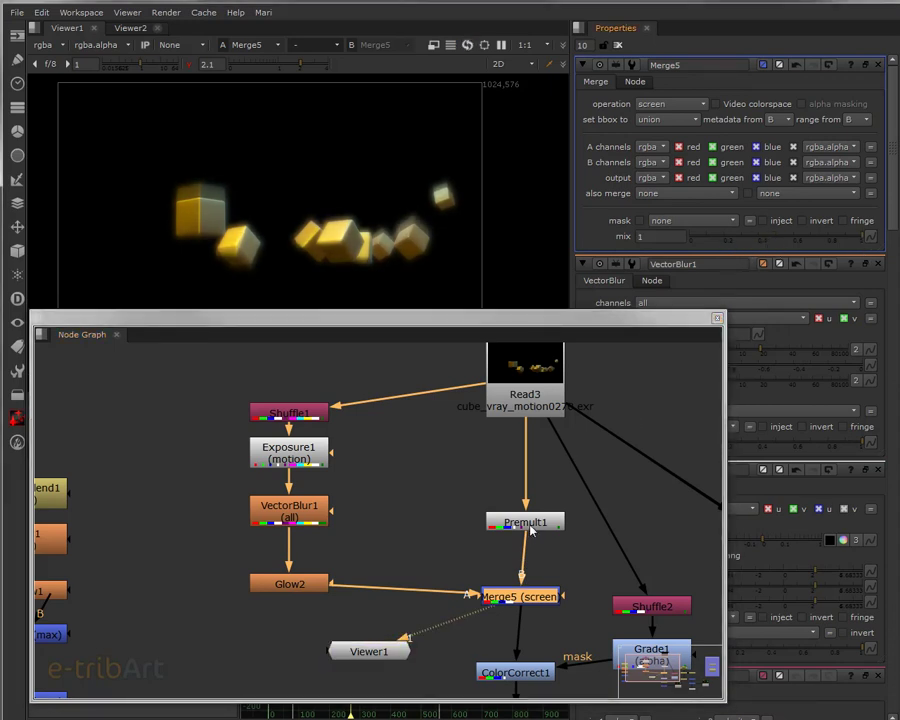
left_click_drag(531, 530, 527, 529)
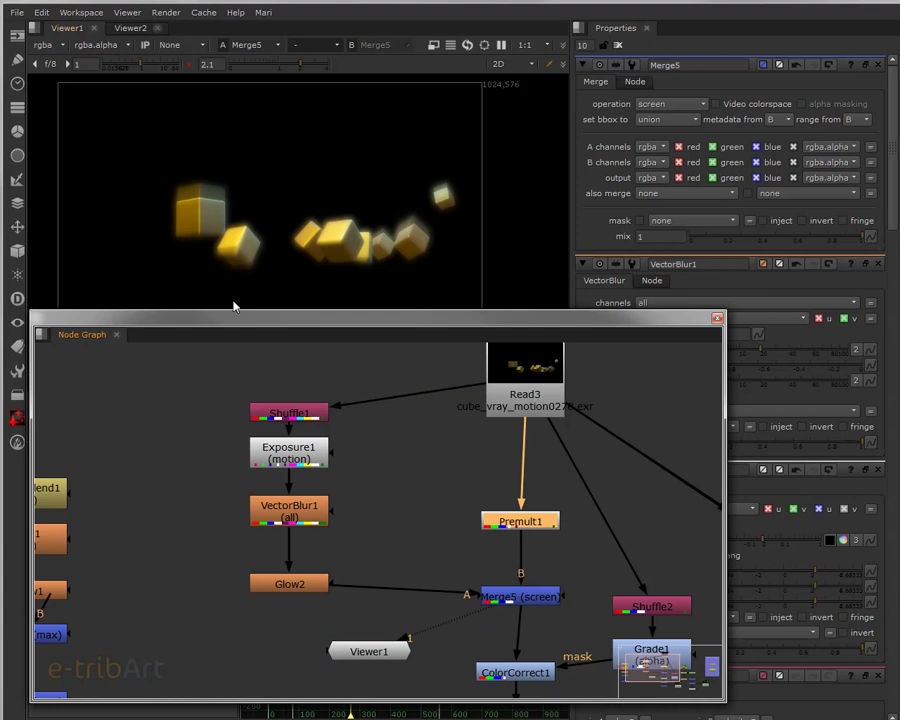
Reduce VectorBlur1's multiply to 5
left_click(298, 521)
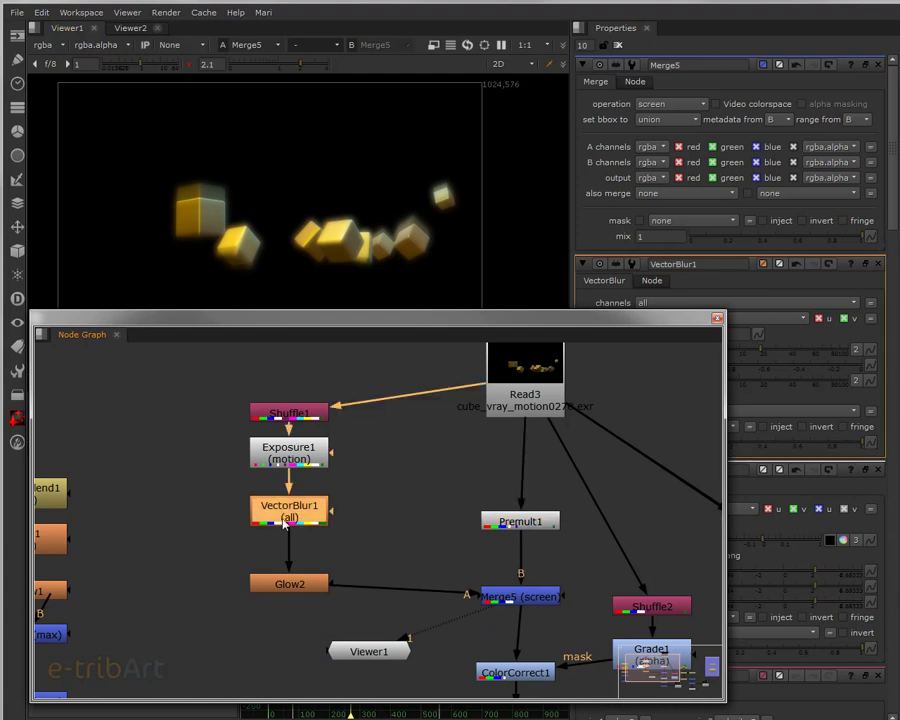
key("Return")
left_click_drag(722, 153, 726, 155)
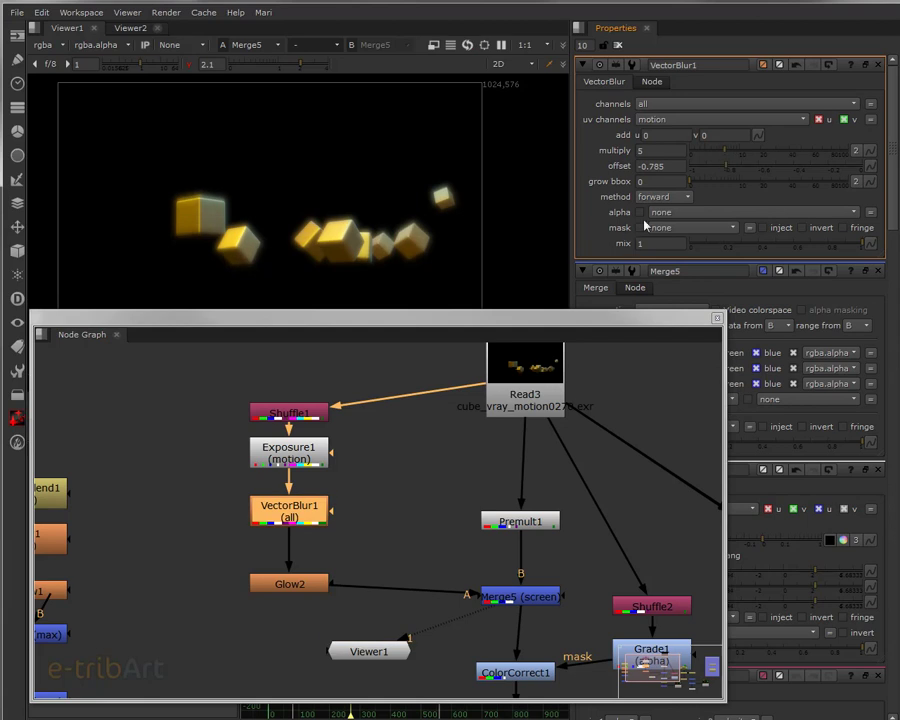
Align ColorCorrect1 directly under Merge5 and show its output in Viewer1
left_click_drag(432, 318, 430, 225)
middle_click_drag(455, 440, 406, 416)
left_click_drag(397, 224, 398, 209)
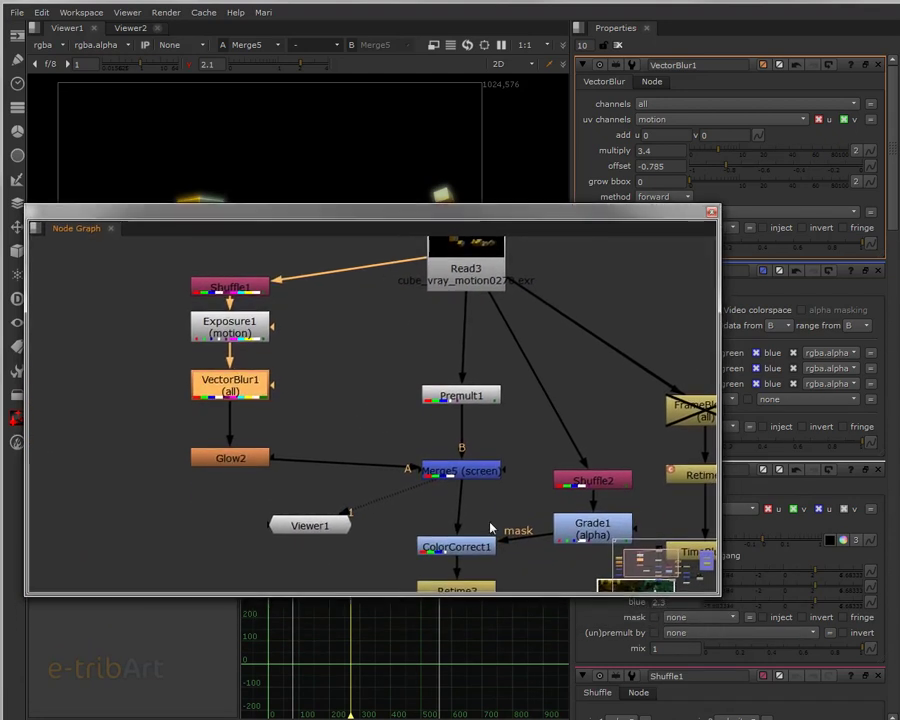
middle_click_drag(490, 508, 457, 444)
left_click(441, 481)
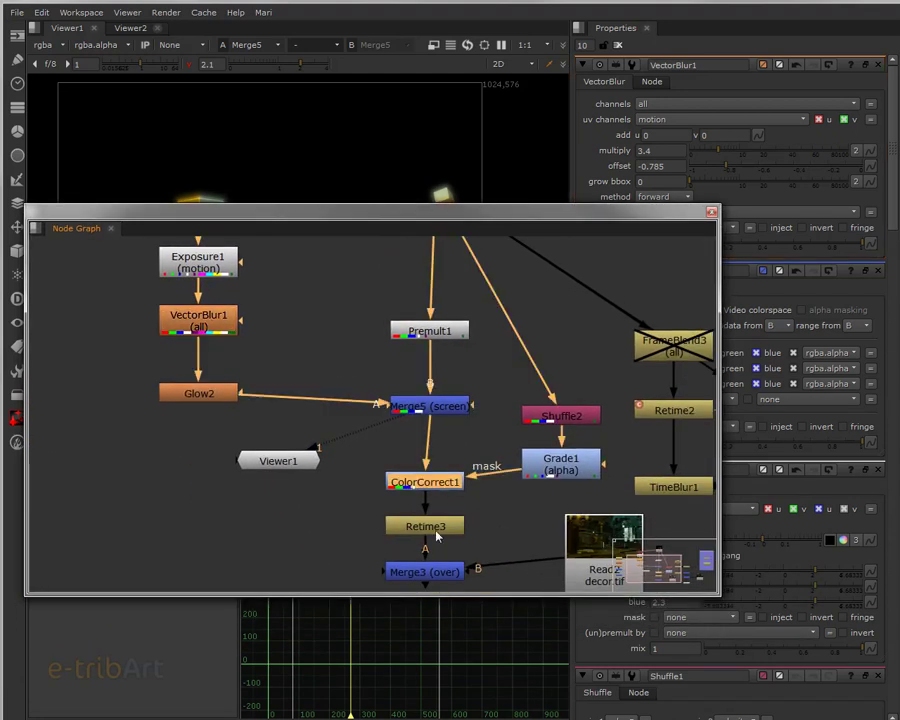
left_click_drag(420, 481, 428, 482)
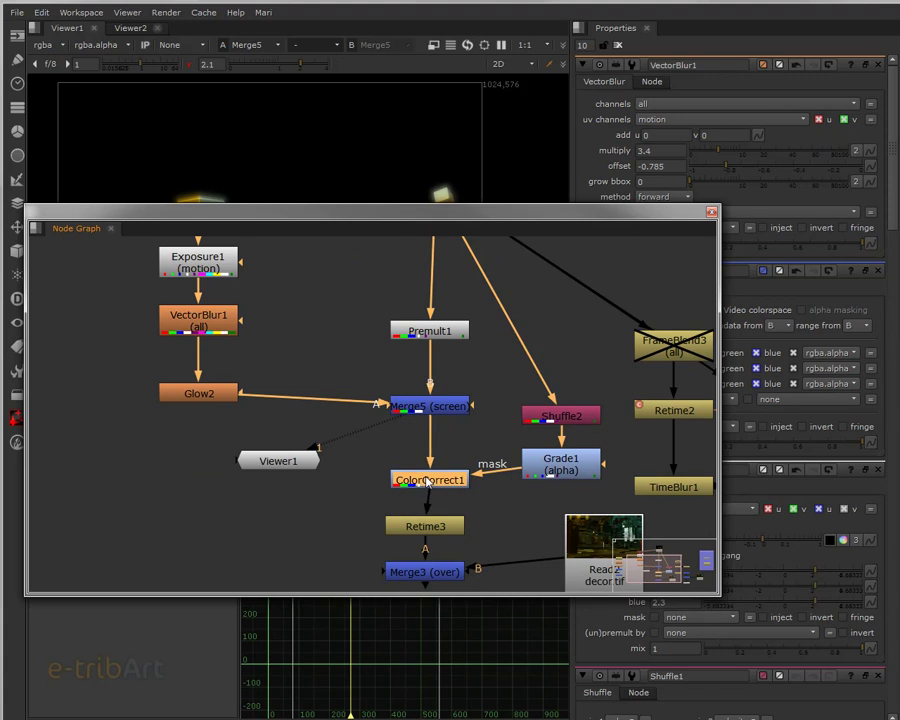
key("1")
left_click_drag(376, 223, 333, 319)
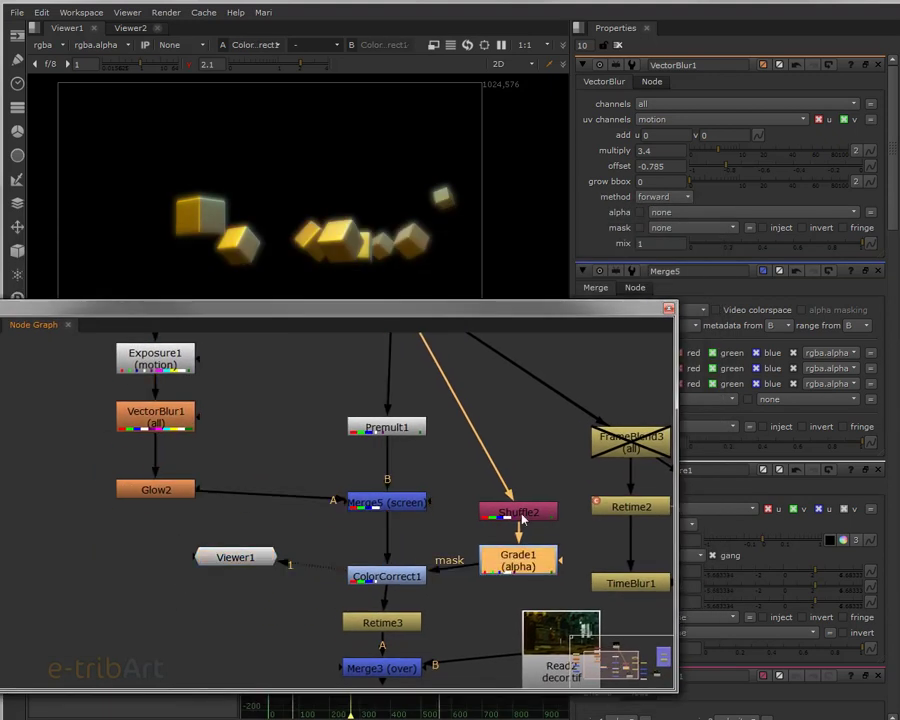
Move Shuffle2 slightly up above Grade1 and open the settings of Grade1 and ColorCorrect1
left_click_drag(512, 514, 508, 502)
scroll(505, 507, "down", 3)
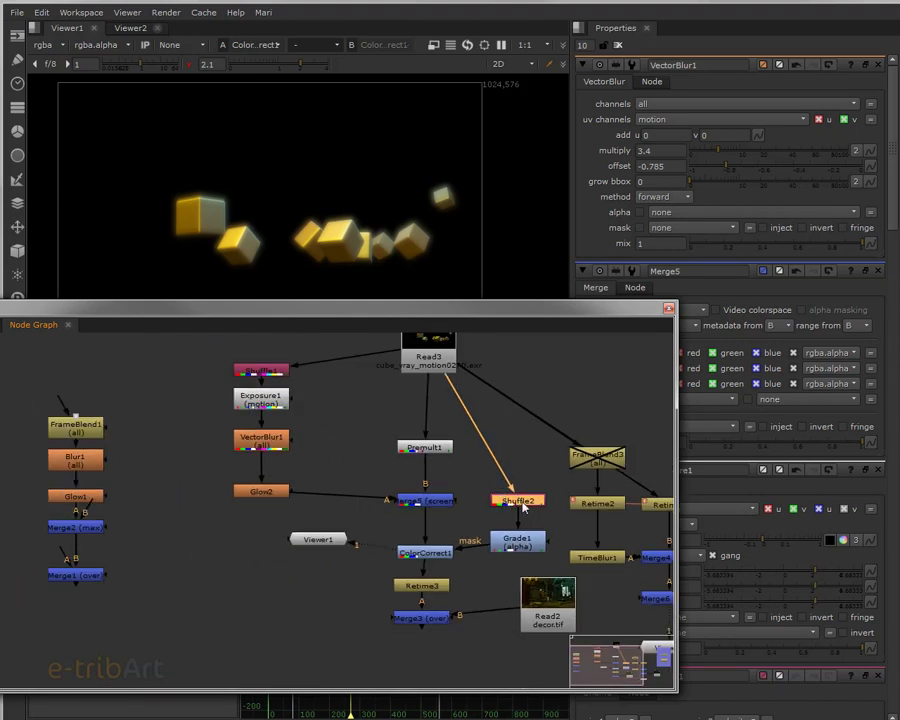
left_click(507, 546)
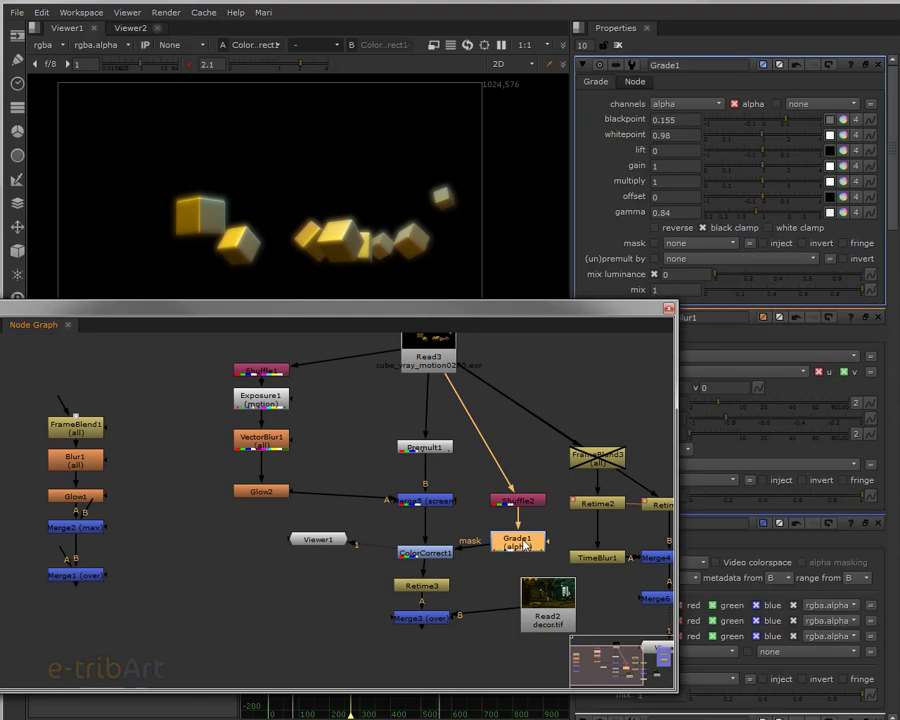
left_click(438, 553)
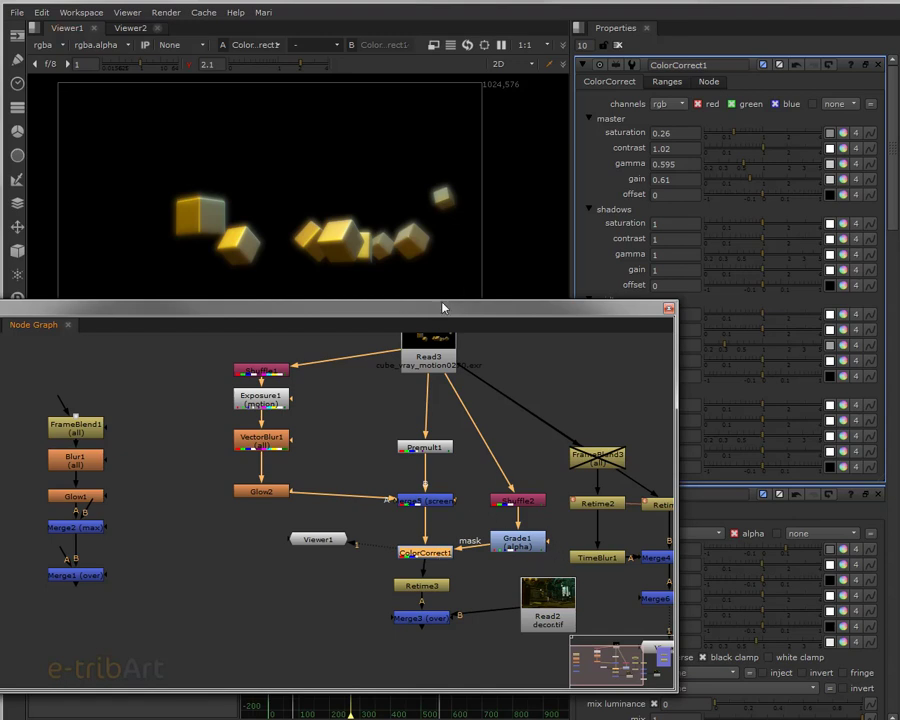
Show Retime3's output in Viewer1, followed by the Merge3 composite over the decor background
left_click(420, 590)
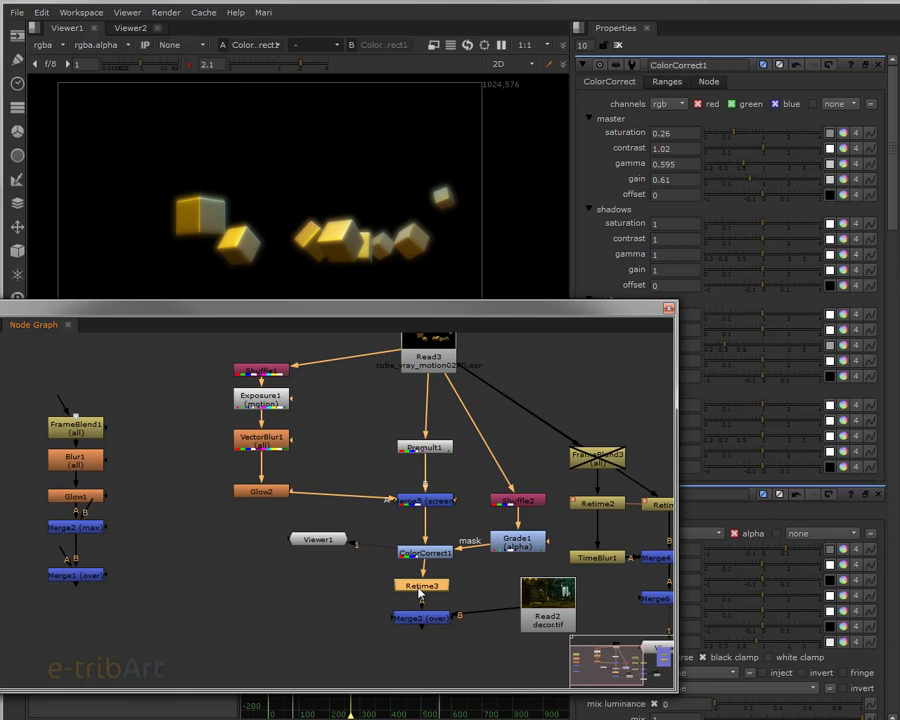
key("1")
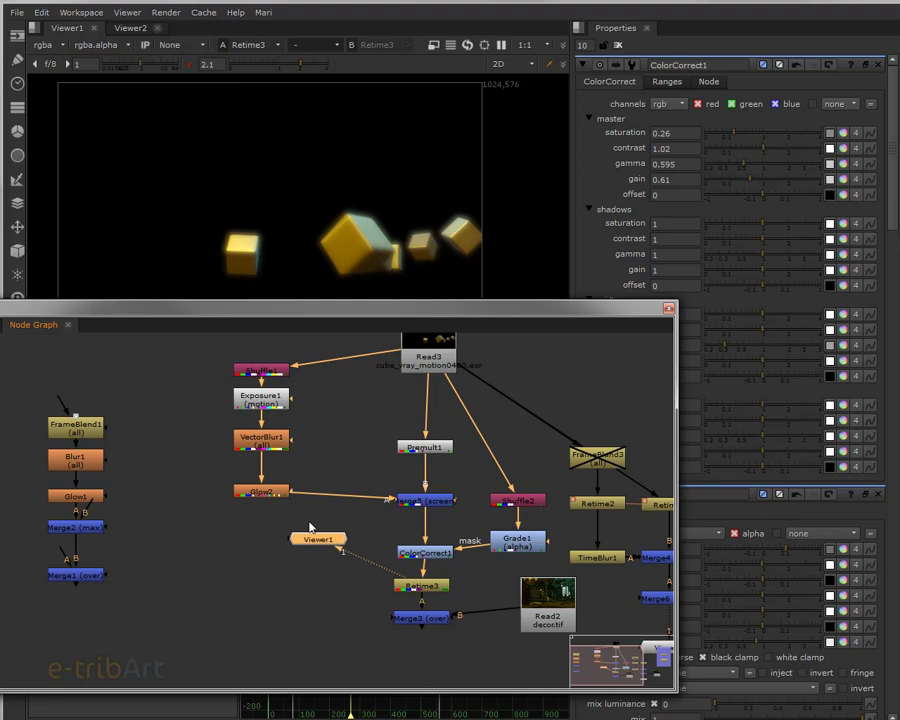
left_click_drag(381, 317, 424, 352)
left_click(440, 645)
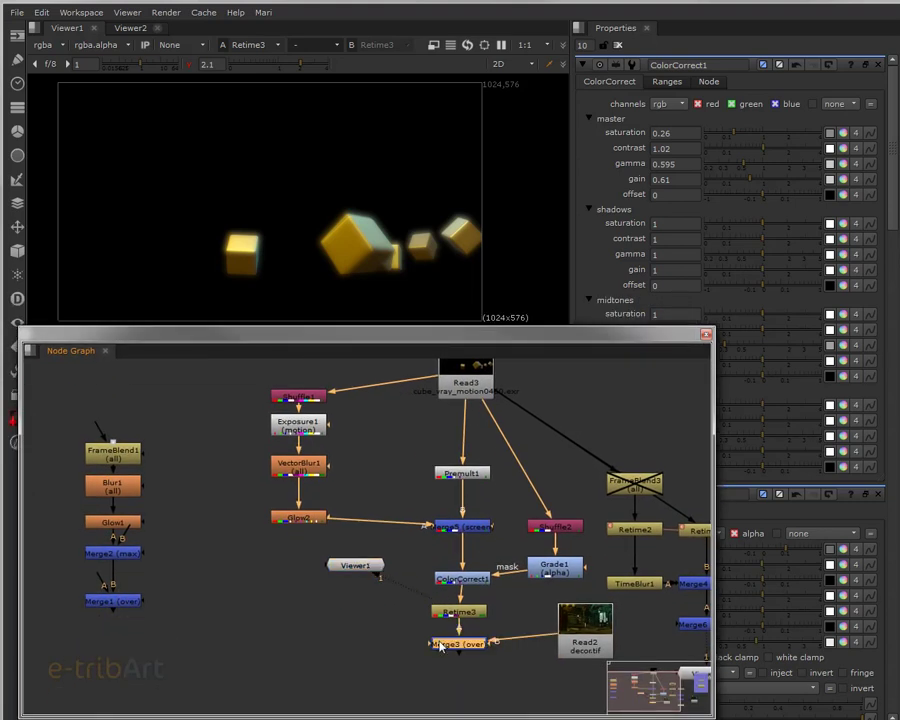
key("1")
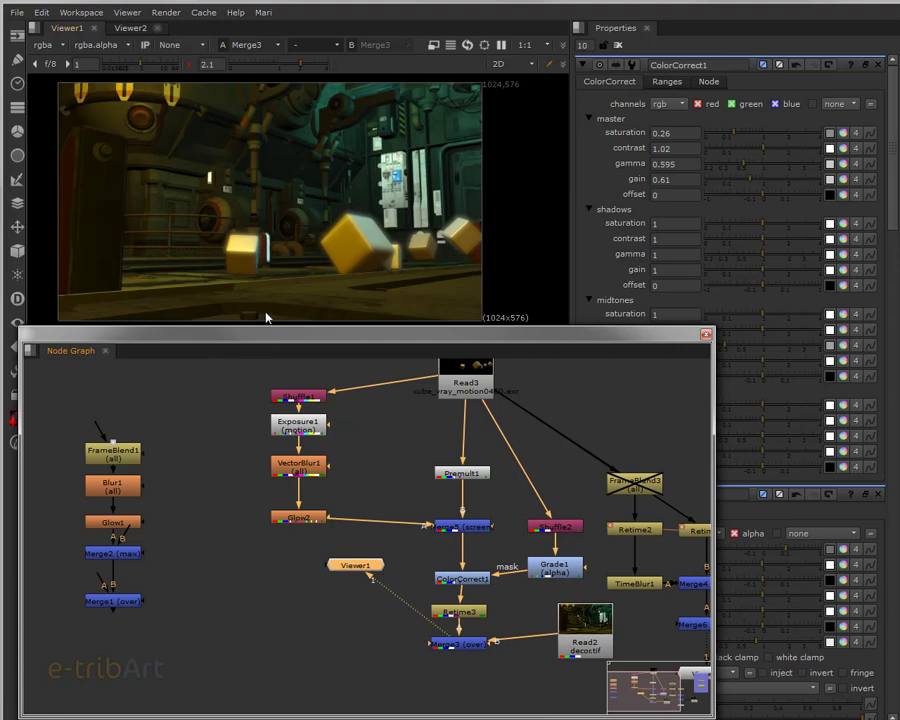
Scrub the timeline to check the Merge3 composite at several frames, ending at frame 218
left_click_drag(264, 327, 172, 403)
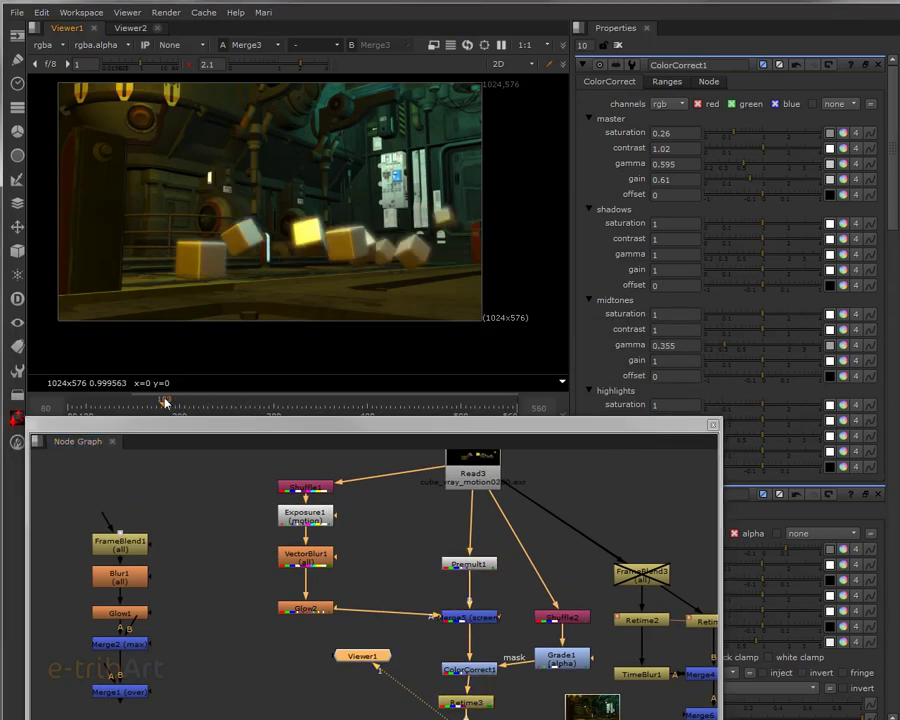
left_click(257, 404)
left_click_drag(267, 412, 197, 403)
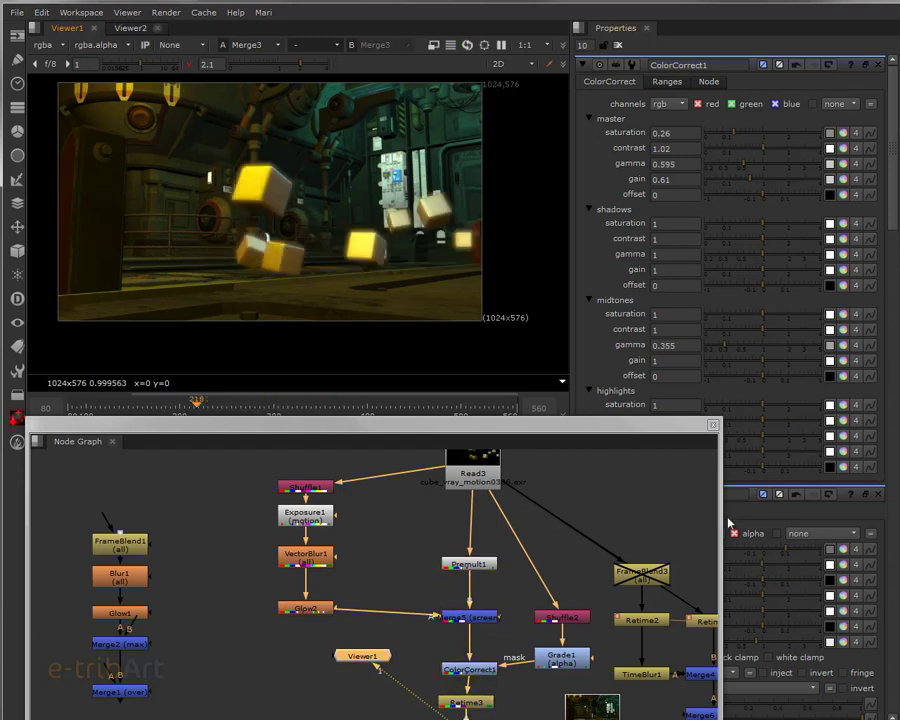
Reopen VectorBlur1's settings and raise its multiply to 33
left_click_drag(600, 447, 597, 336)
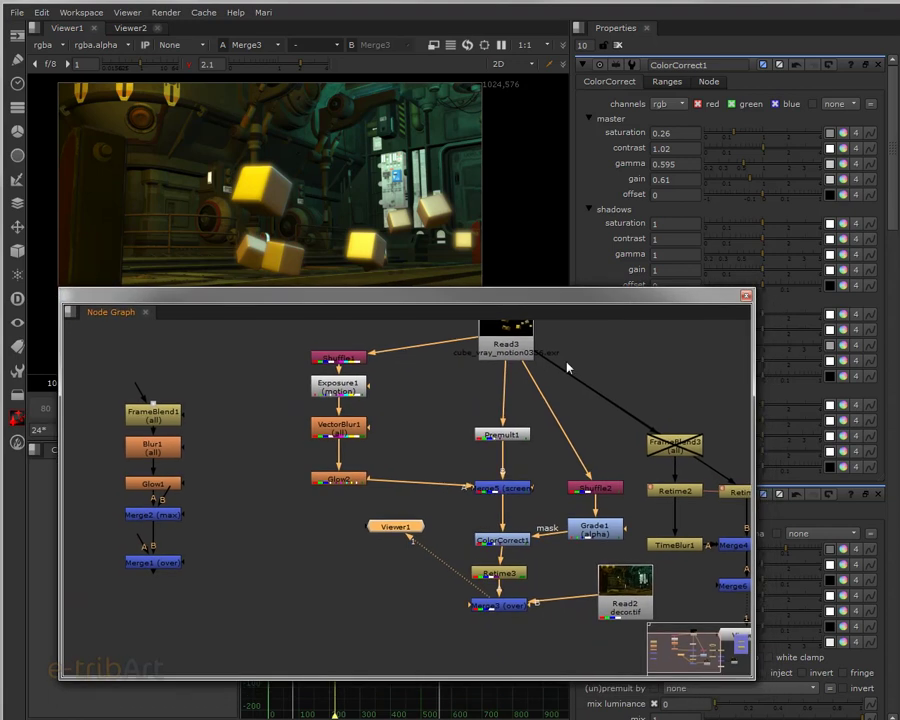
double_click(343, 434)
left_click_drag(562, 298, 527, 360)
left_click(757, 151)
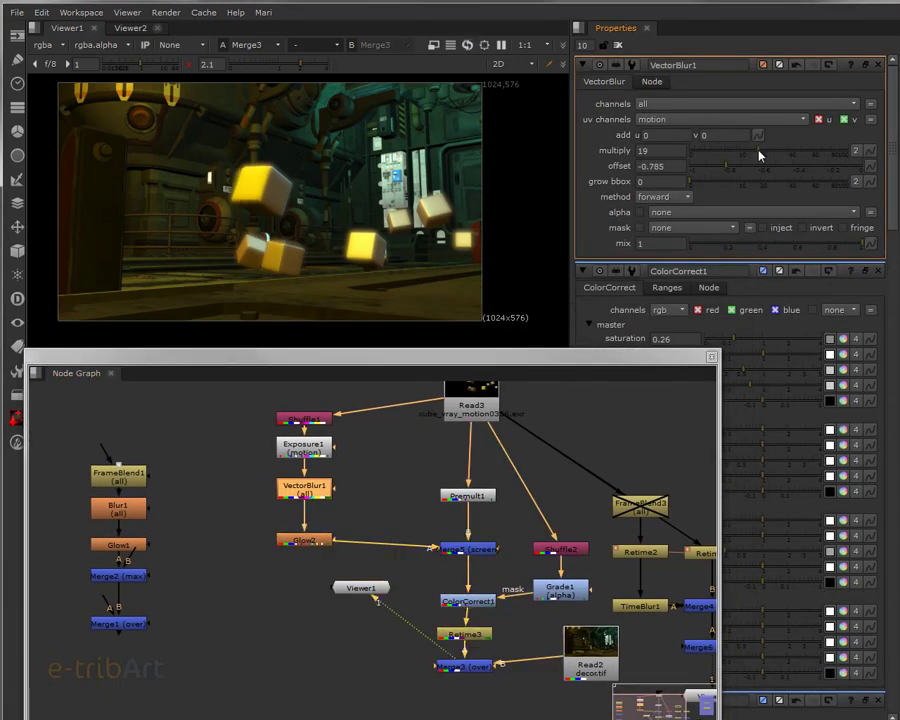
left_click_drag(757, 151, 783, 156)
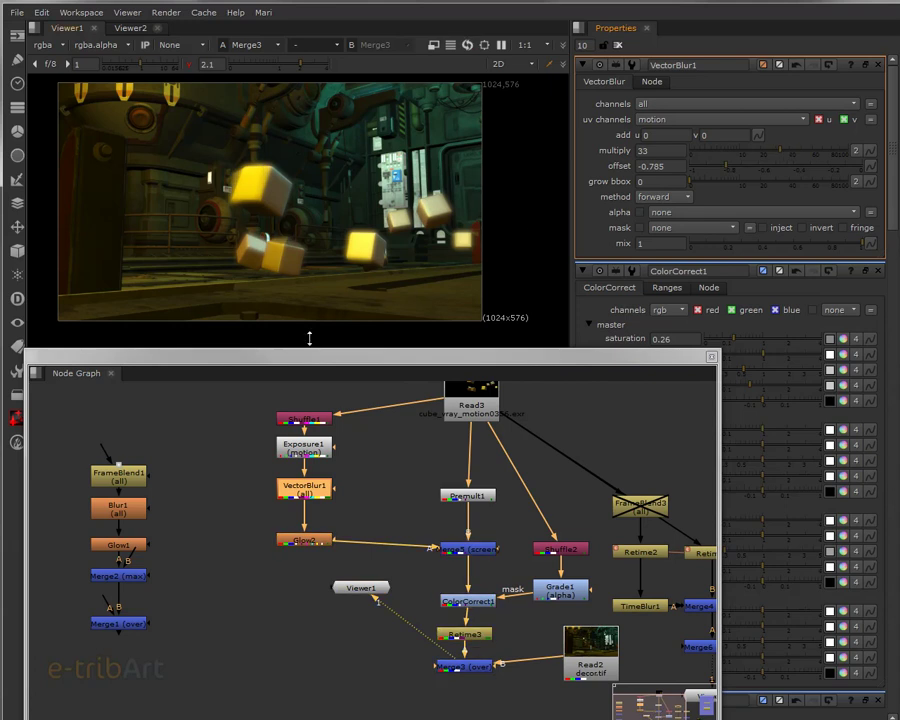
Check the stronger motion blur in the composite at several frames, ending at frame 179
left_click_drag(281, 364, 250, 438)
left_click_drag(180, 404, 254, 406)
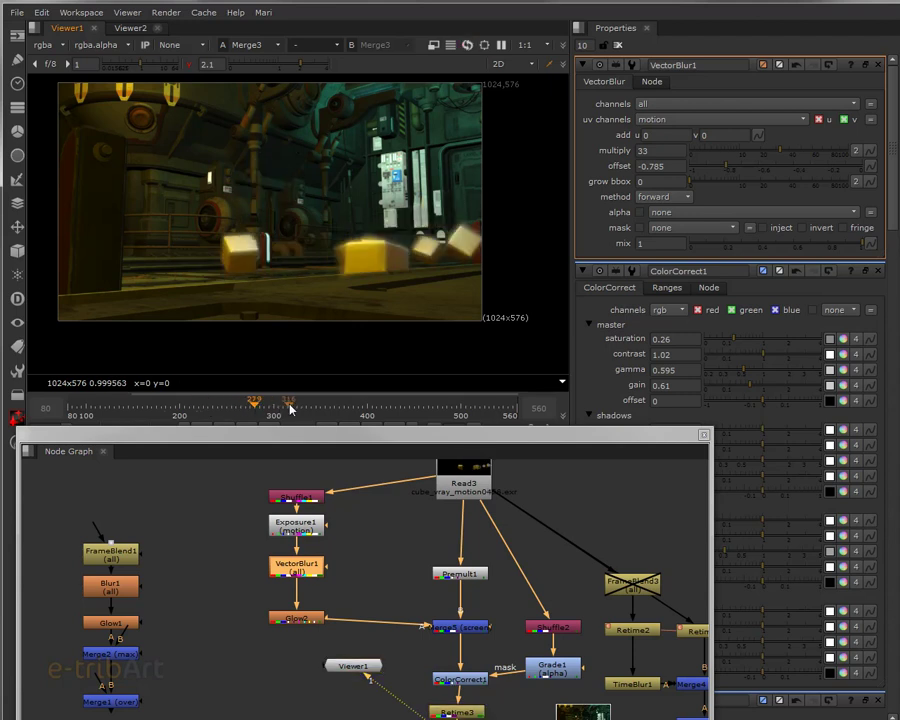
left_click(181, 405)
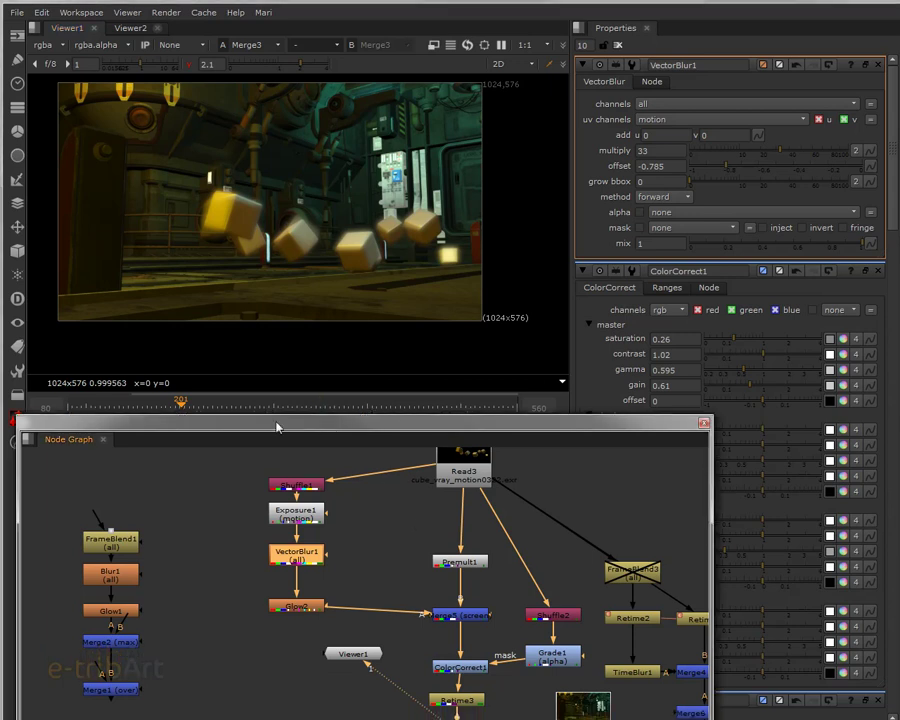
left_click_drag(275, 421, 280, 427)
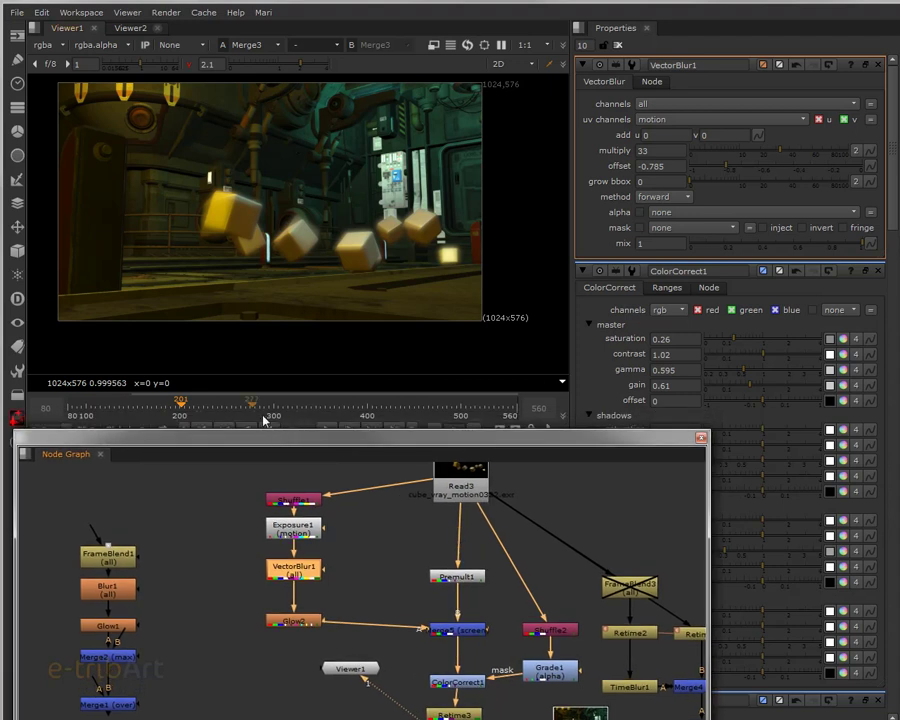
left_click(168, 409)
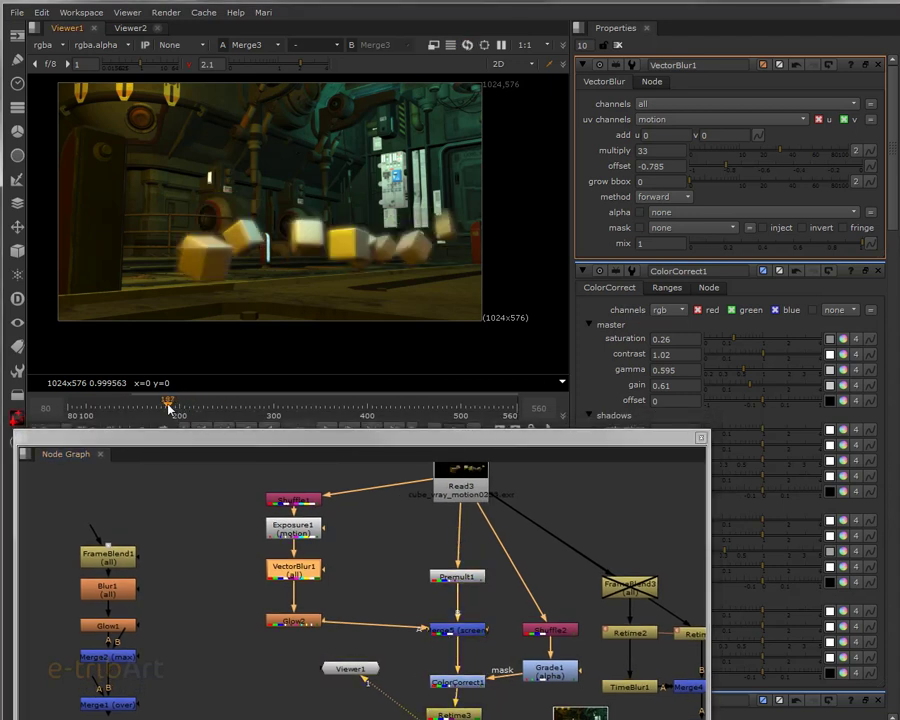
left_click(223, 407)
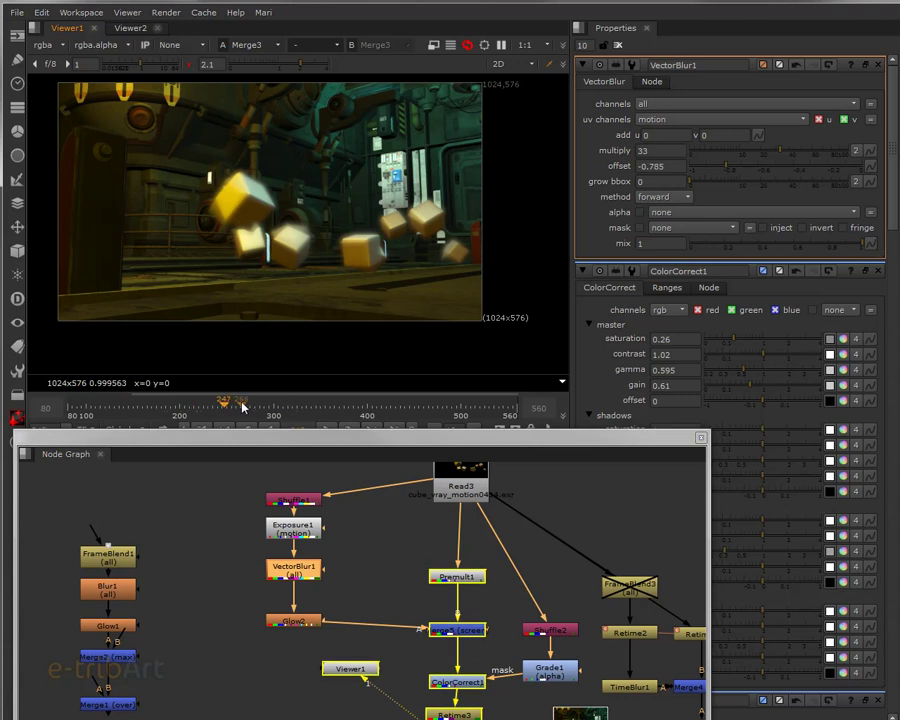
left_click(259, 408)
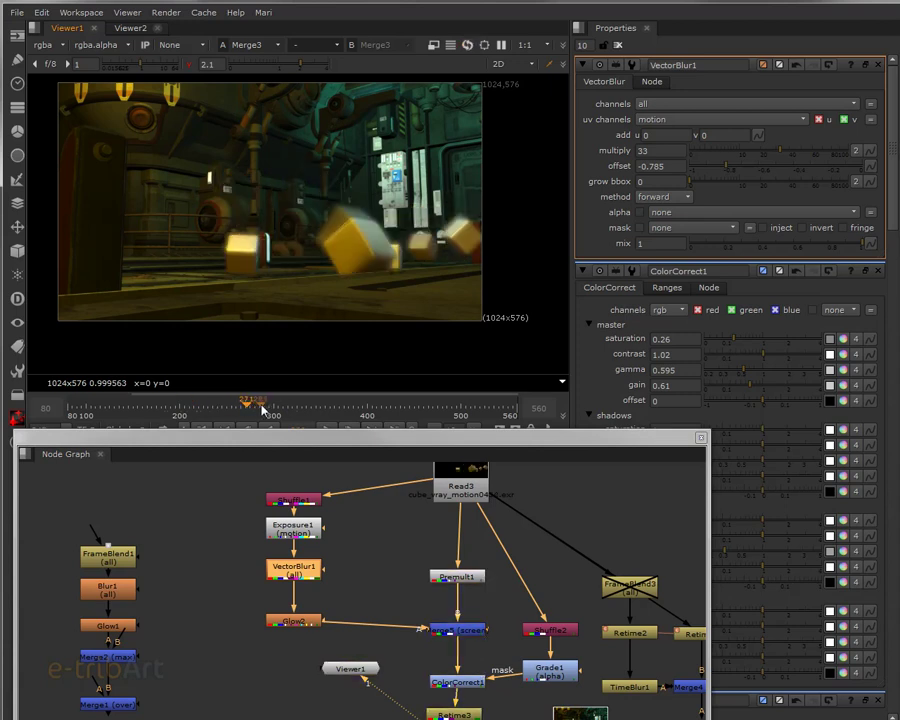
left_click(197, 407)
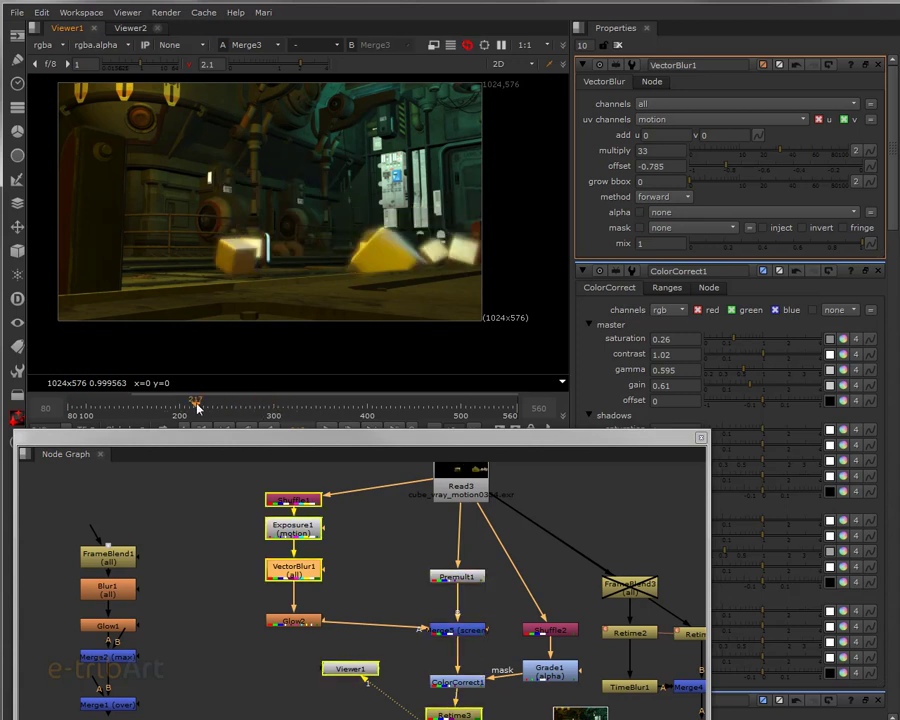
left_click(162, 405)
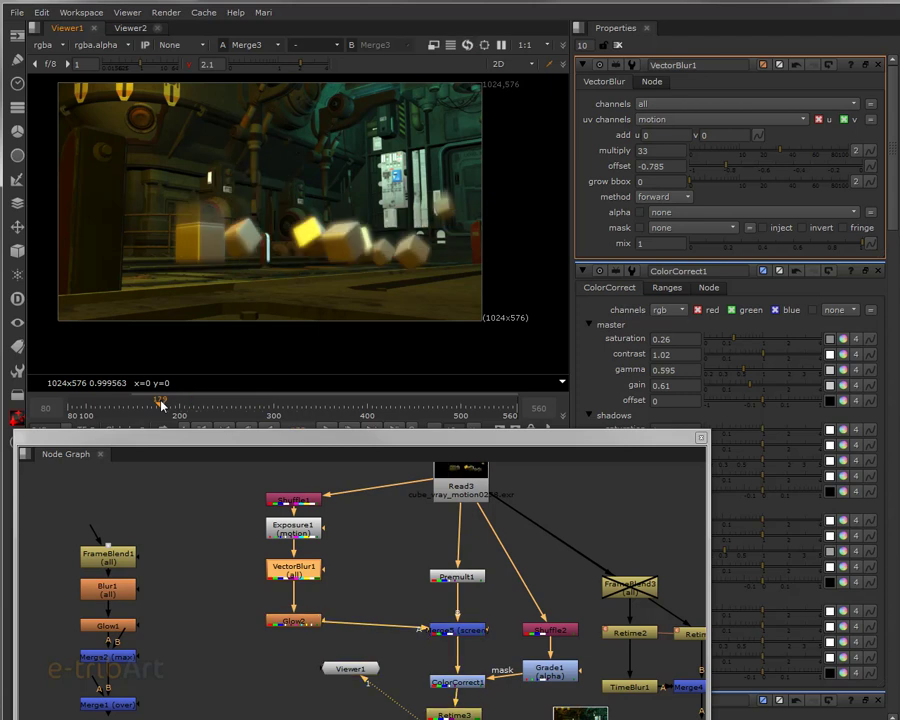
left_click_drag(164, 447, 187, 345)
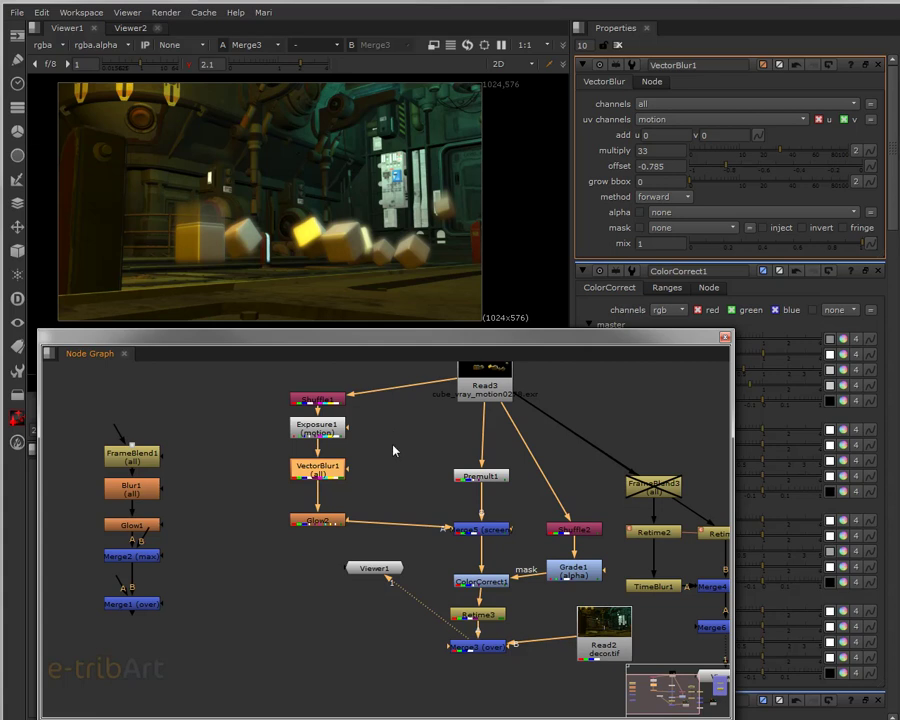
Move Premult1 slightly up towards Read3 and review the node tree from the Glow2 branch to Merge3
left_click_drag(487, 481, 487, 474)
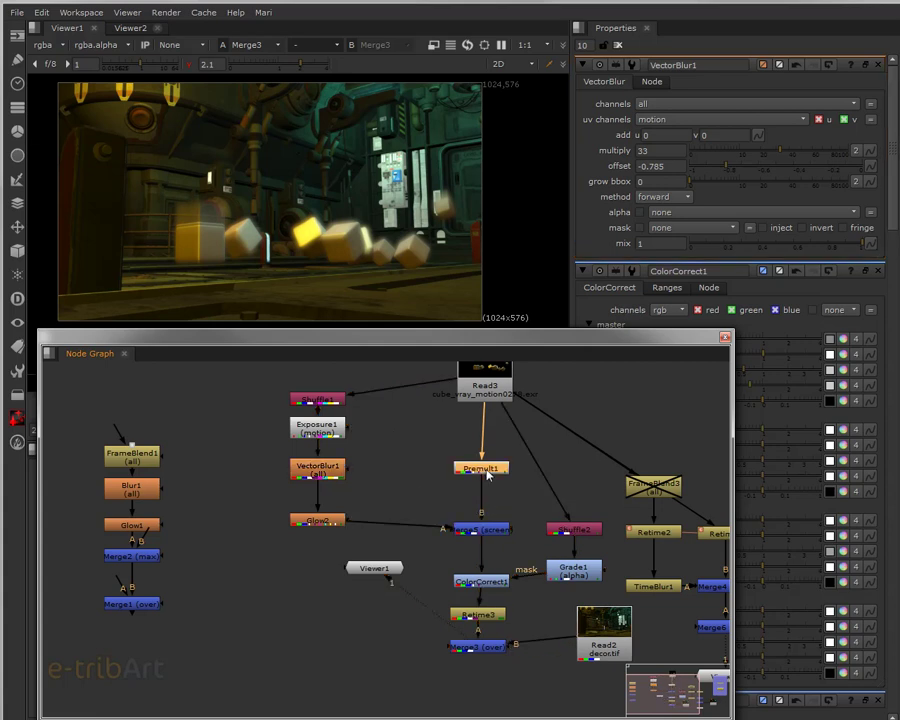
left_click(333, 523)
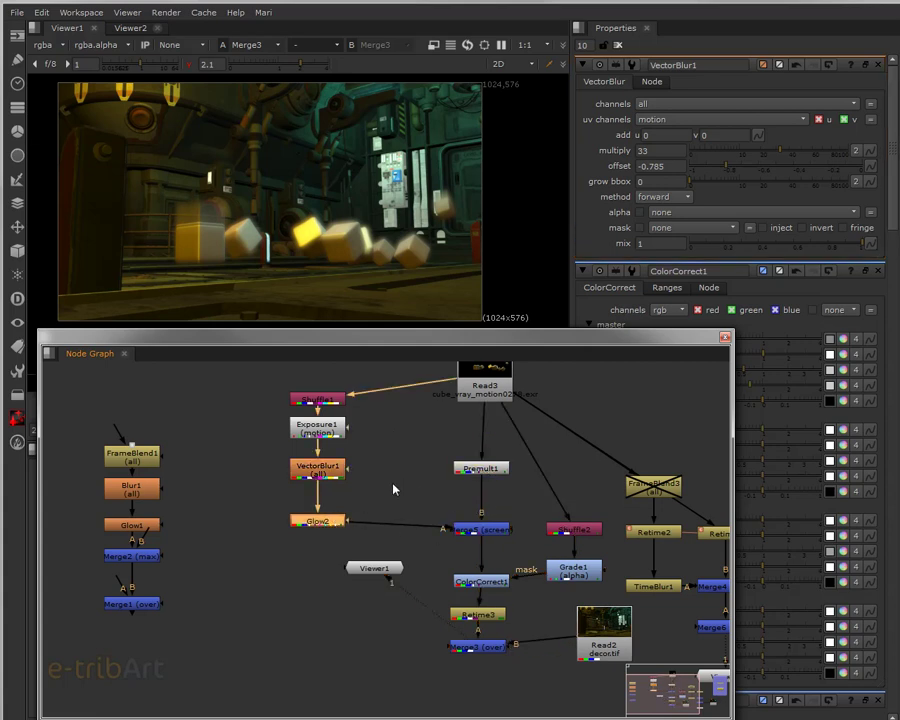
middle_click_drag(394, 478, 324, 518)
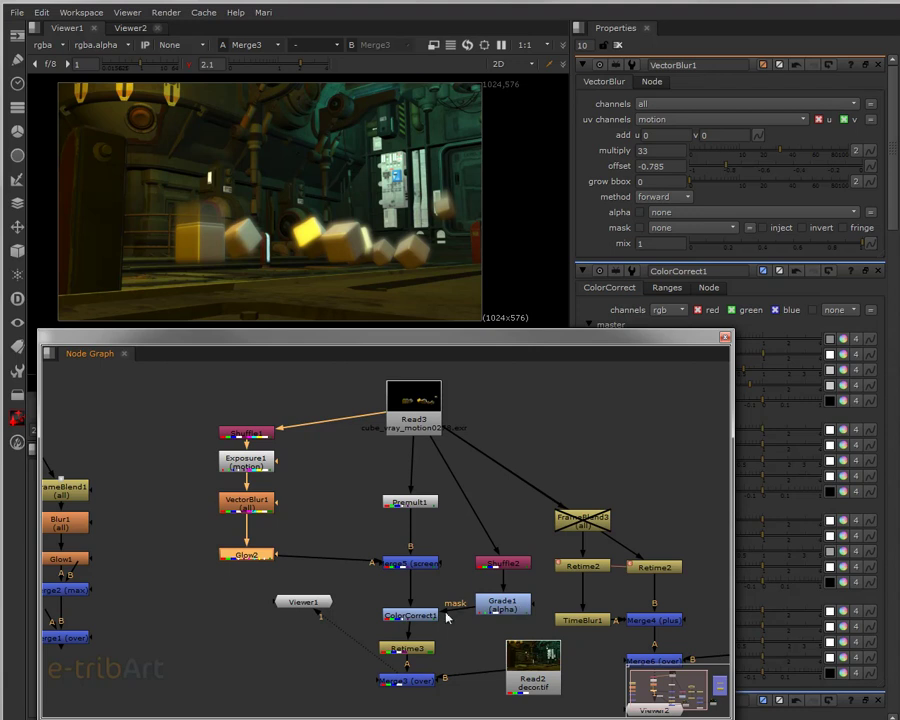
mouse_move(438, 627)
middle_mouse_down()
mouse_move(428, 588)
mouse_move(422, 627)
middle_mouse_up()
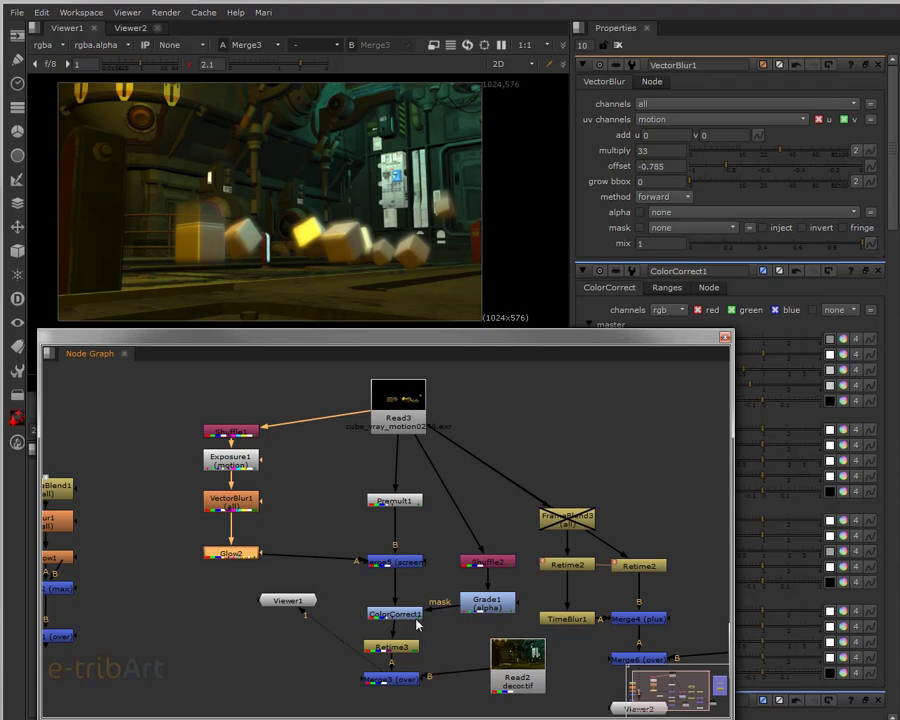
scroll(414, 621, "down", 2)
middle_click_drag(410, 614, 355, 600)
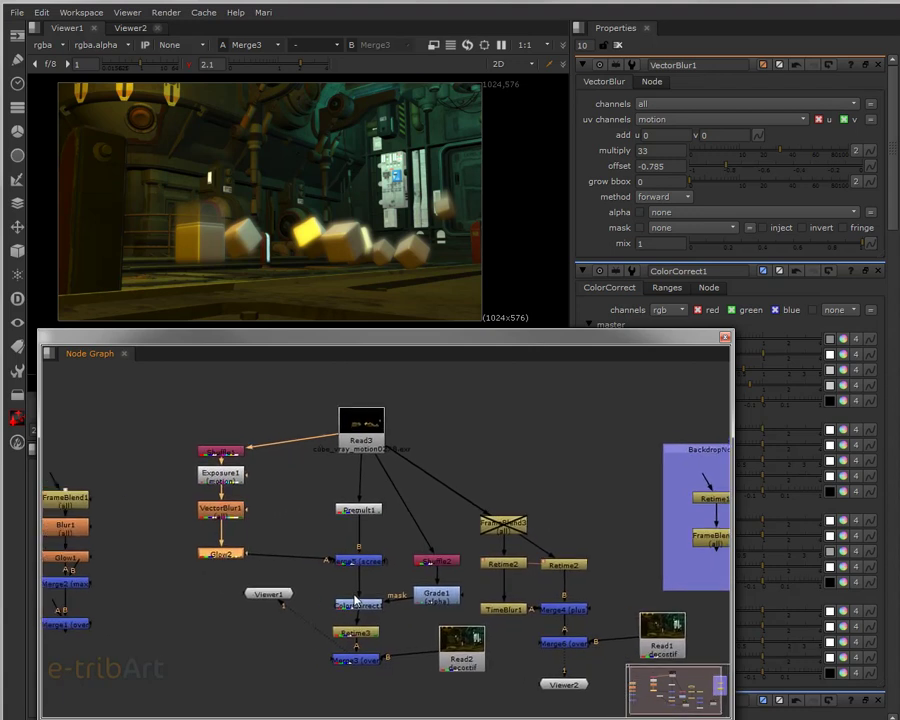